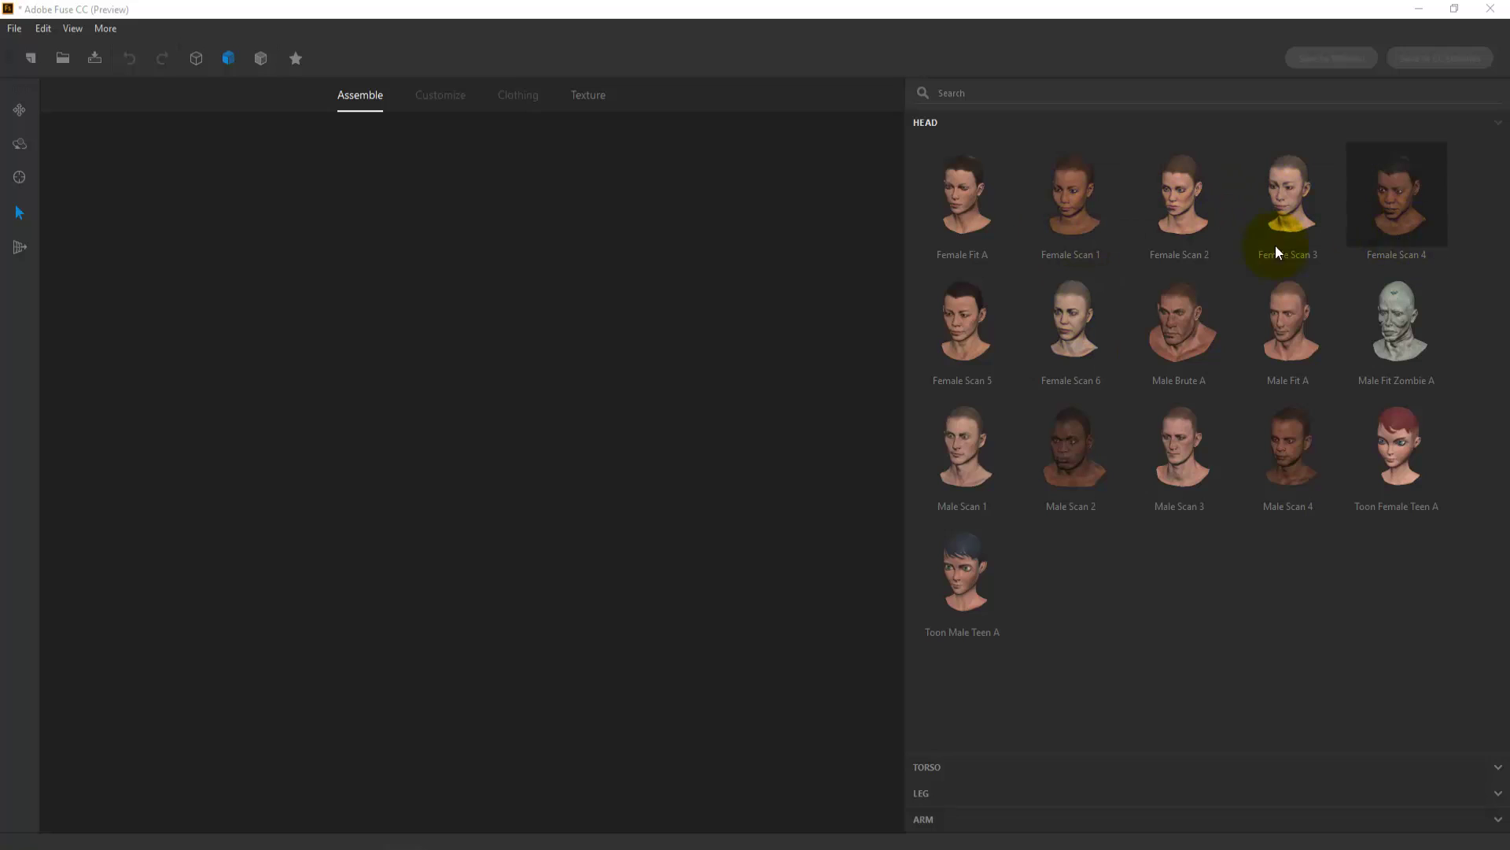
Start a new blank model and add the Male Fit Zombie A head.
left_click(21, 35)
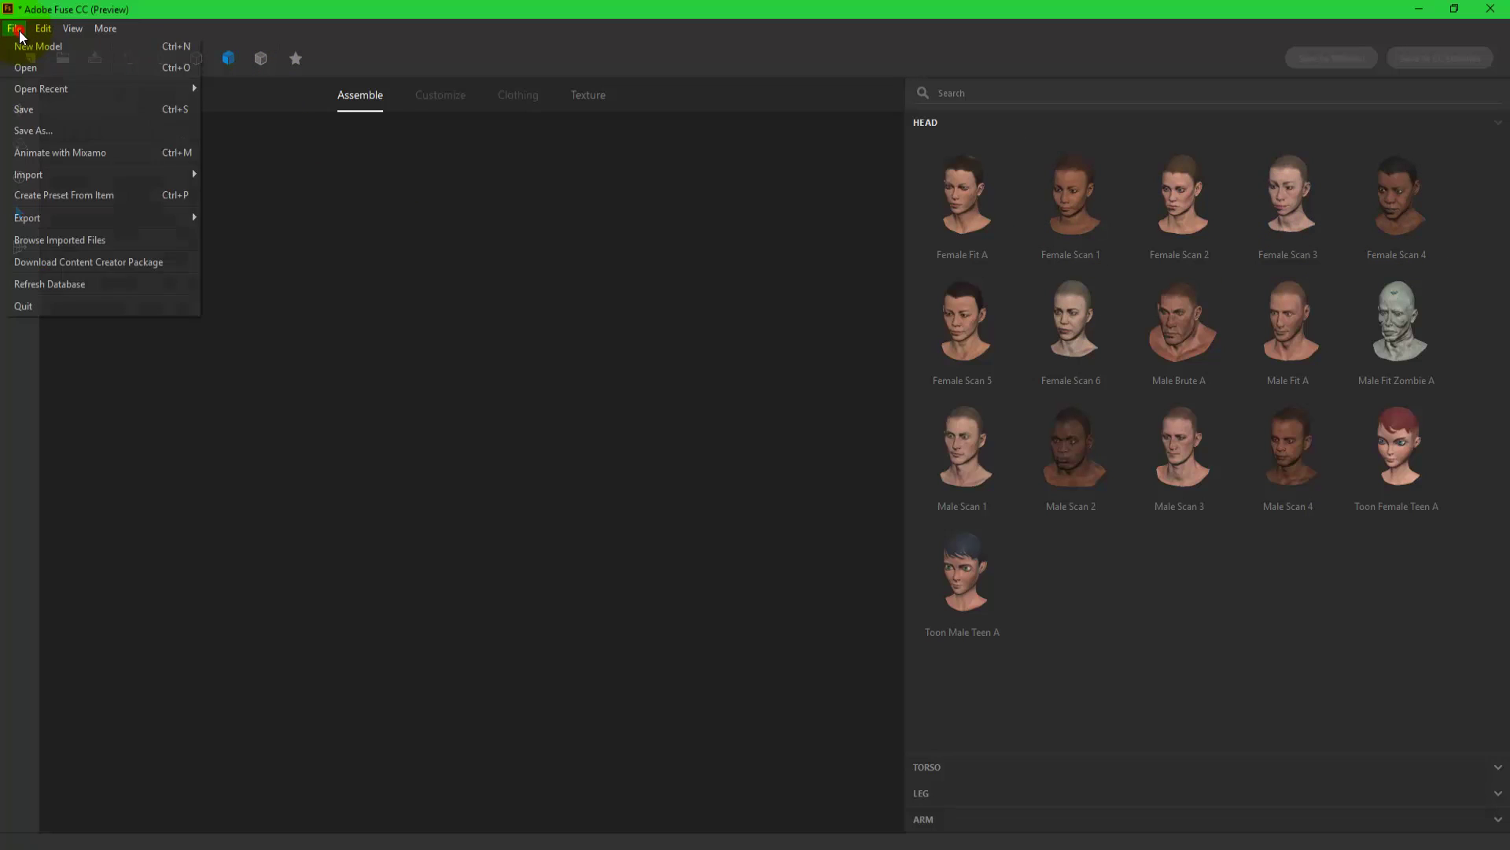
left_click(40, 45)
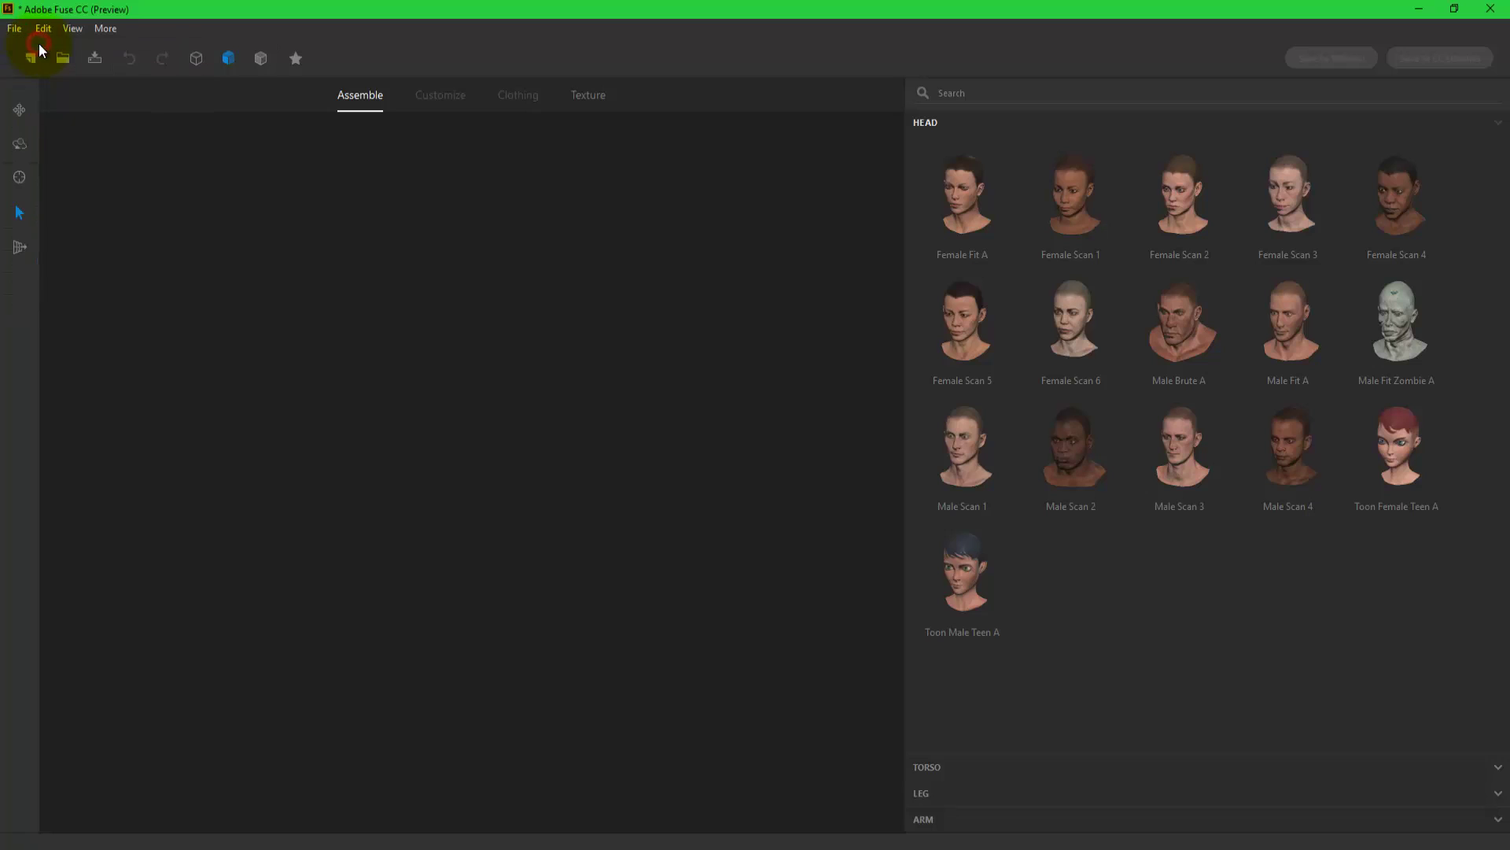
left_click(656, 258)
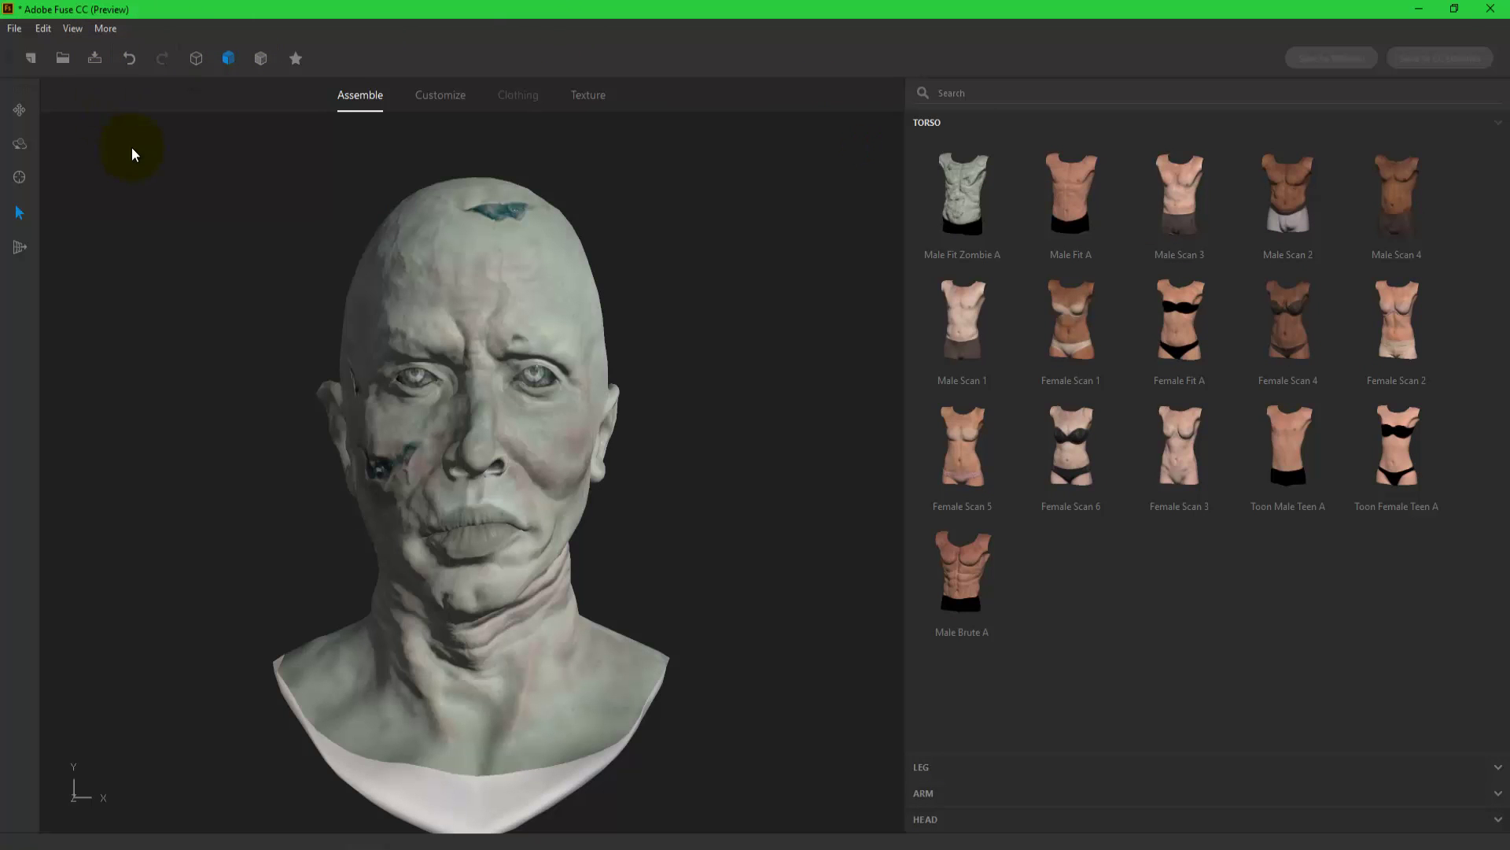
Overlay the wireframe on the textured head and orbit to inspect it.
mouse_move(278, 401)
left_mouse_down()
mouse_move(511, 475)
mouse_move(307, 546)
mouse_move(65, 349)
mouse_move(276, 459)
mouse_move(432, 437)
mouse_move(342, 443)
mouse_move(275, 420)
left_mouse_up()
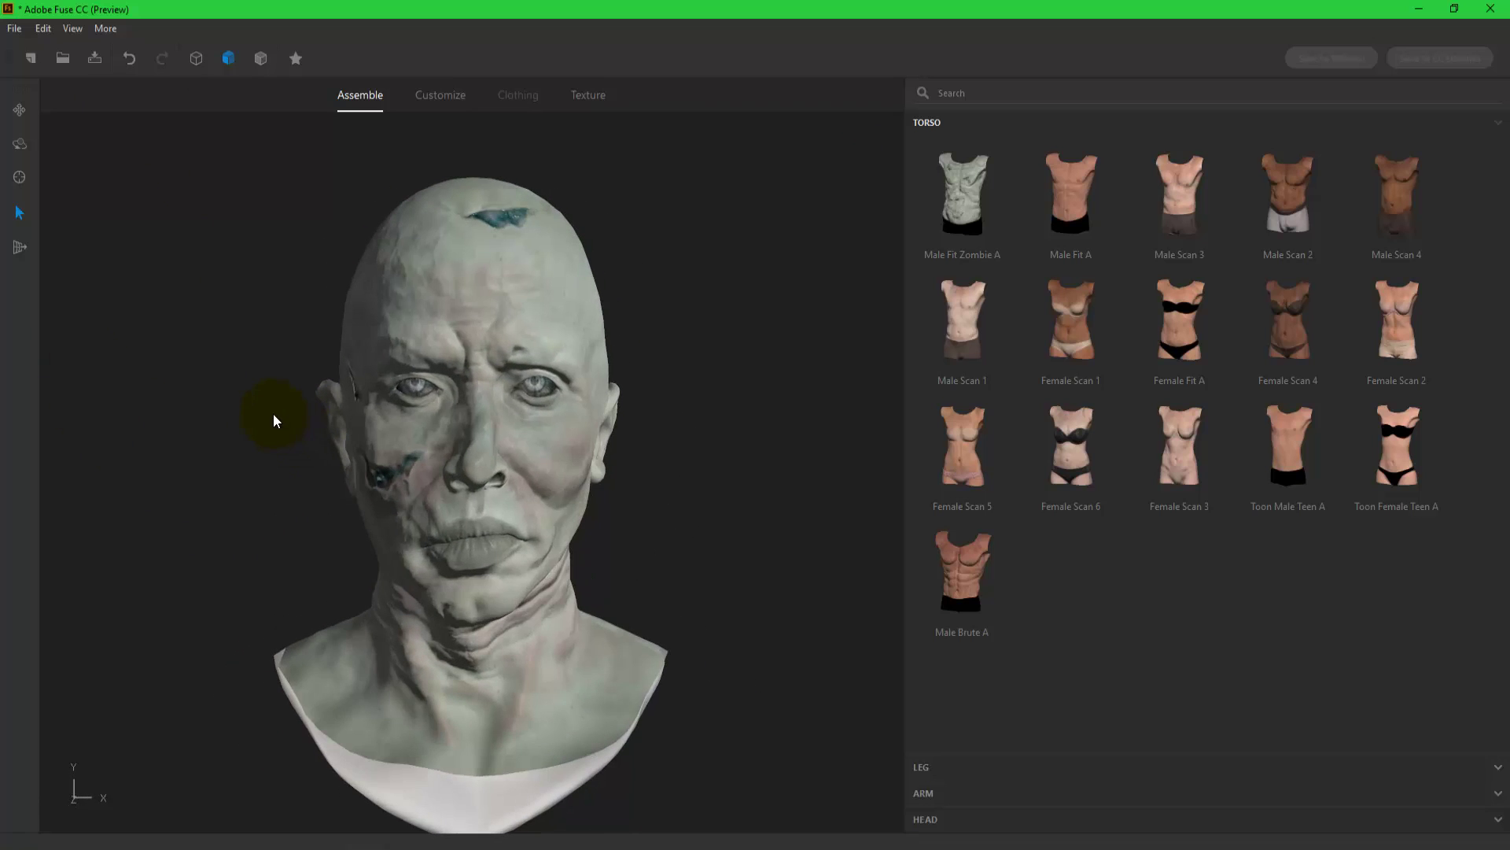
left_click(256, 63)
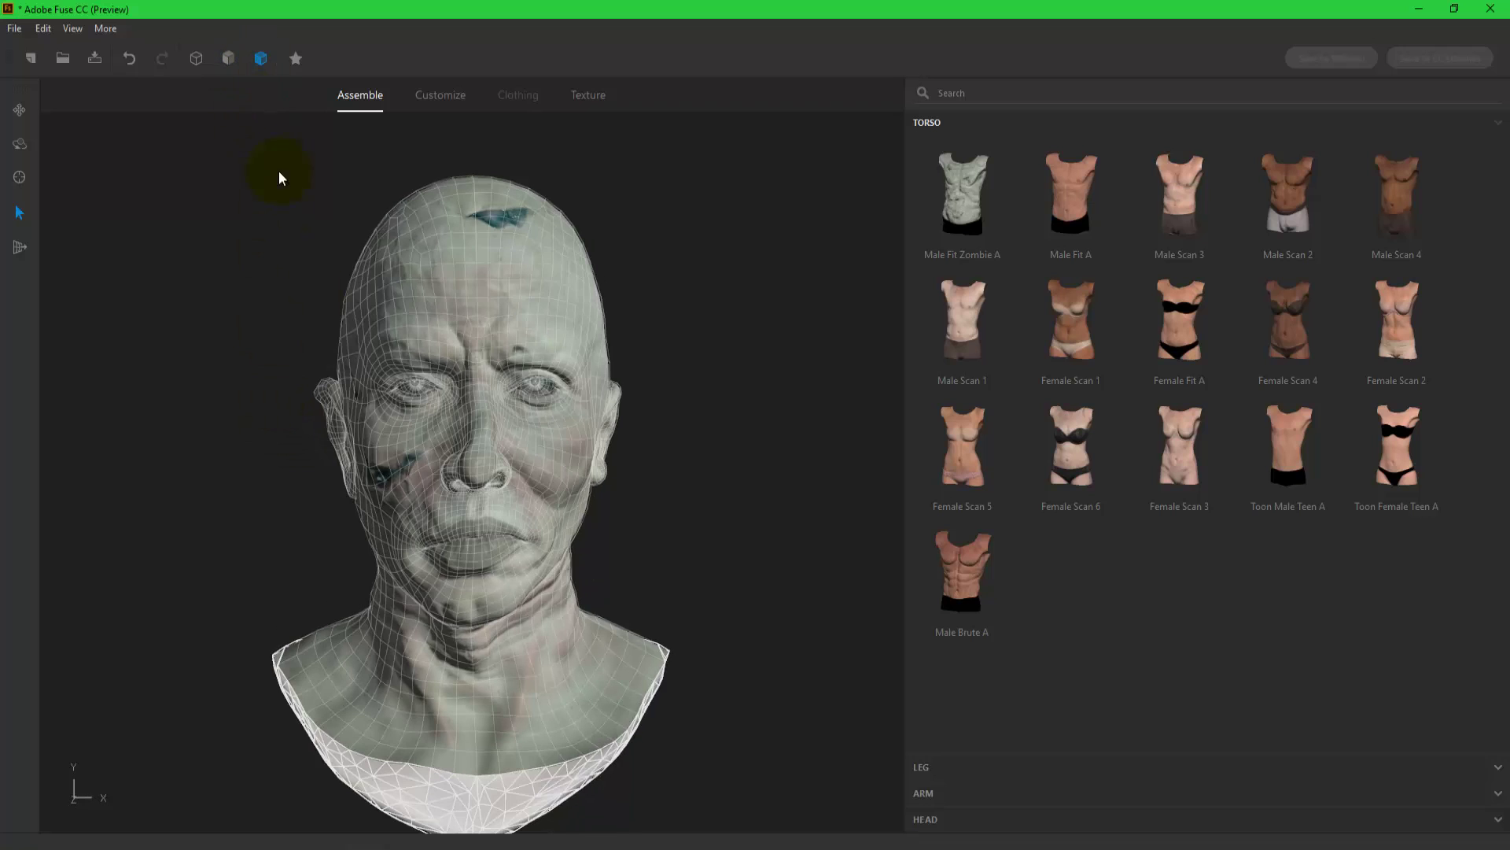
left_click(349, 434)
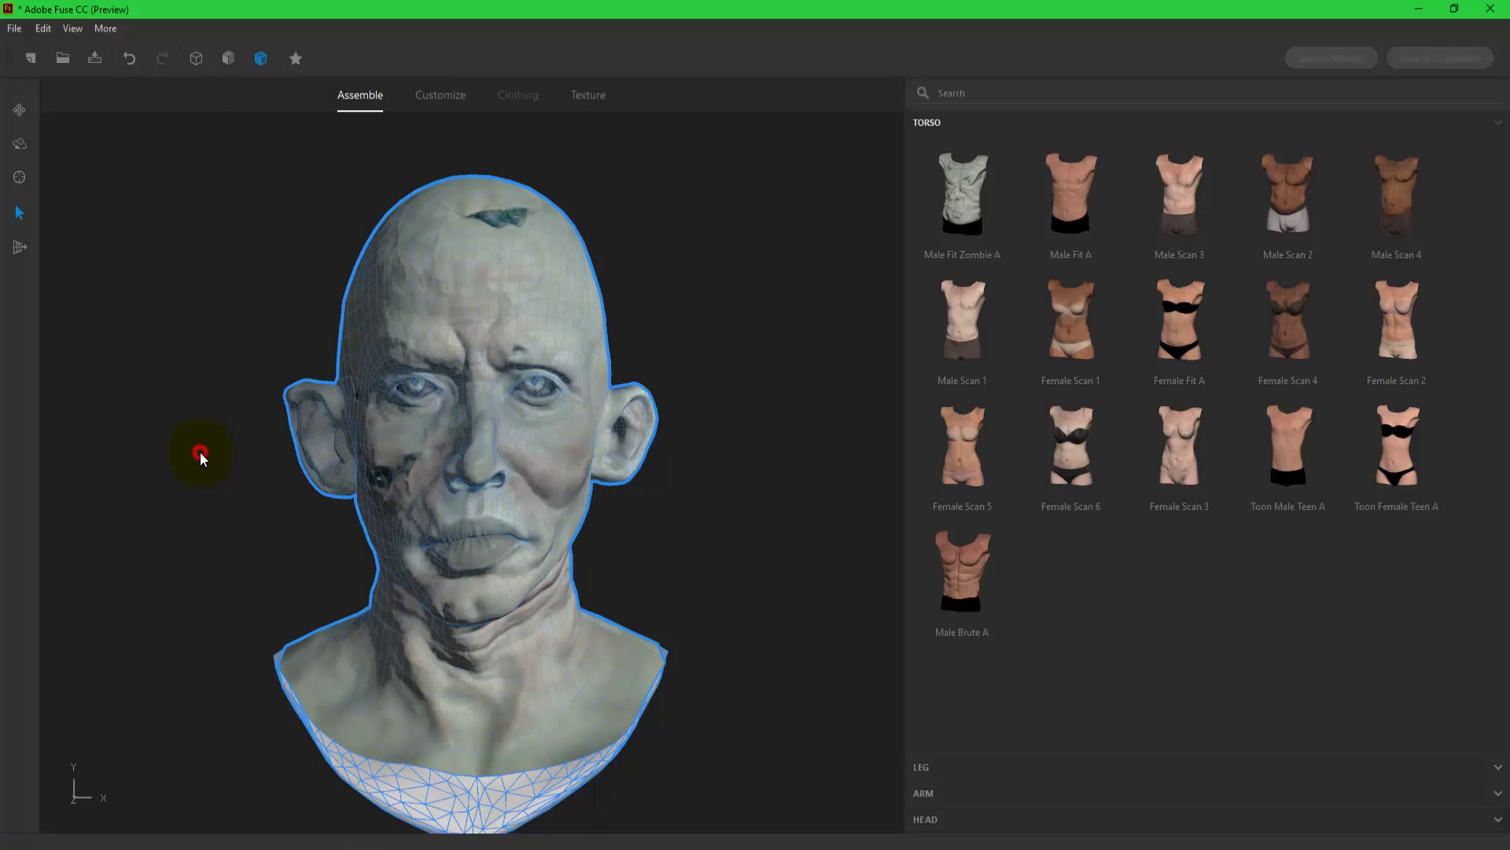
mouse_move(362, 513)
left_mouse_down()
mouse_move(417, 525)
mouse_move(223, 446)
left_mouse_up()
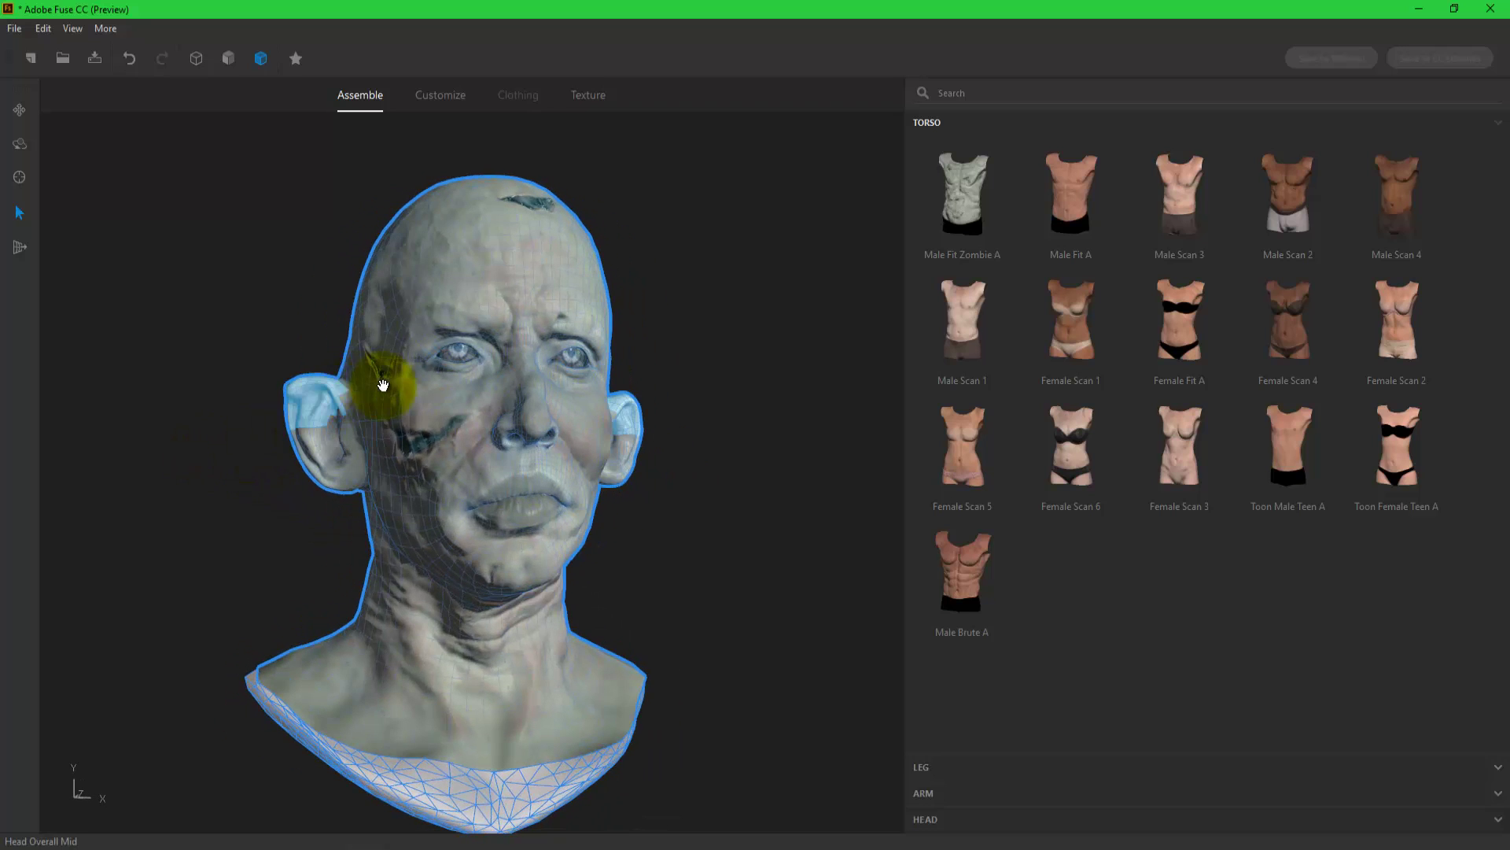
left_click_drag(388, 385, 451, 288)
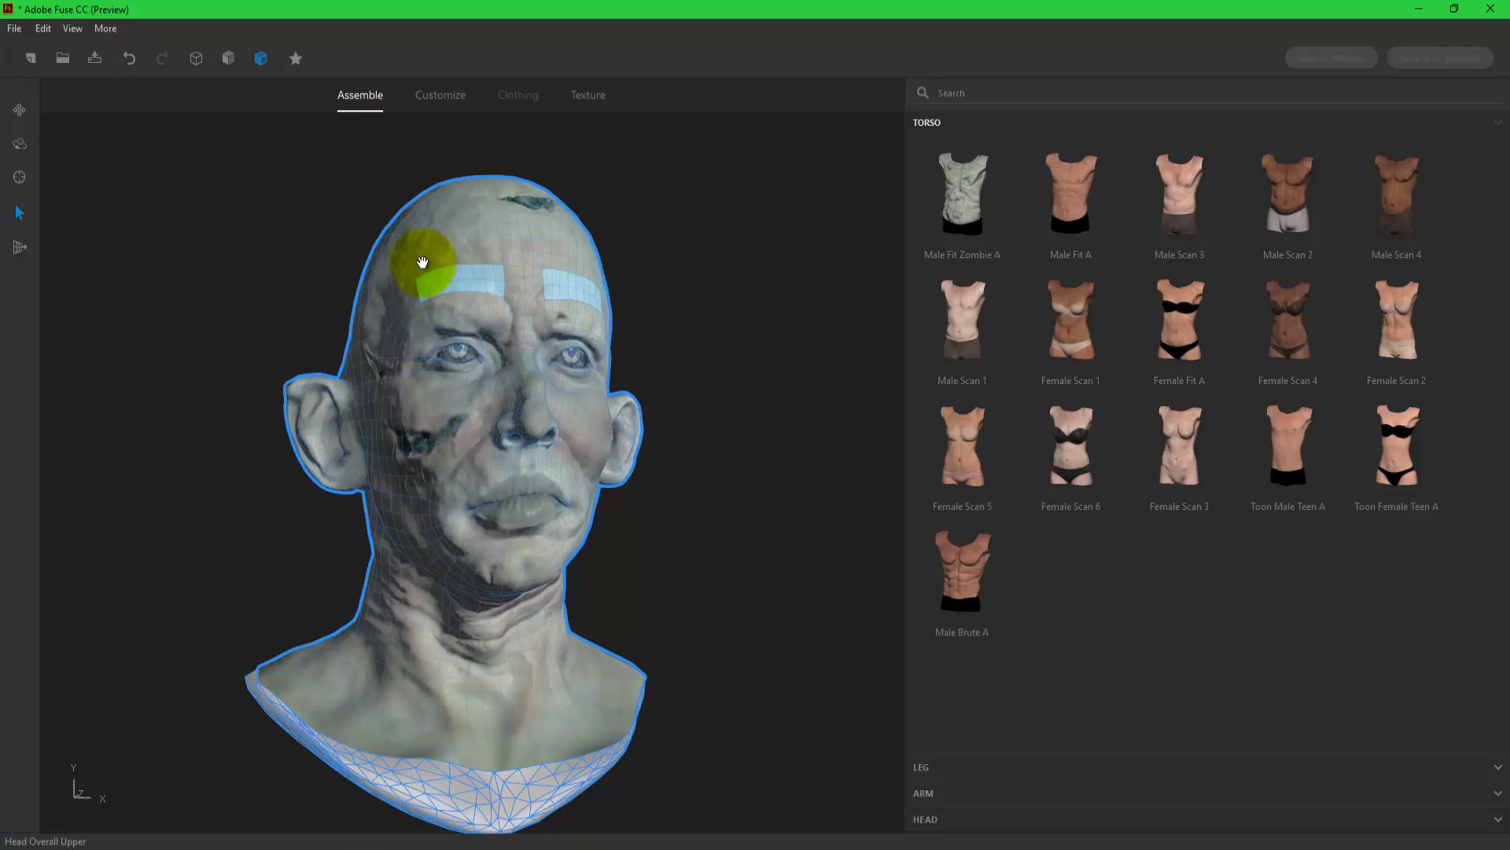
left_click(202, 59)
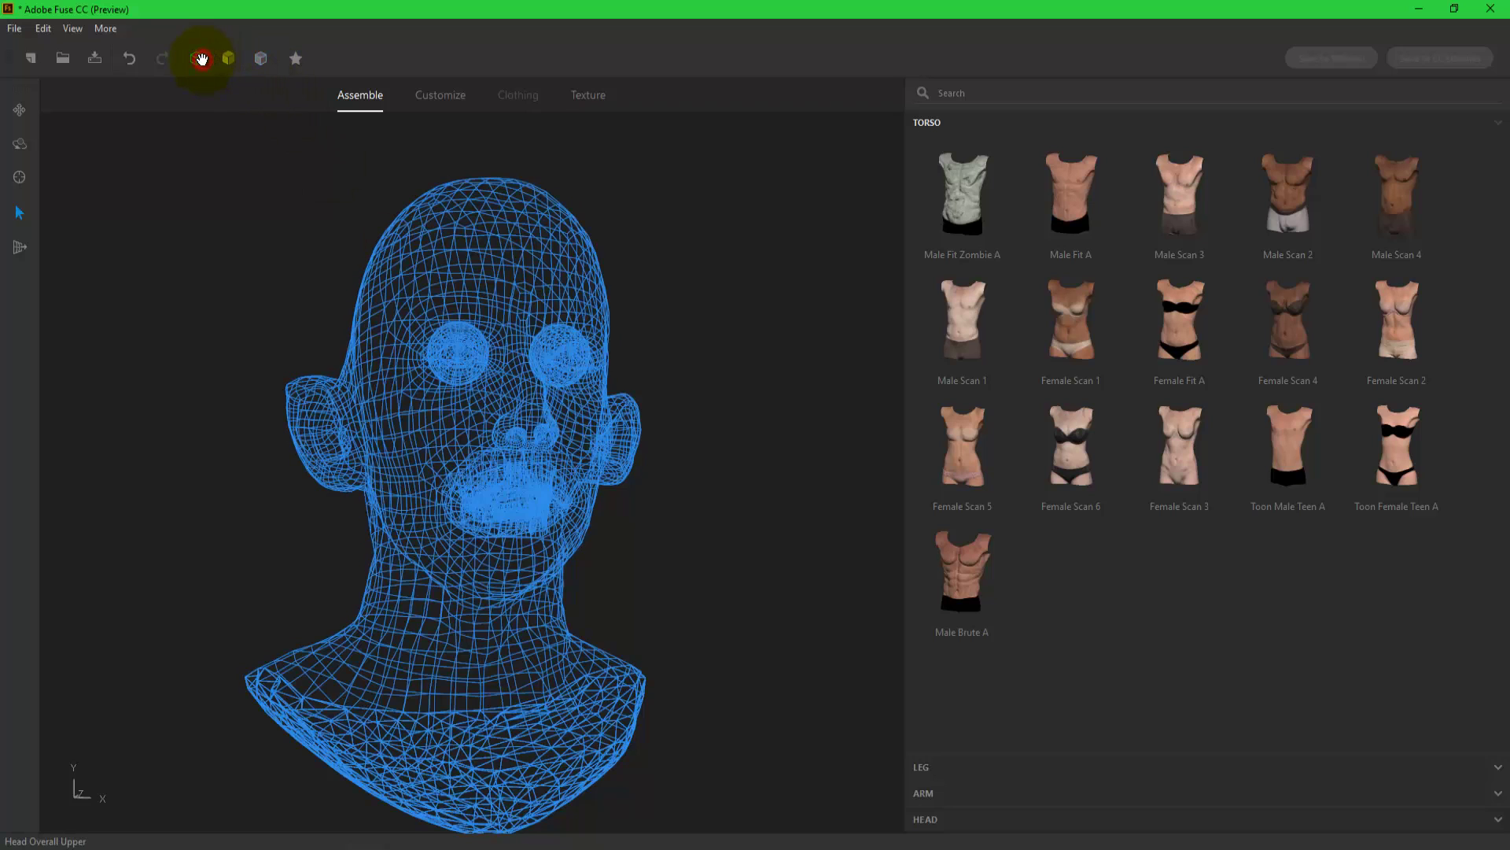
left_click(261, 59)
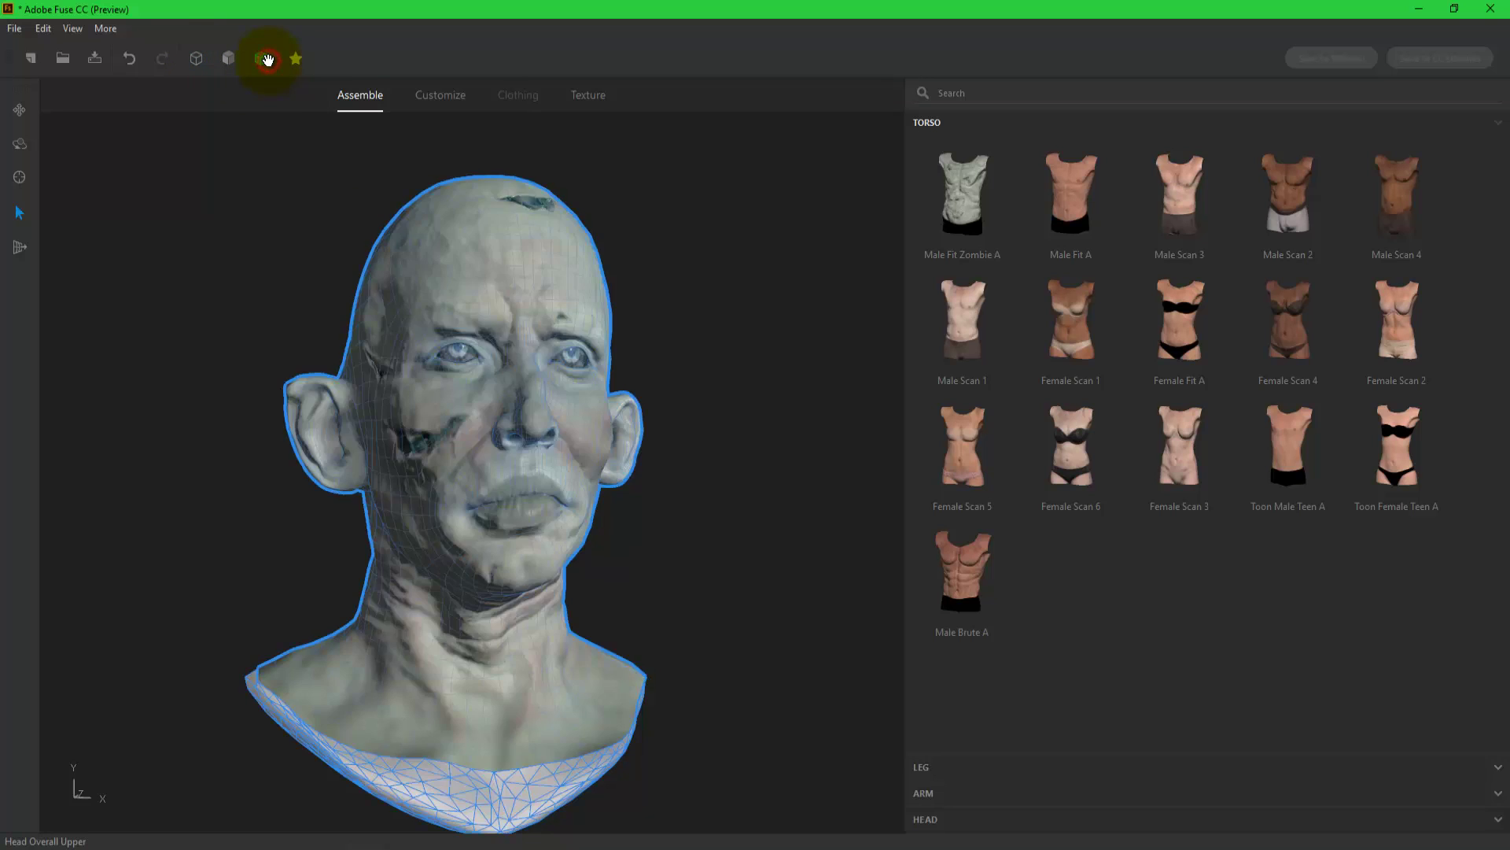
Select the upper forehead region and bring up the shape customization sliders.
left_click_drag(472, 338, 578, 346)
left_click(578, 346)
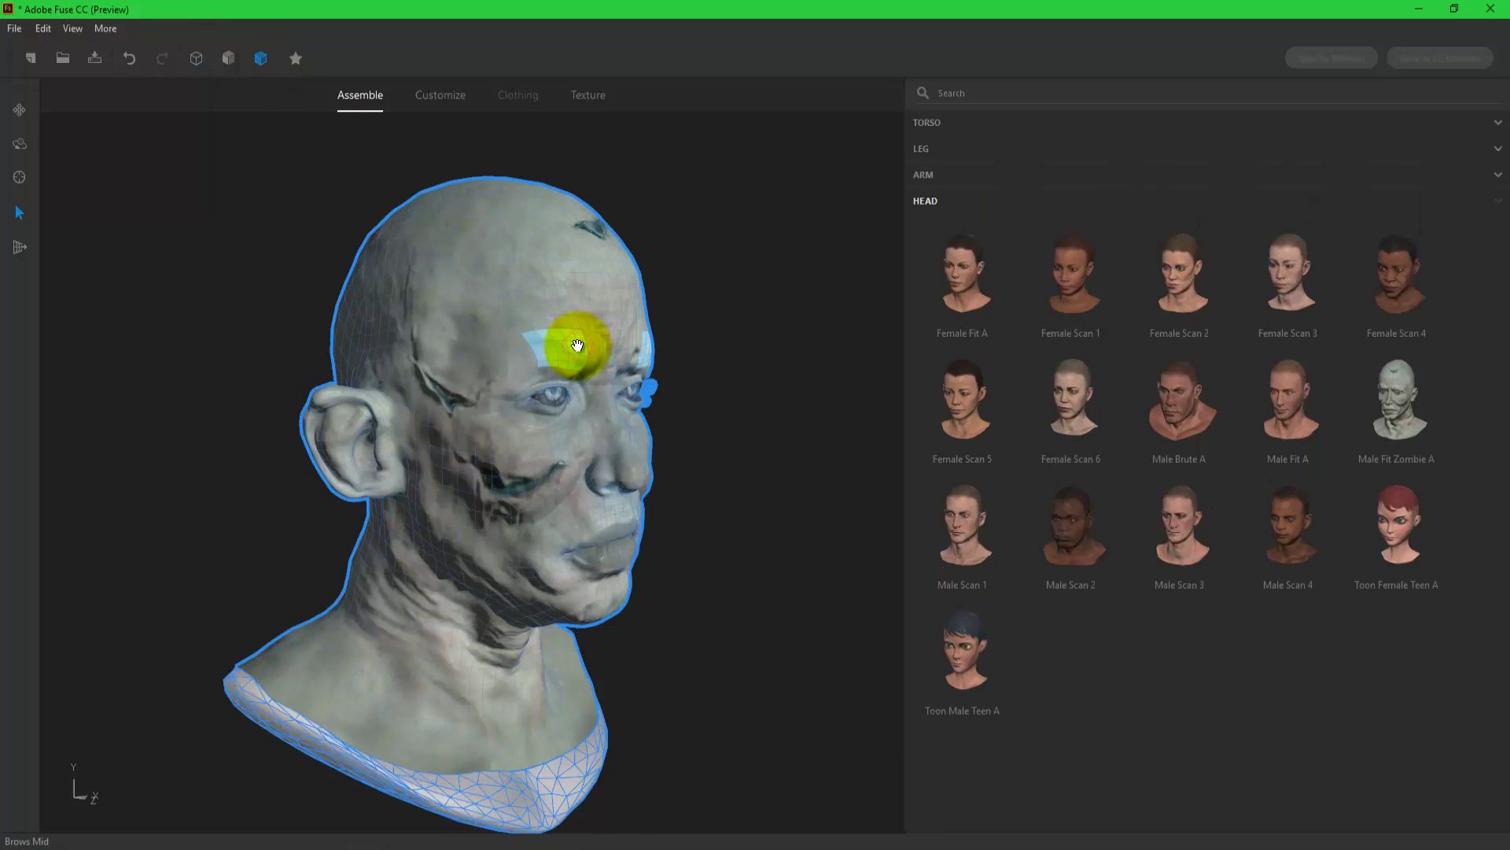
left_click(431, 92)
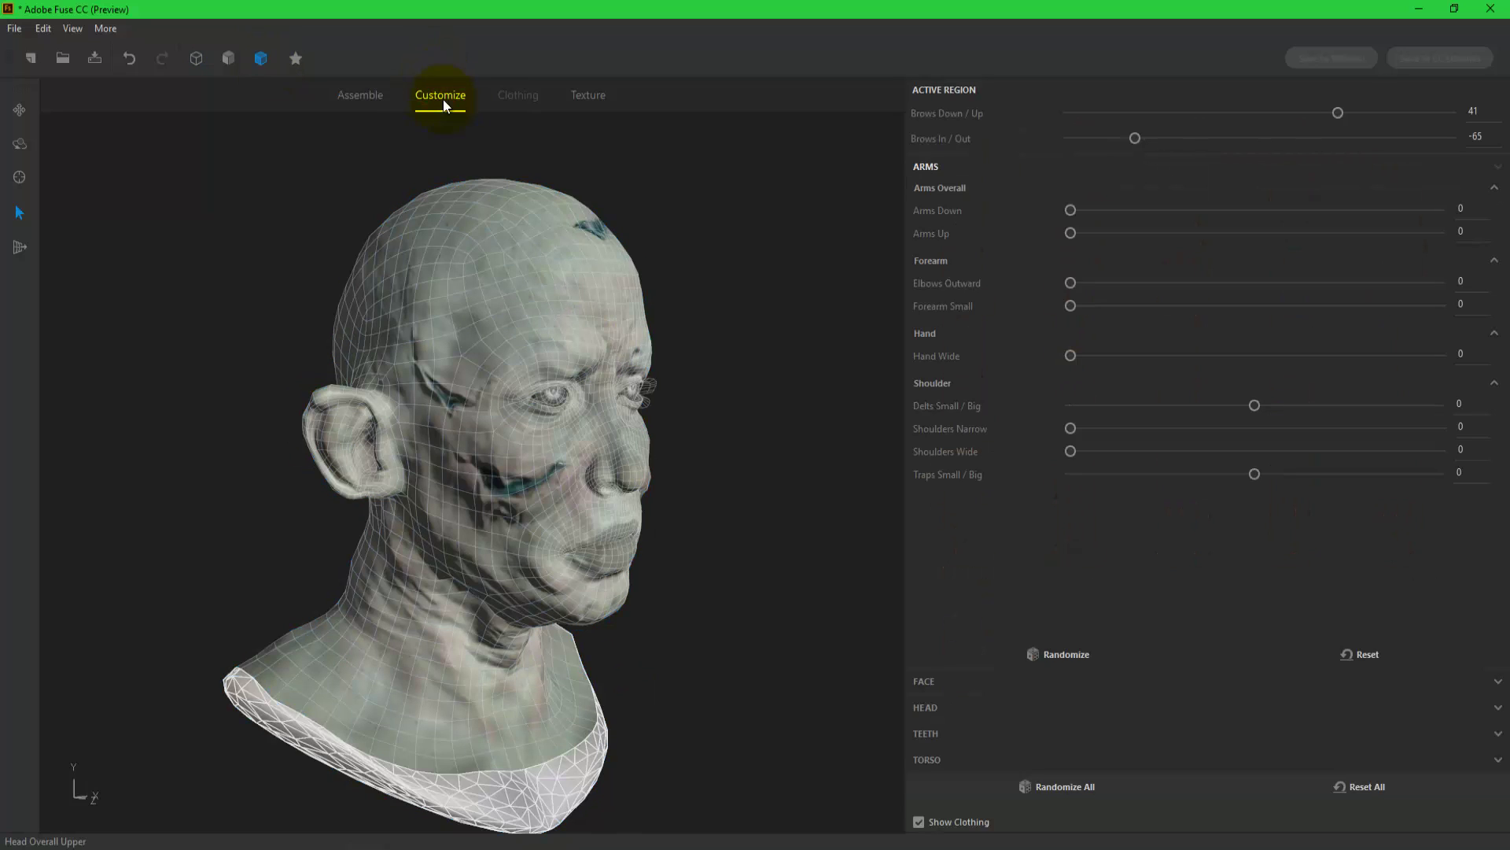
Lower the brows to -71 Down/Up and pull them in to -53 In/Out.
left_click(581, 337)
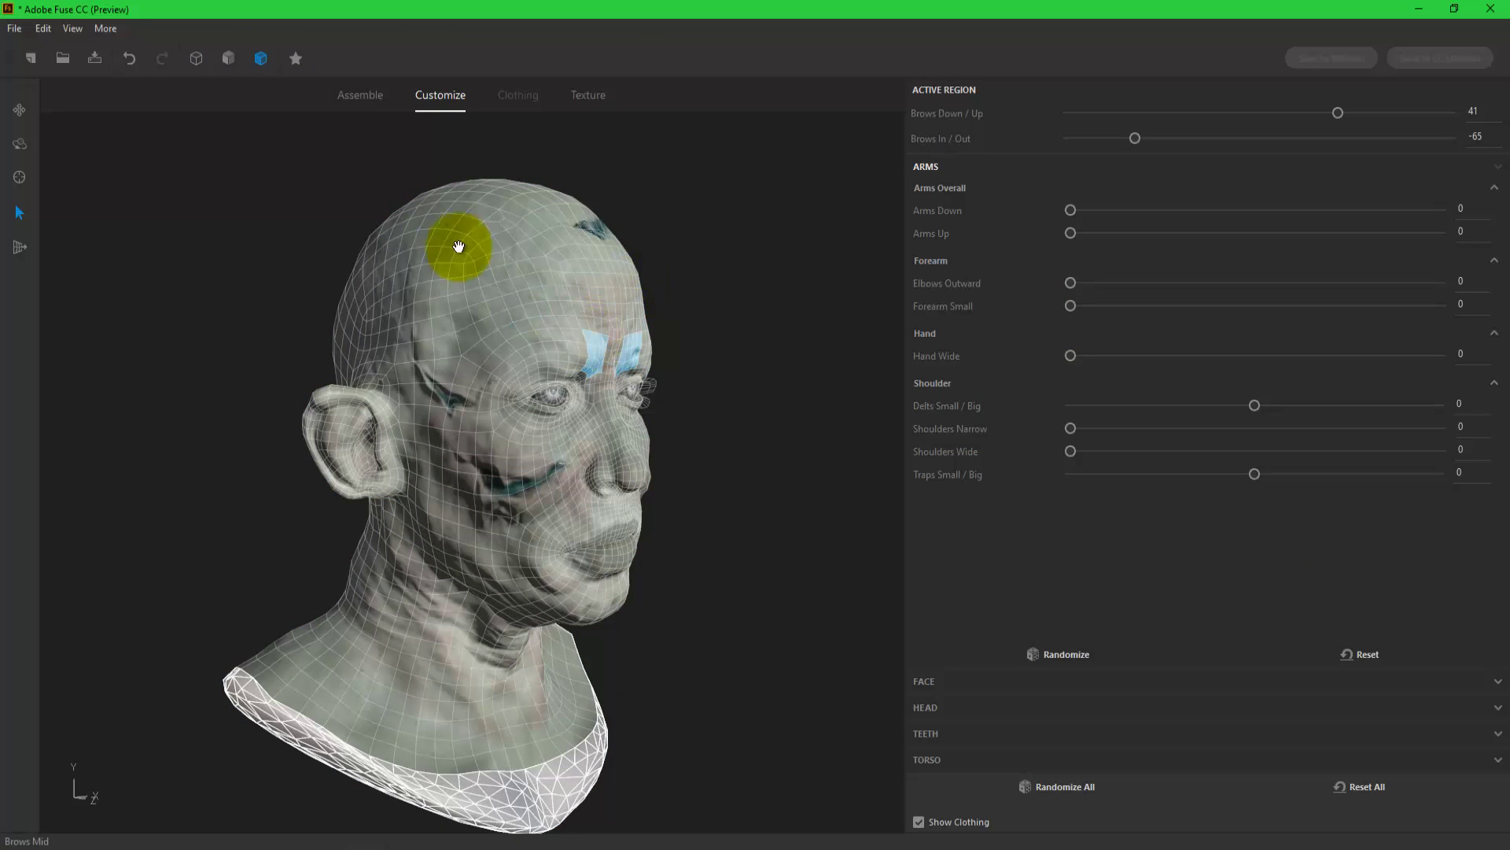
left_click(558, 342)
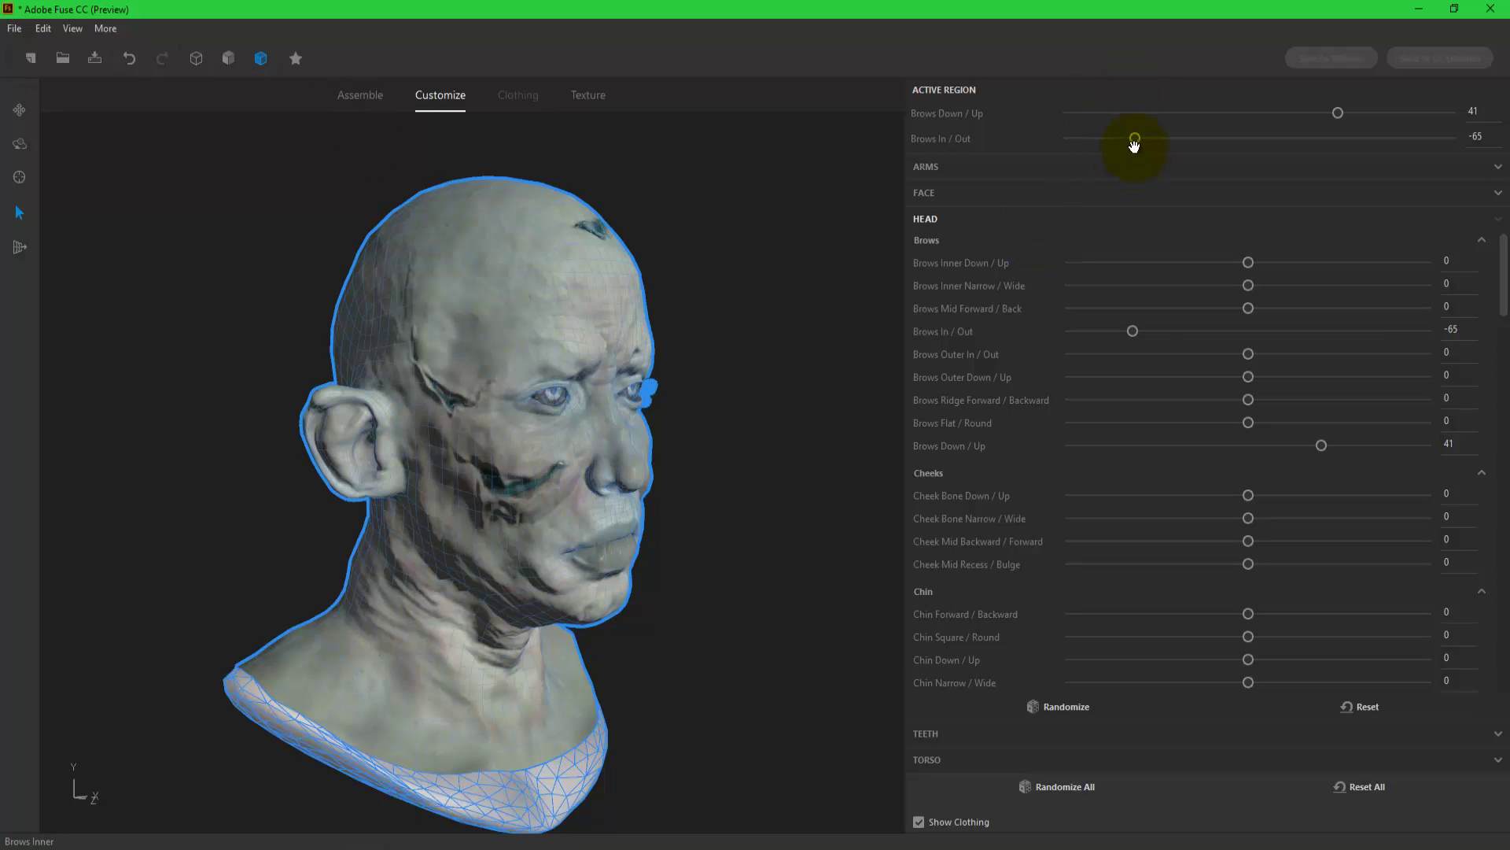
left_click_drag(1134, 139, 1246, 139)
left_click_drag(1337, 112, 1123, 113)
left_click_drag(1244, 139, 1158, 139)
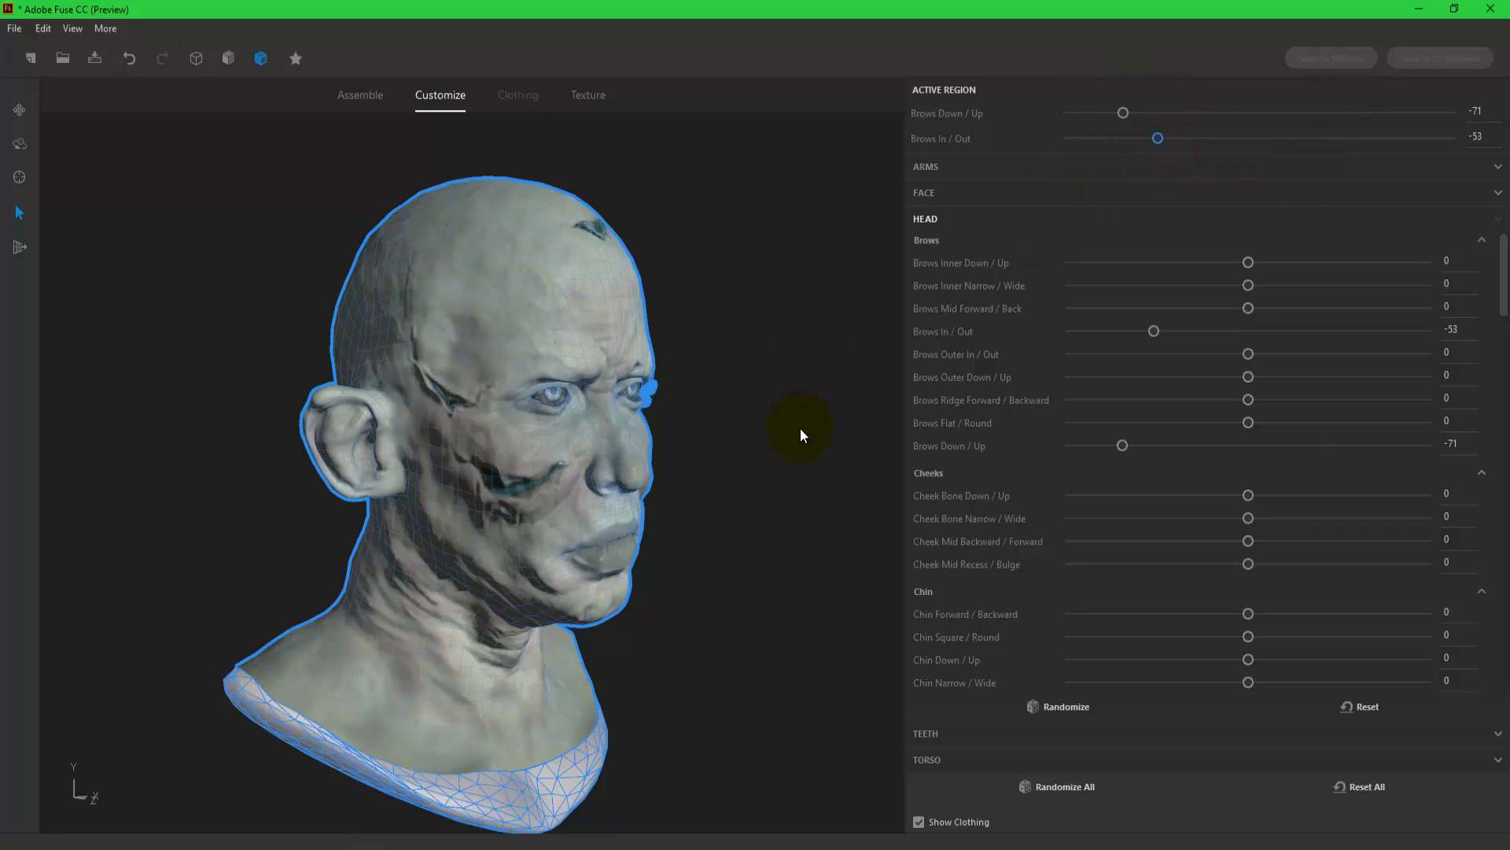
mouse_move(800, 435)
left_mouse_down()
mouse_move(700, 472)
mouse_move(684, 472)
mouse_move(684, 439)
mouse_move(527, 474)
left_mouse_up()
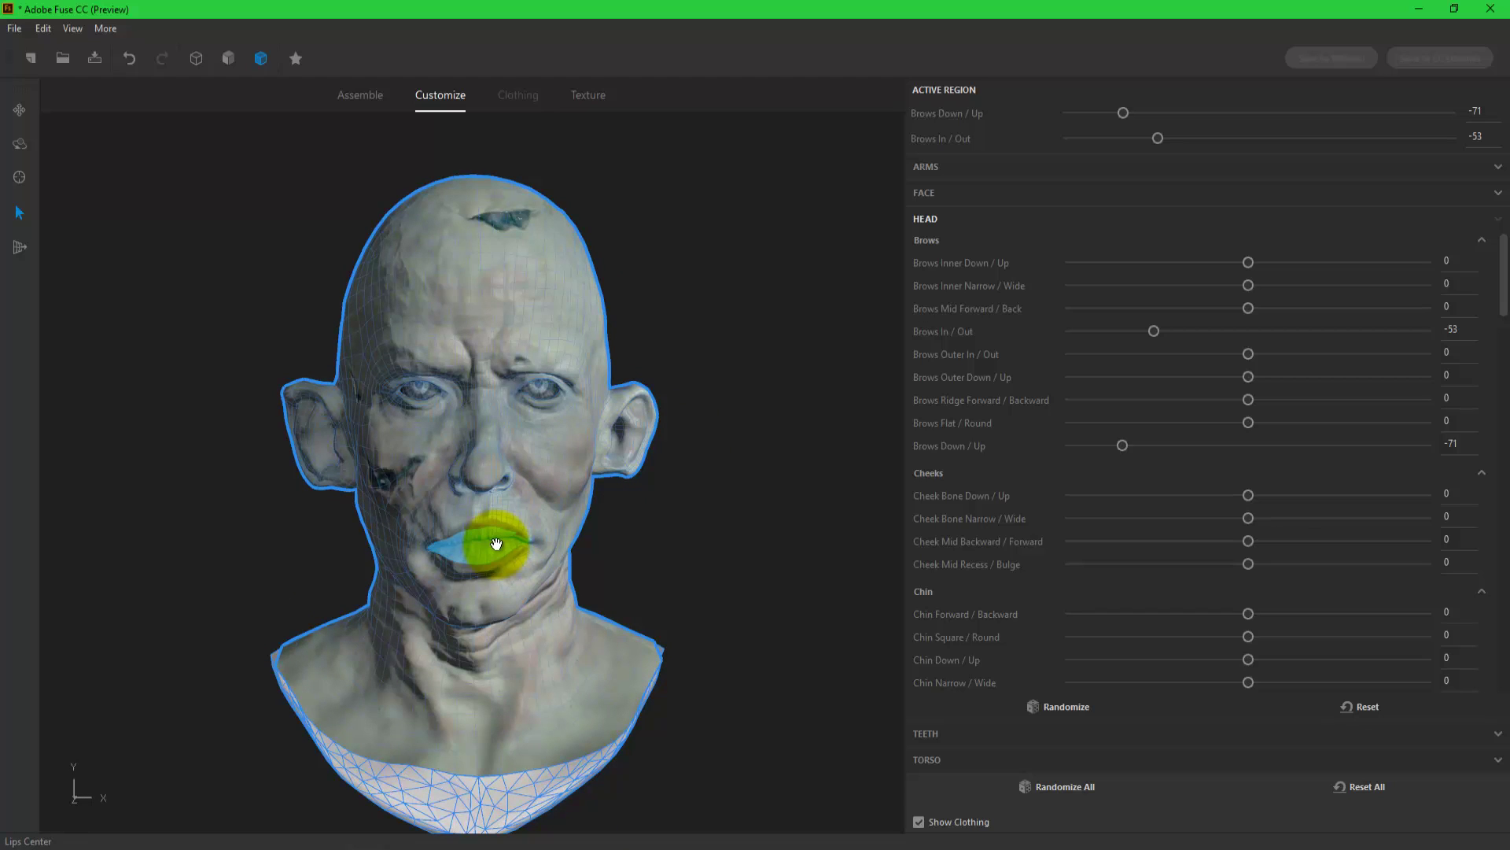
Droop and widen the lip corners (-45, 71) and set both lip sizes to 100.
left_click(539, 535)
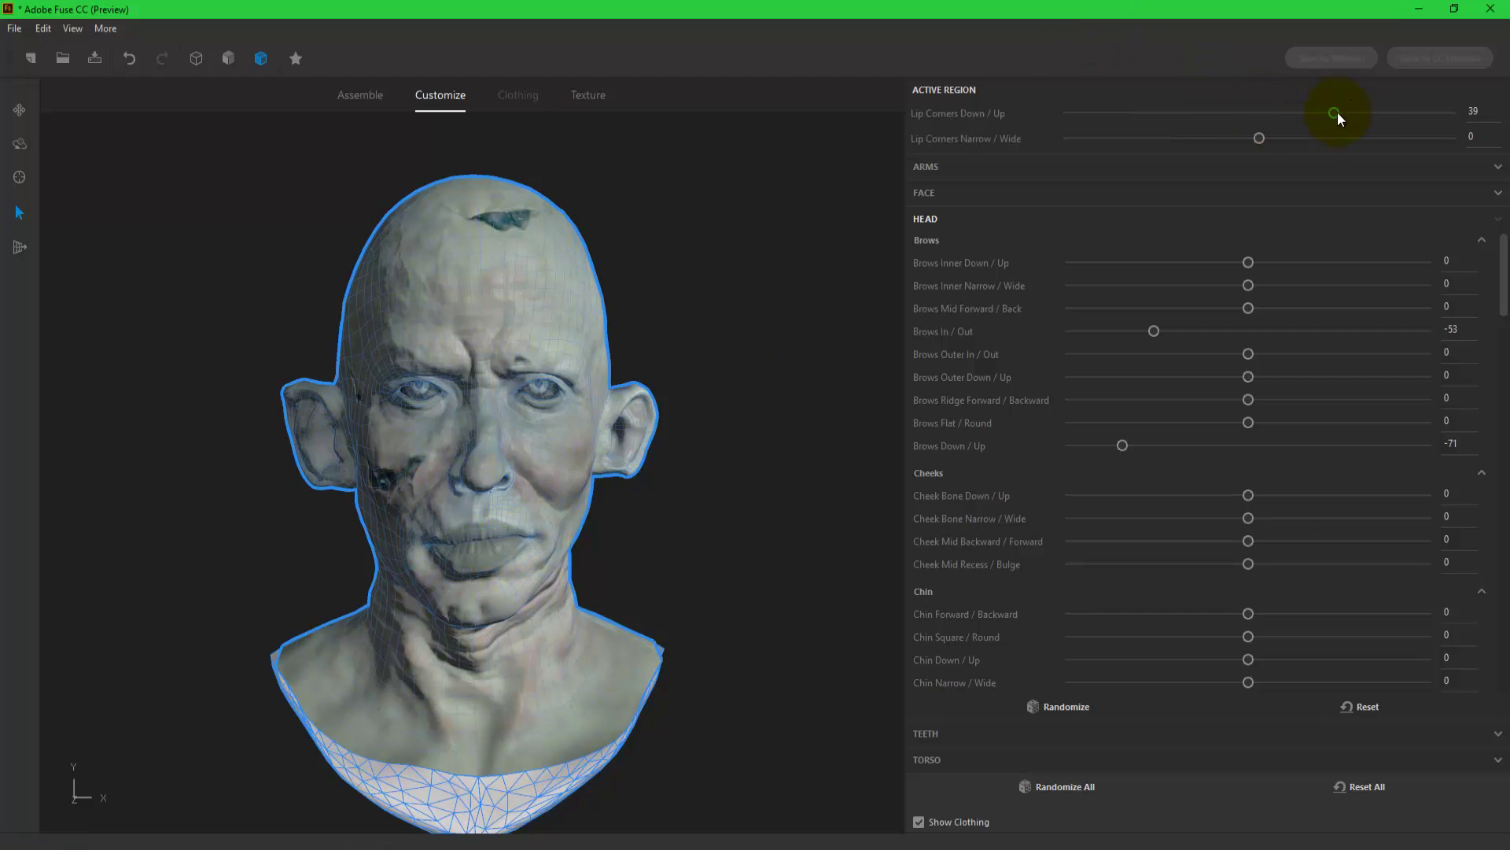
left_click_drag(1335, 113, 1173, 114)
mouse_move(1258, 138)
left_mouse_down()
mouse_move(1175, 140)
mouse_move(1404, 137)
left_mouse_up()
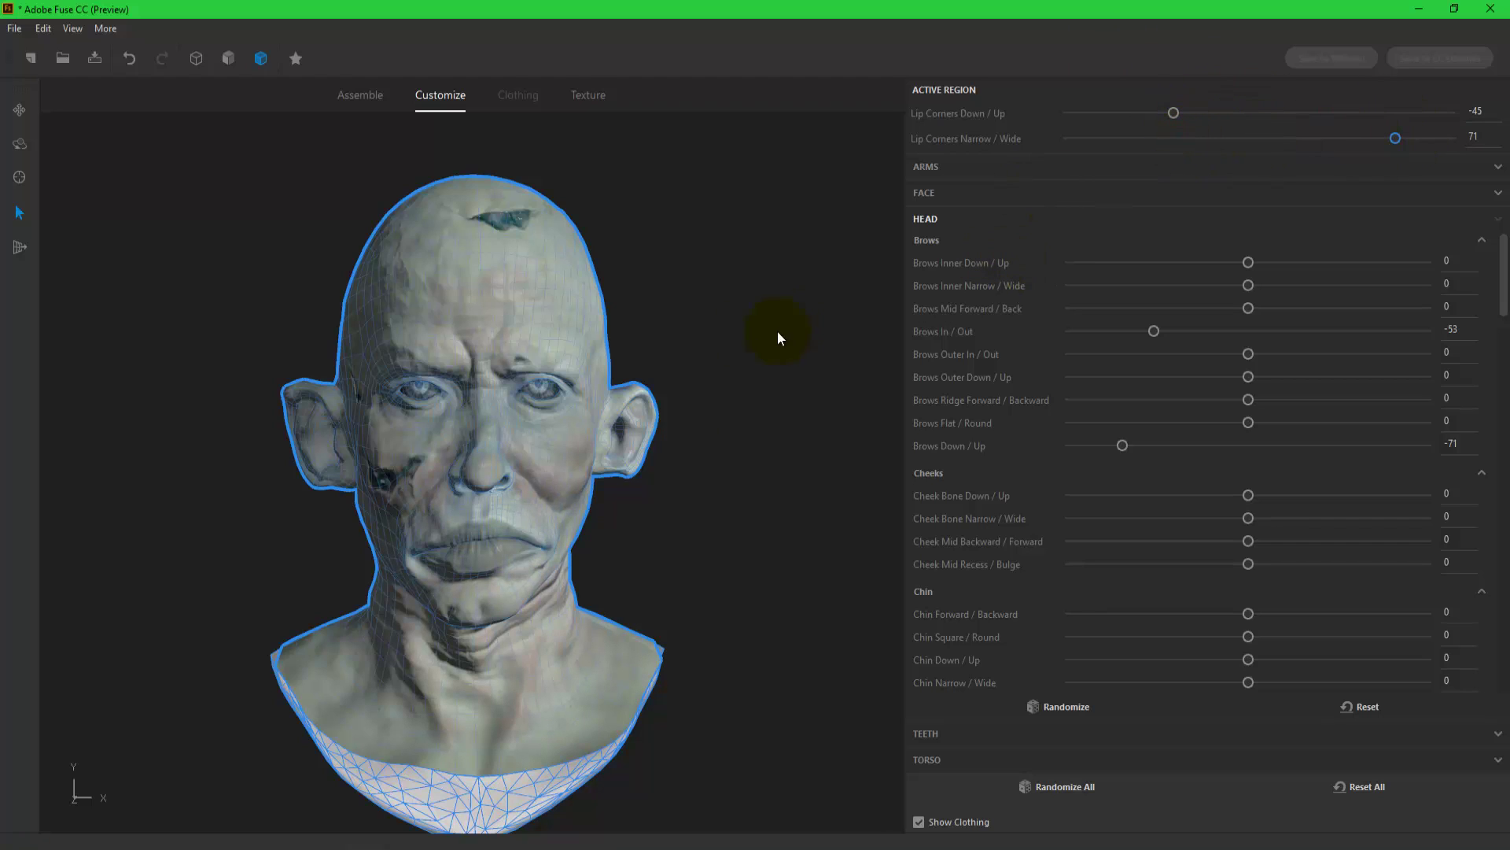
left_click(513, 527)
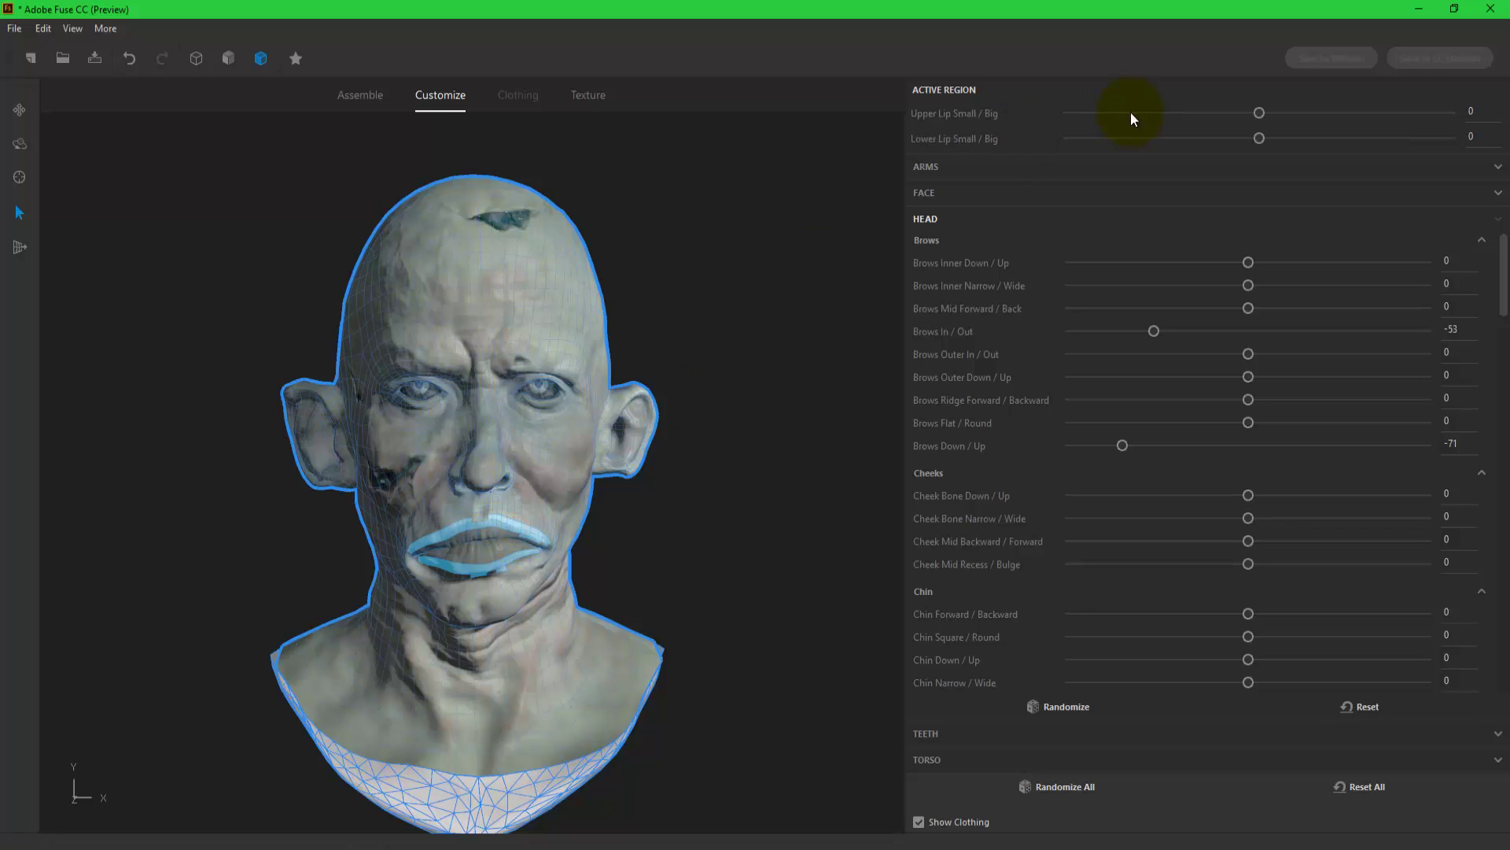
mouse_move(1258, 140)
left_mouse_down()
mouse_move(1397, 158)
mouse_move(1455, 141)
left_mouse_up()
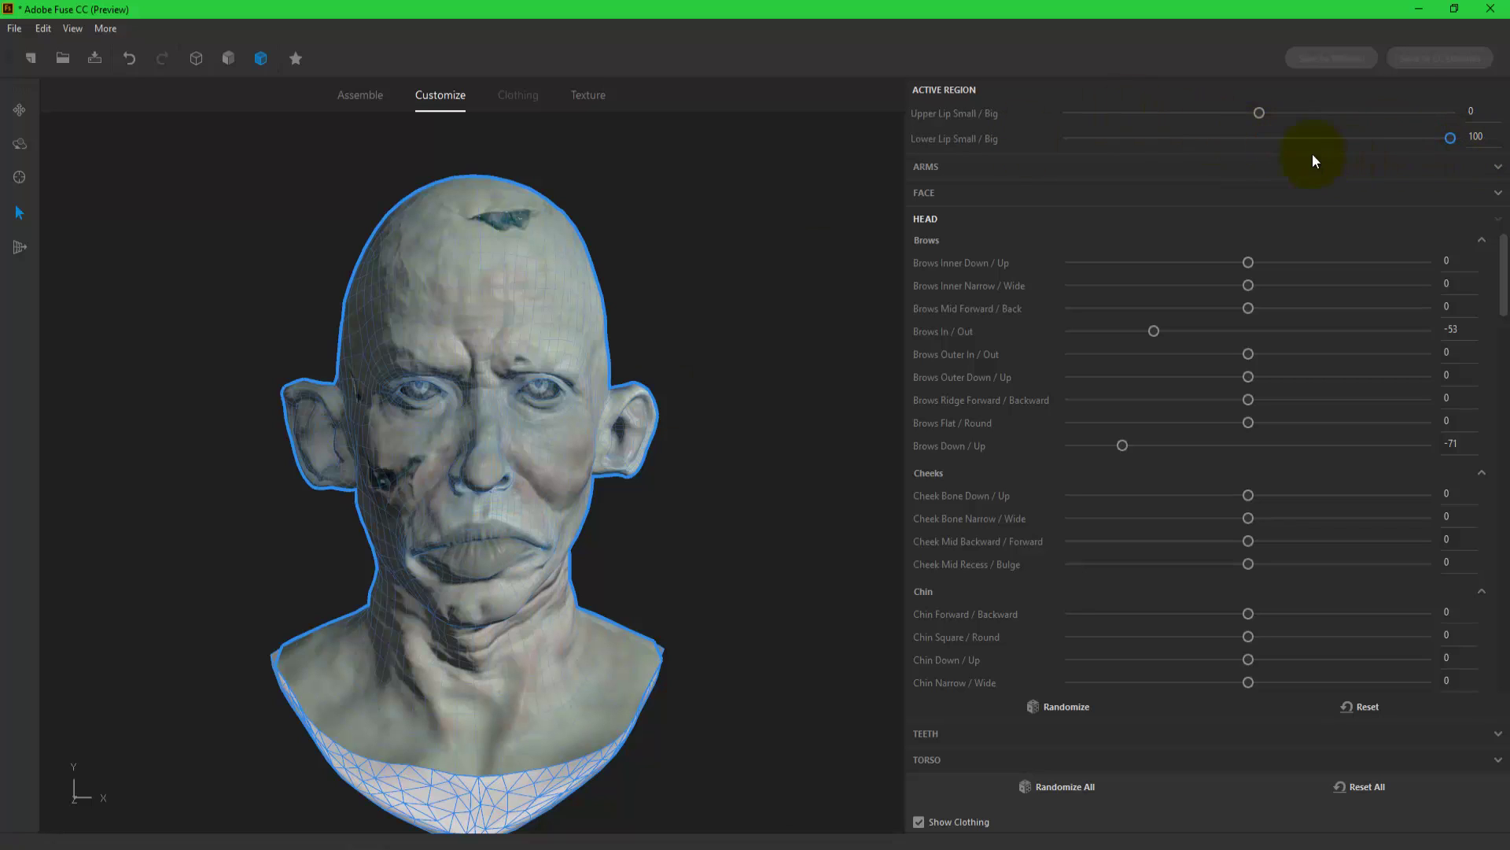
left_click_drag(1259, 112, 1335, 110)
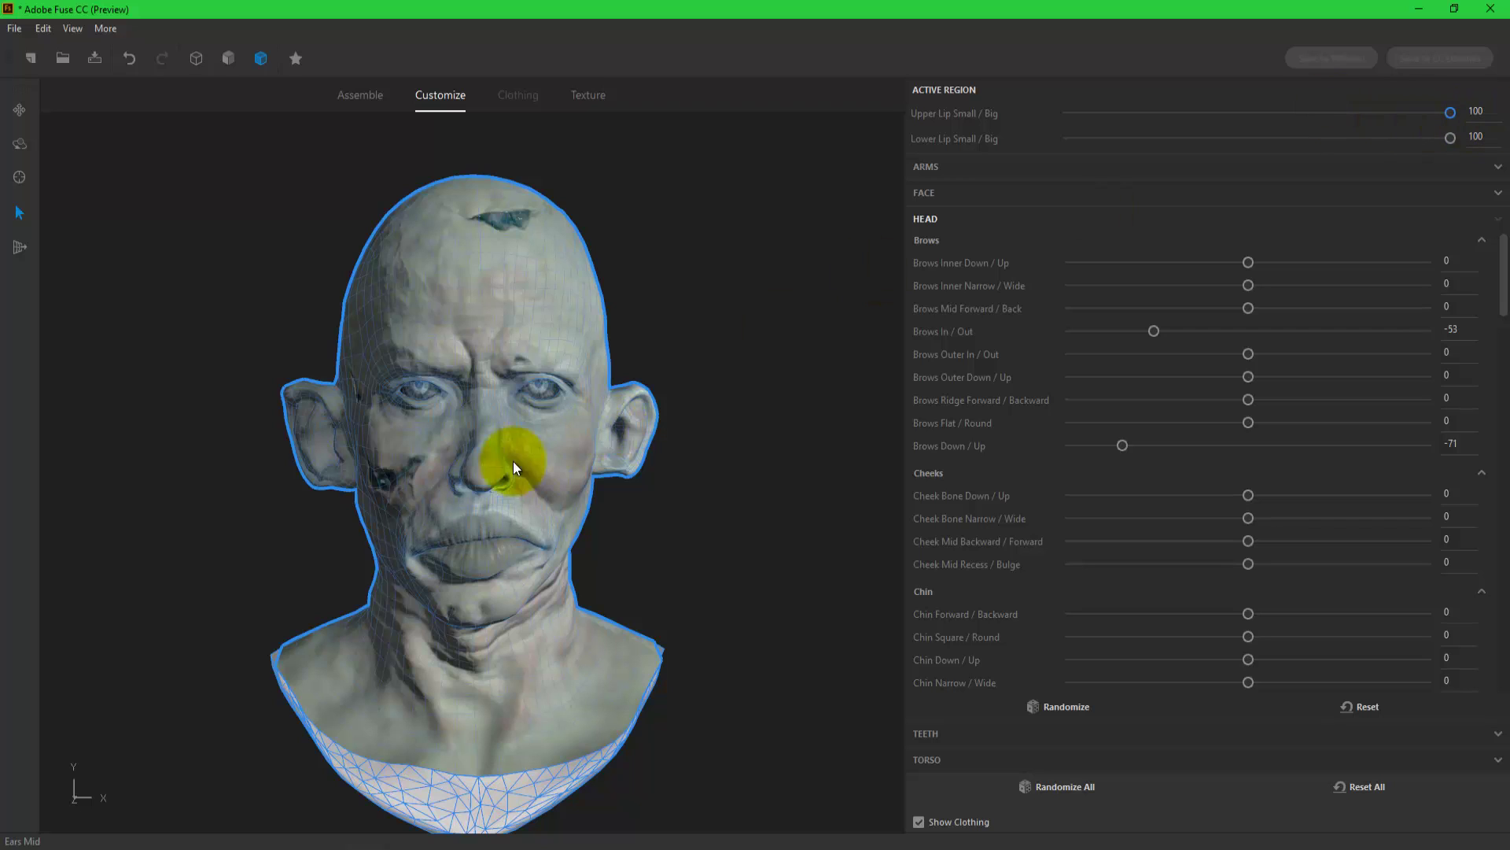
Push the nose tip forward to 41 and enlarge it to 76.
left_click(478, 481)
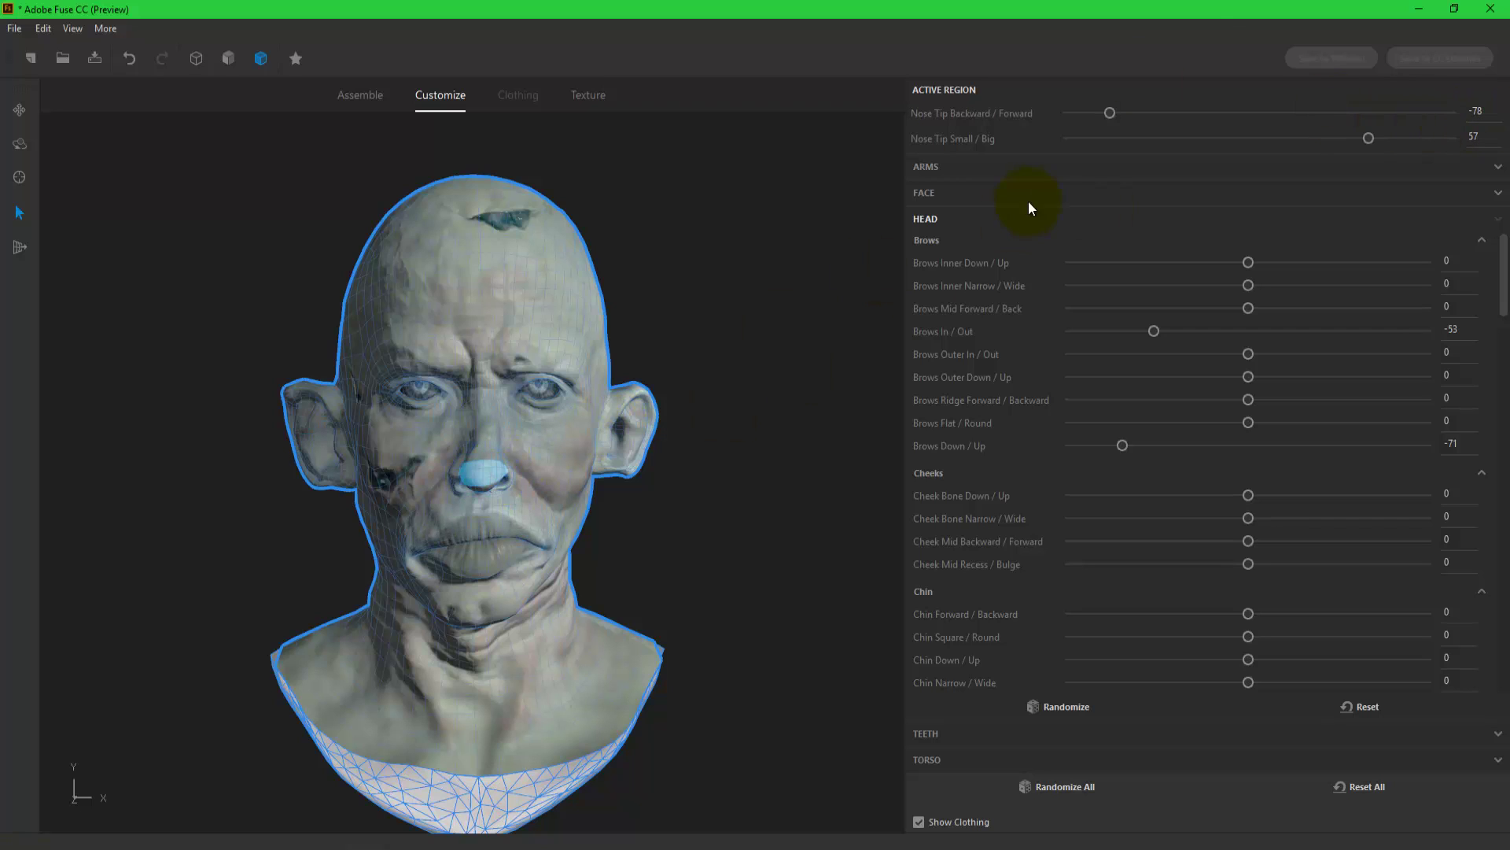
left_click_drag(1113, 112, 1347, 110)
left_click_drag(719, 488, 871, 474)
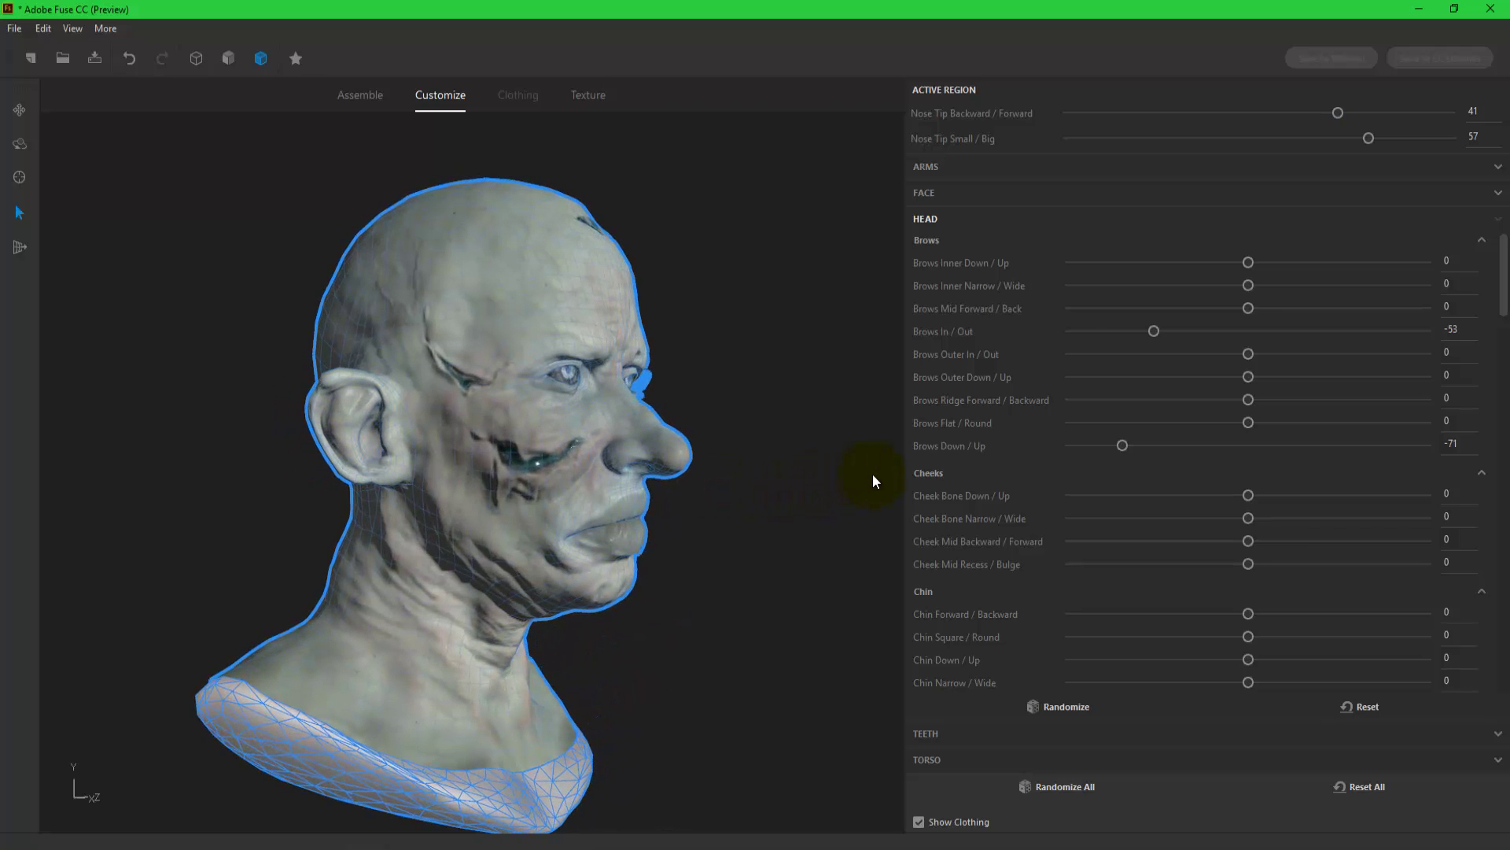
left_click_drag(1369, 138, 1417, 140)
Set Head Short/Long to -57 and Head Wide/Narrow to -23.
left_click(527, 470)
left_click_drag(1258, 113, 1150, 116)
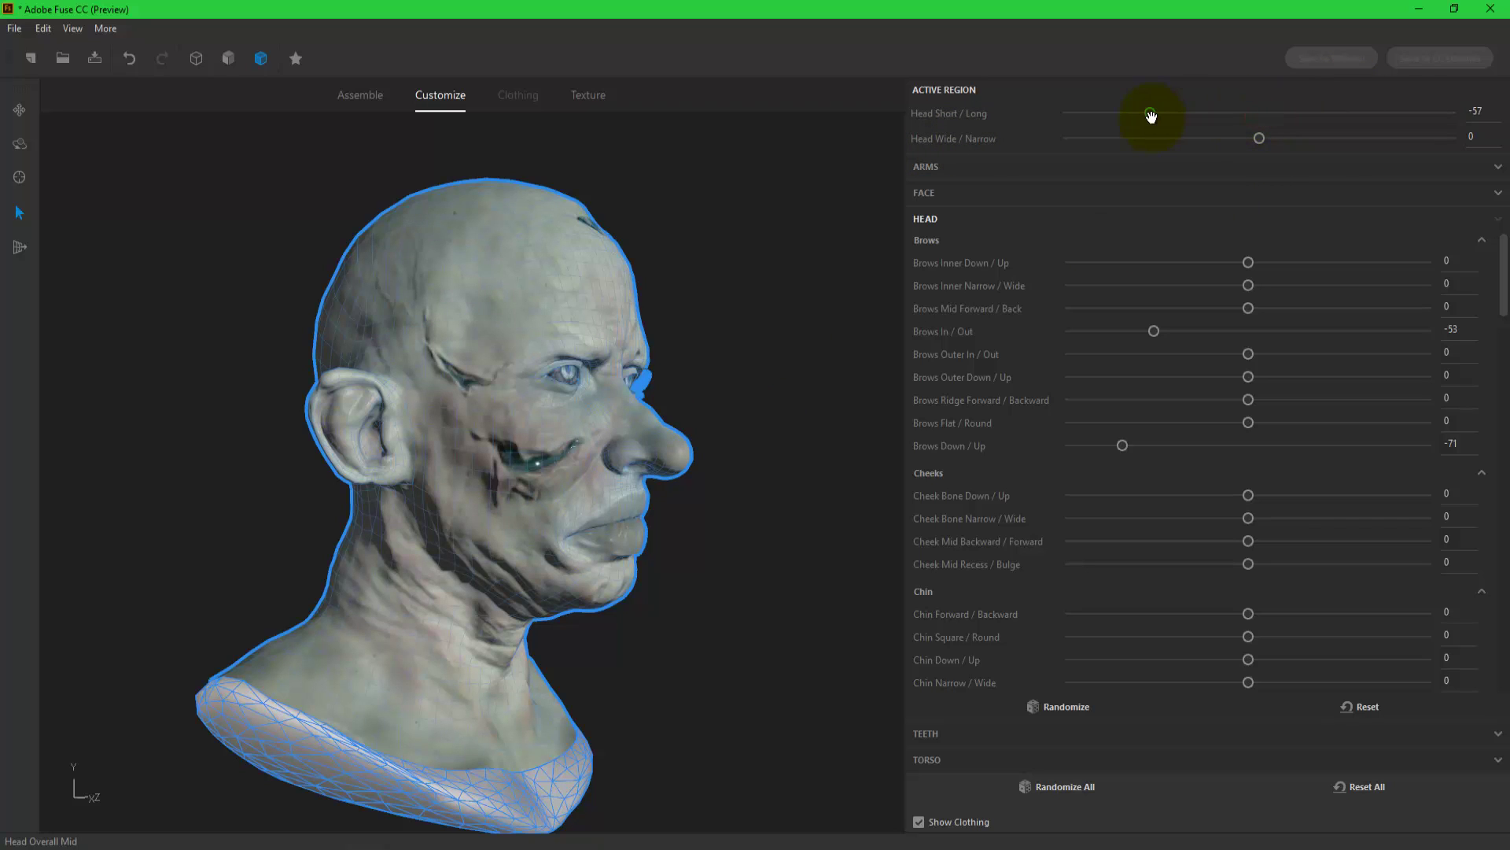
mouse_move(724, 529)
left_mouse_down()
mouse_move(634, 556)
mouse_move(761, 450)
left_mouse_up()
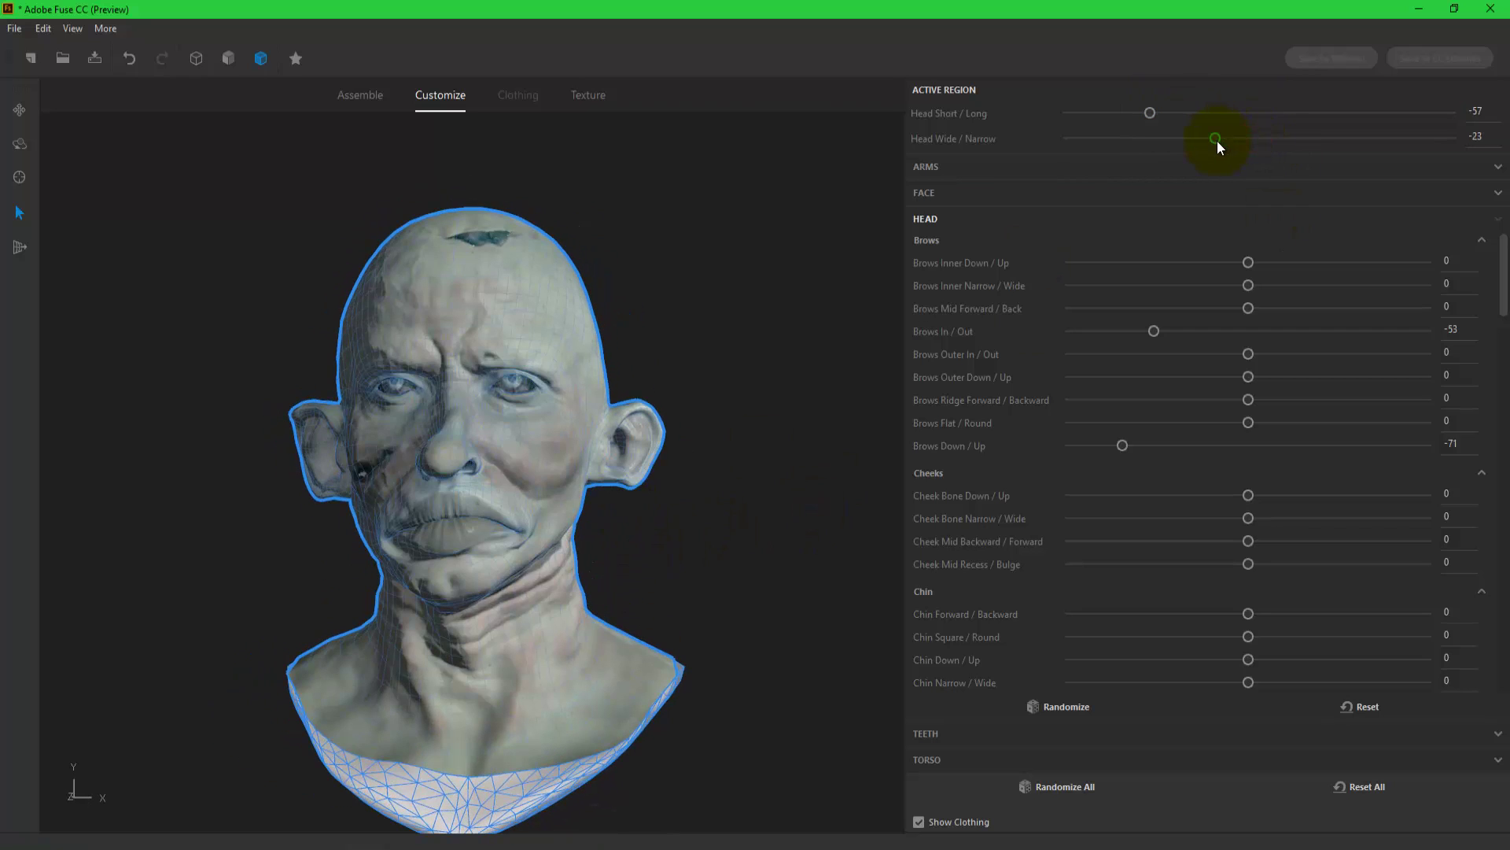
left_click_drag(833, 438, 876, 455)
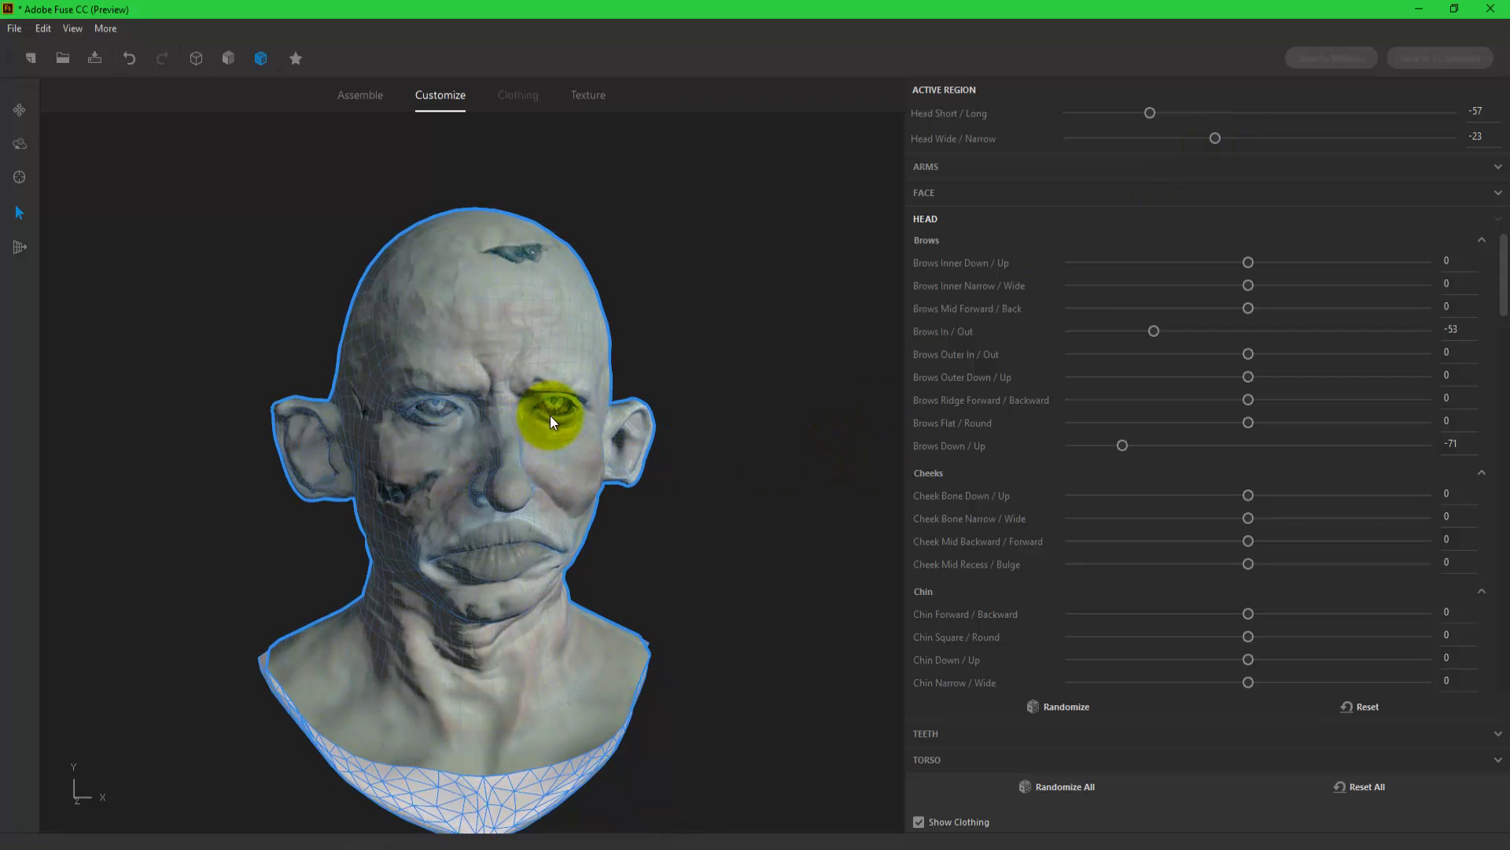
Raise and narrow the zombie's chin.
left_click(459, 604)
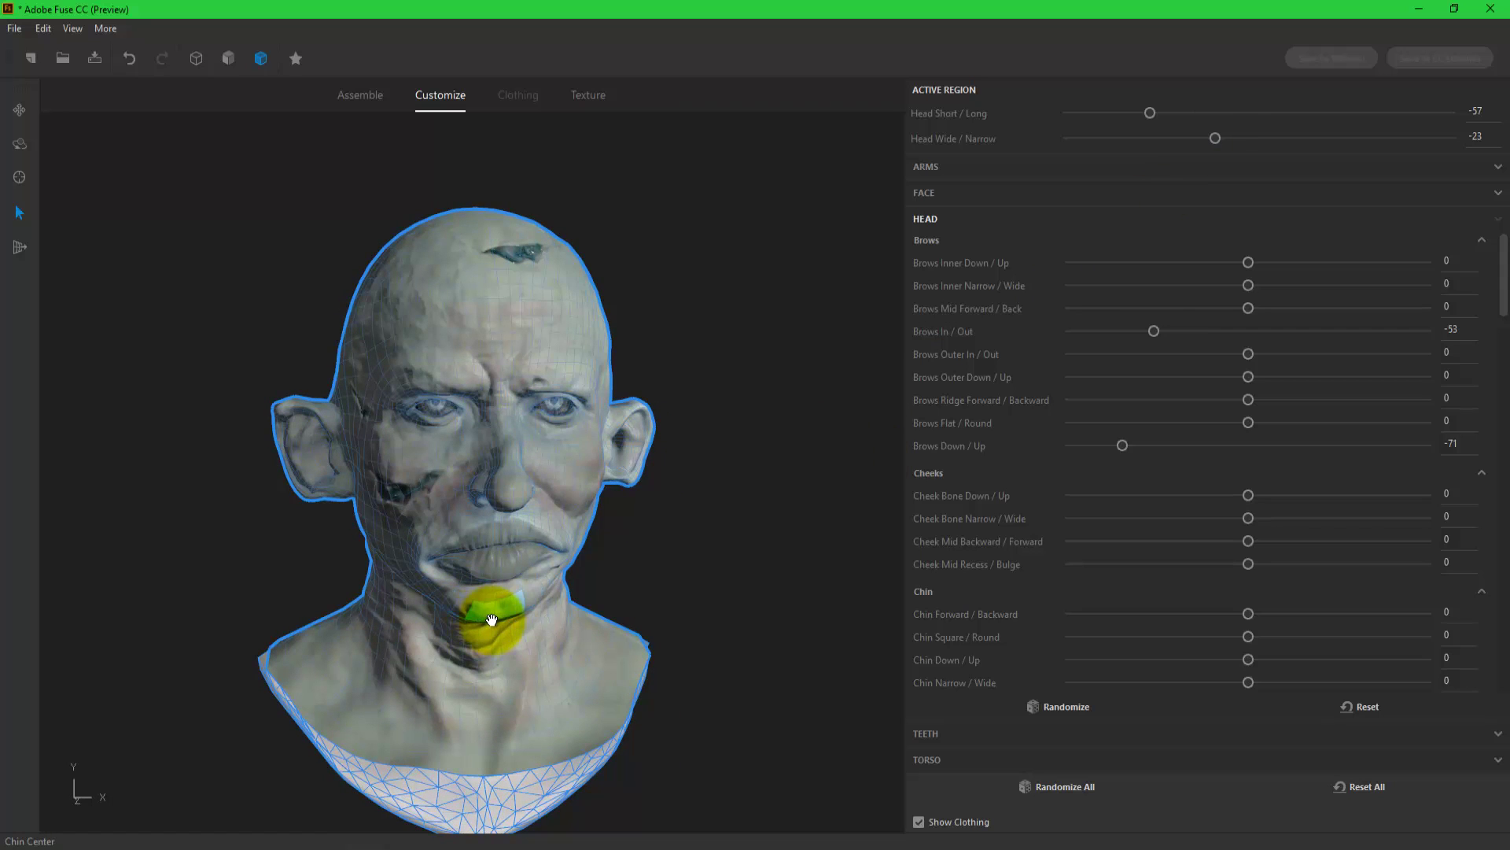
left_click_drag(769, 570, 890, 540)
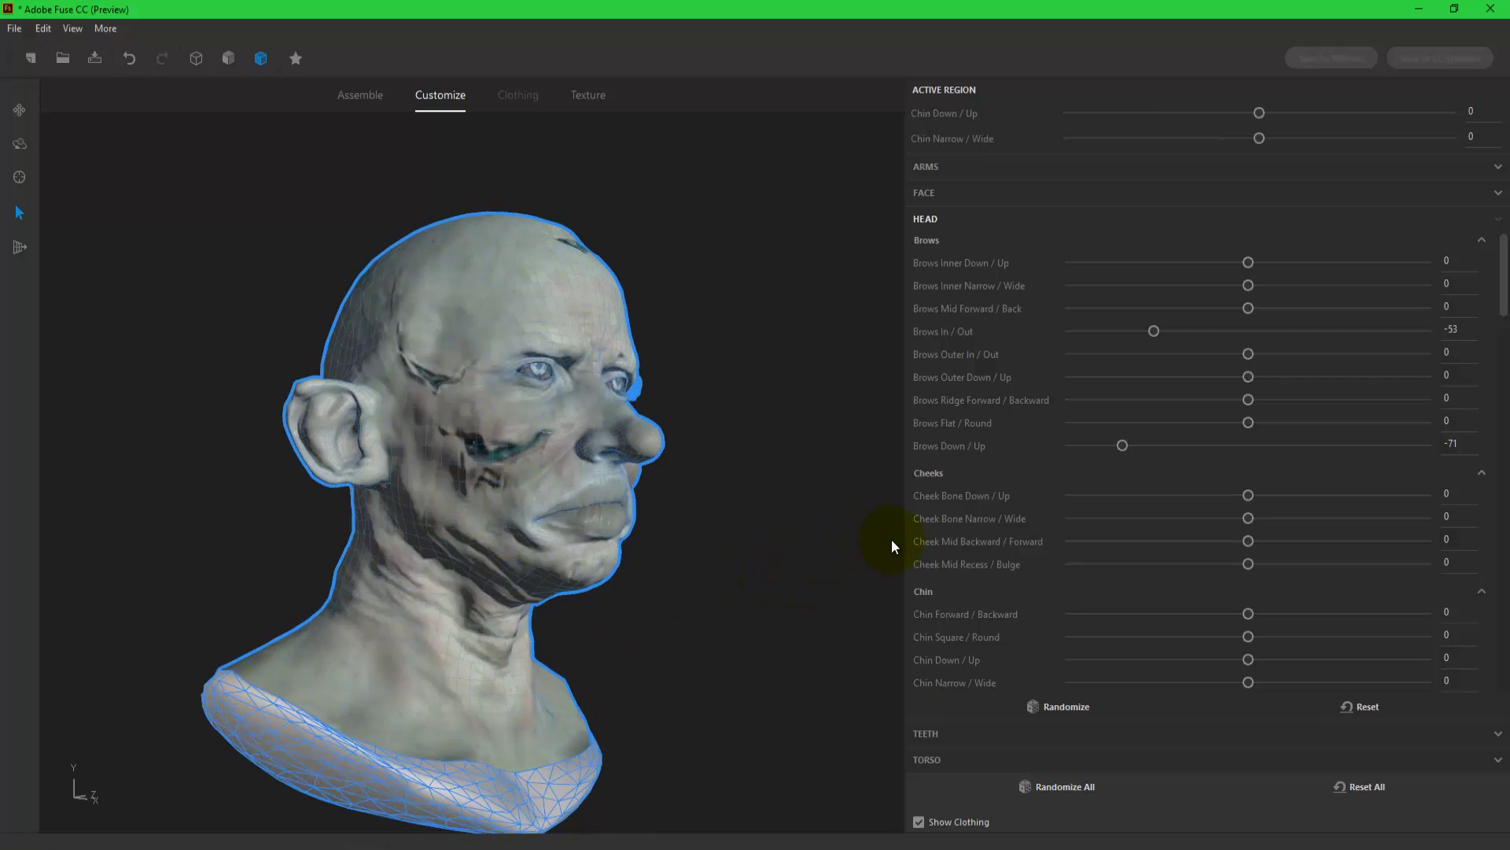
left_click_drag(1258, 113, 1341, 112)
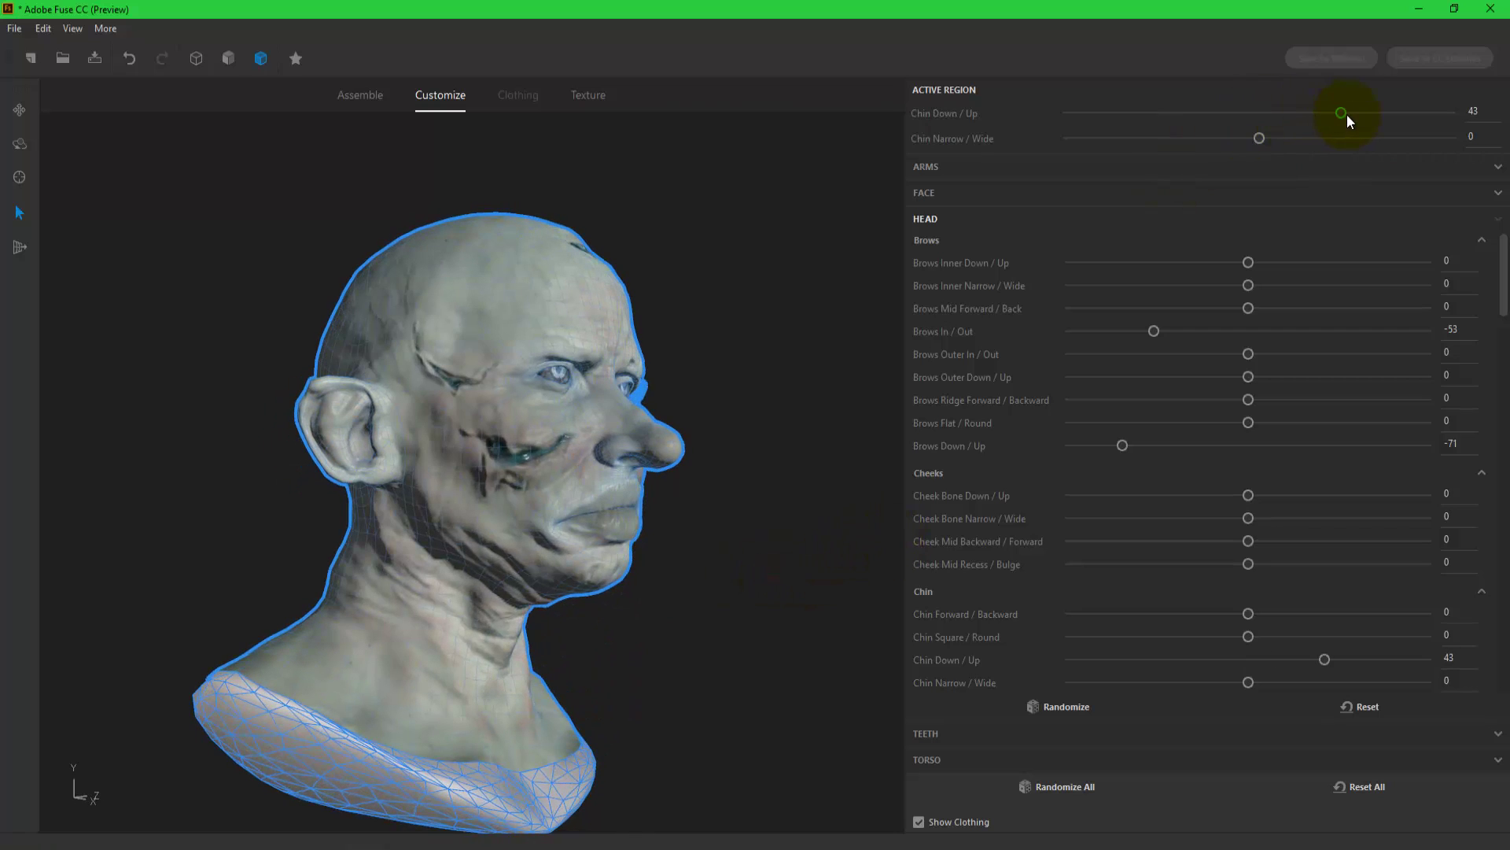
left_click_drag(757, 572, 590, 623)
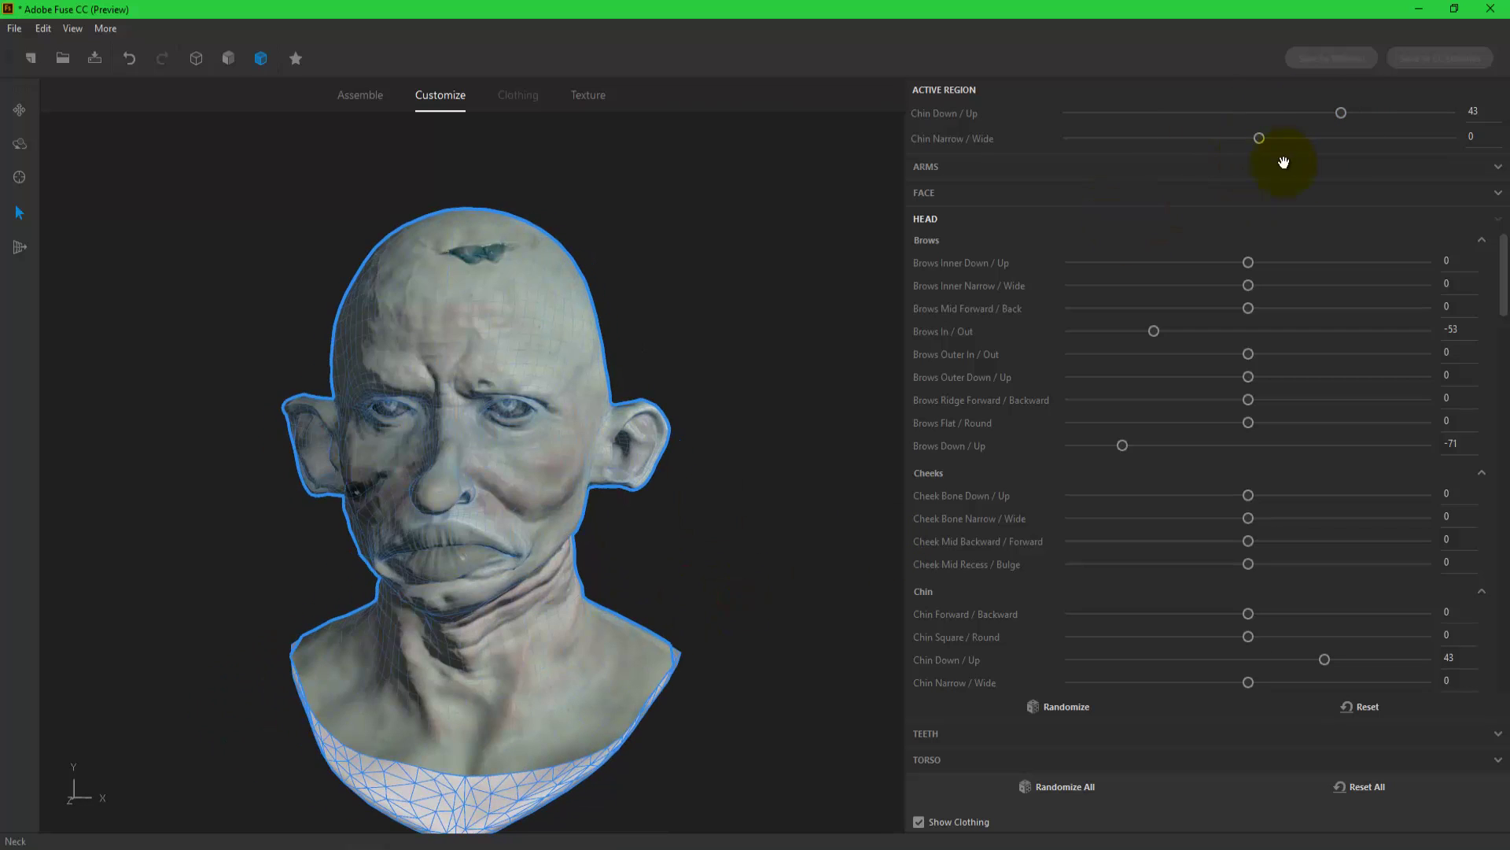
left_click_drag(1258, 138, 1160, 138)
left_click_drag(752, 677, 853, 622)
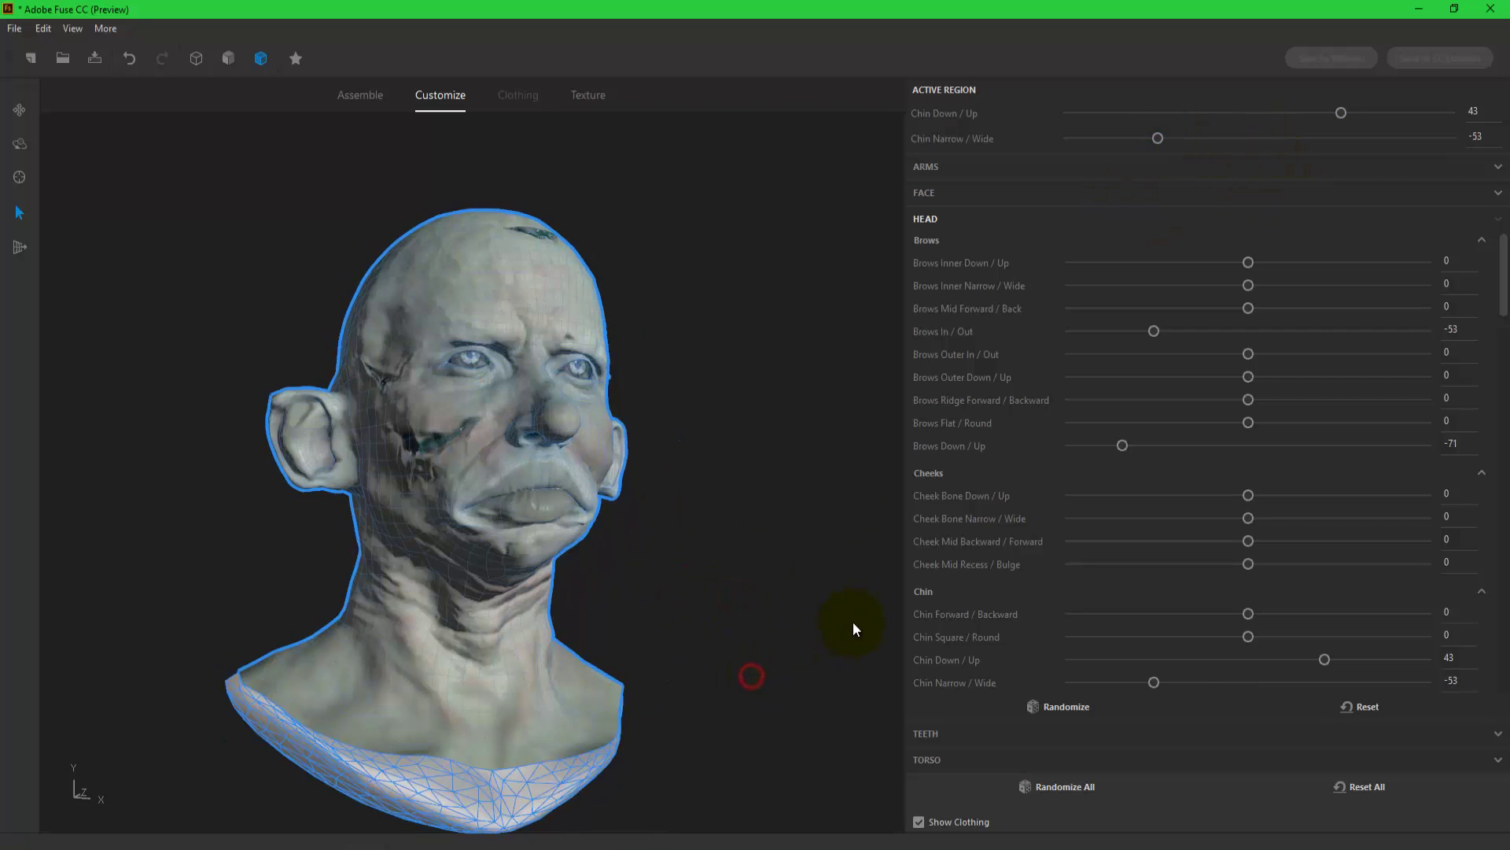
Set Neck Muscular/Fat to 73 and Neck Thin/Thick to 66.
left_click(493, 630)
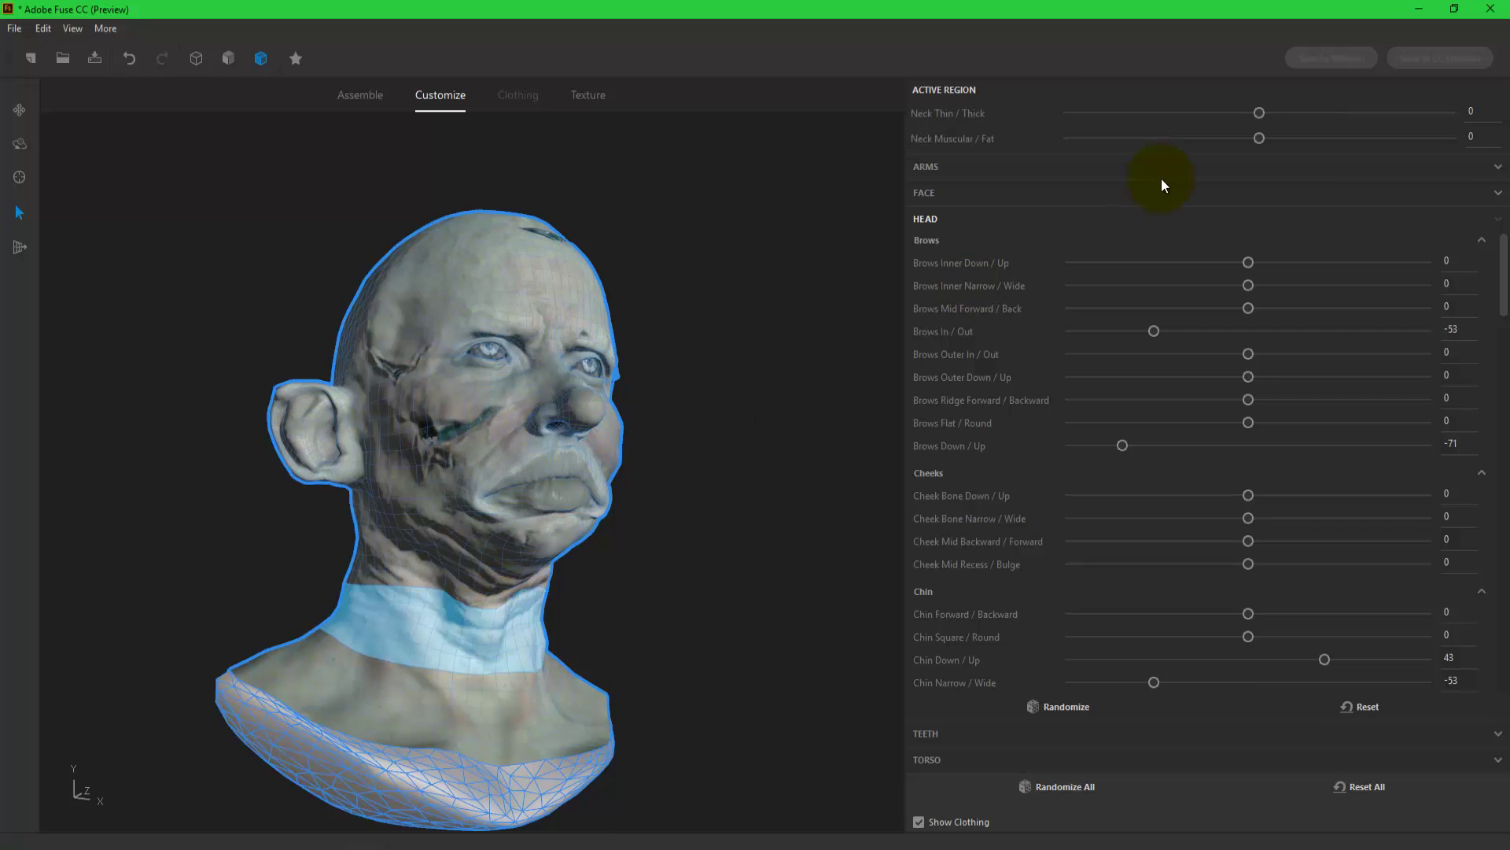
left_click(1253, 145)
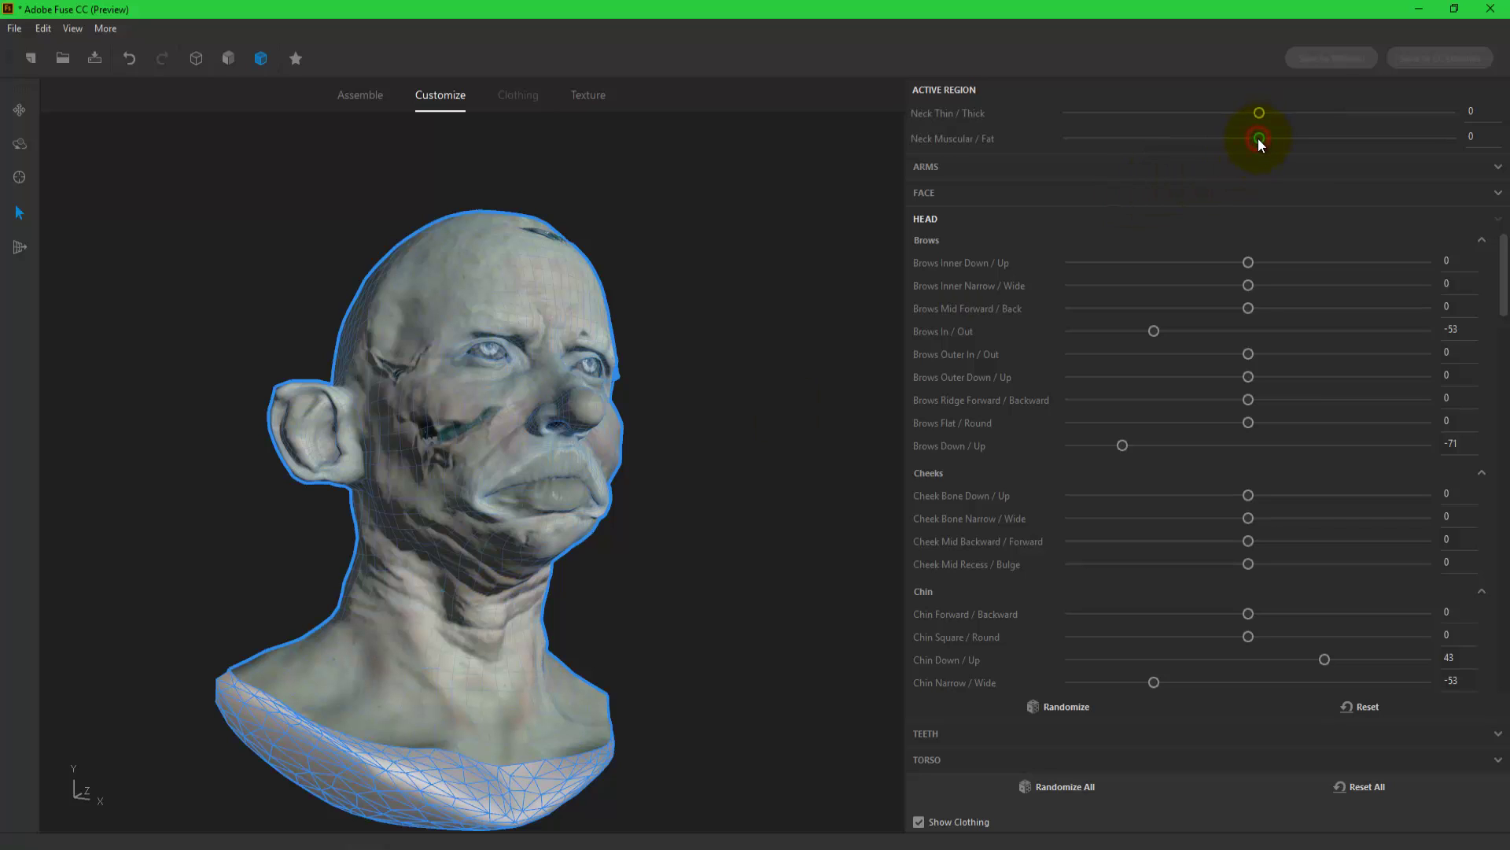
left_click_drag(1257, 139, 1405, 138)
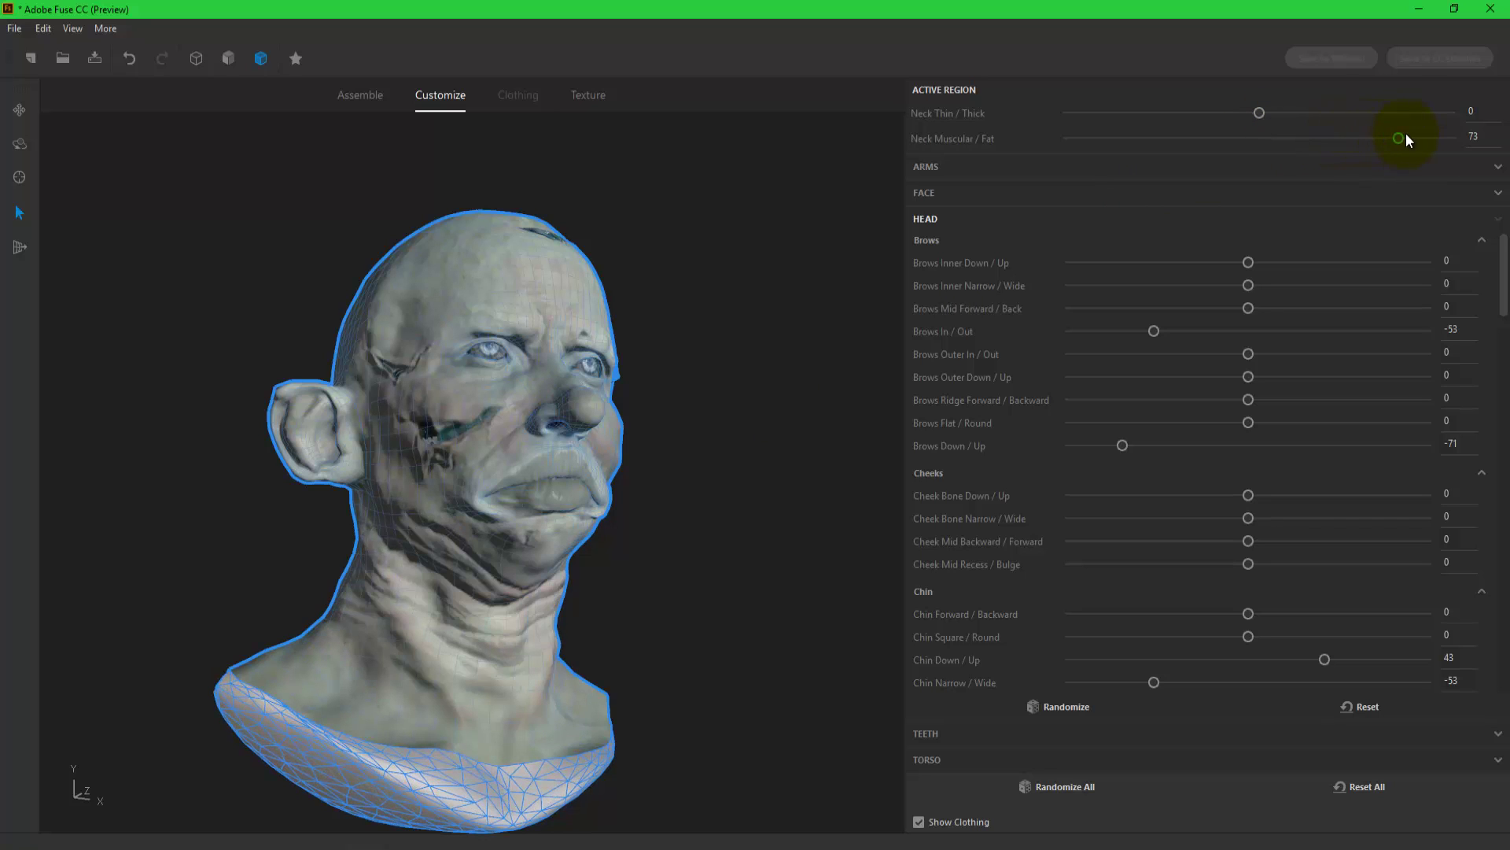
left_click_drag(733, 549, 633, 592)
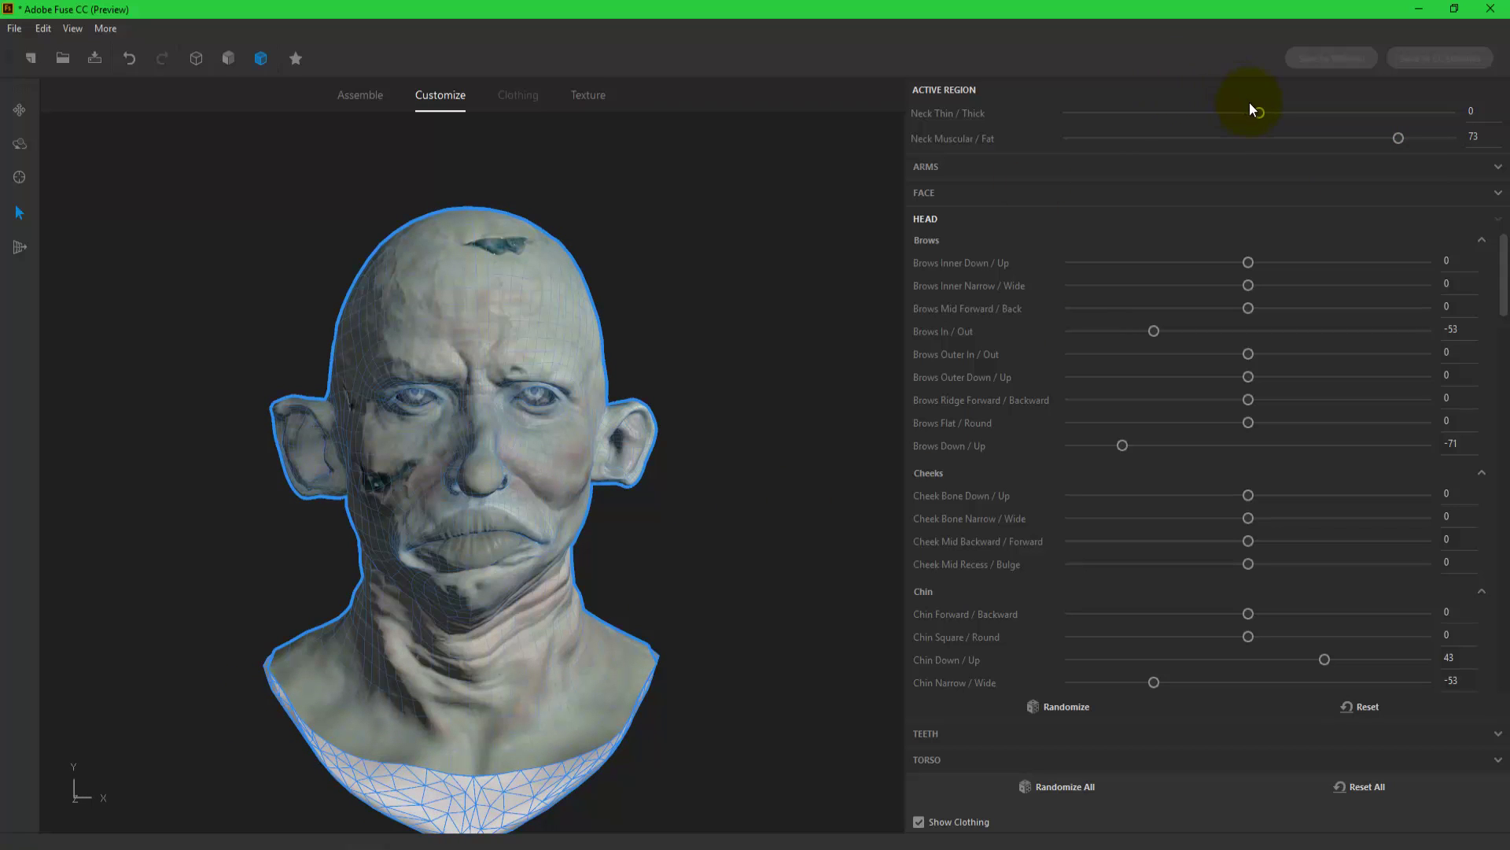
mouse_move(1260, 112)
left_mouse_down()
mouse_move(1174, 124)
mouse_move(1390, 112)
left_mouse_up()
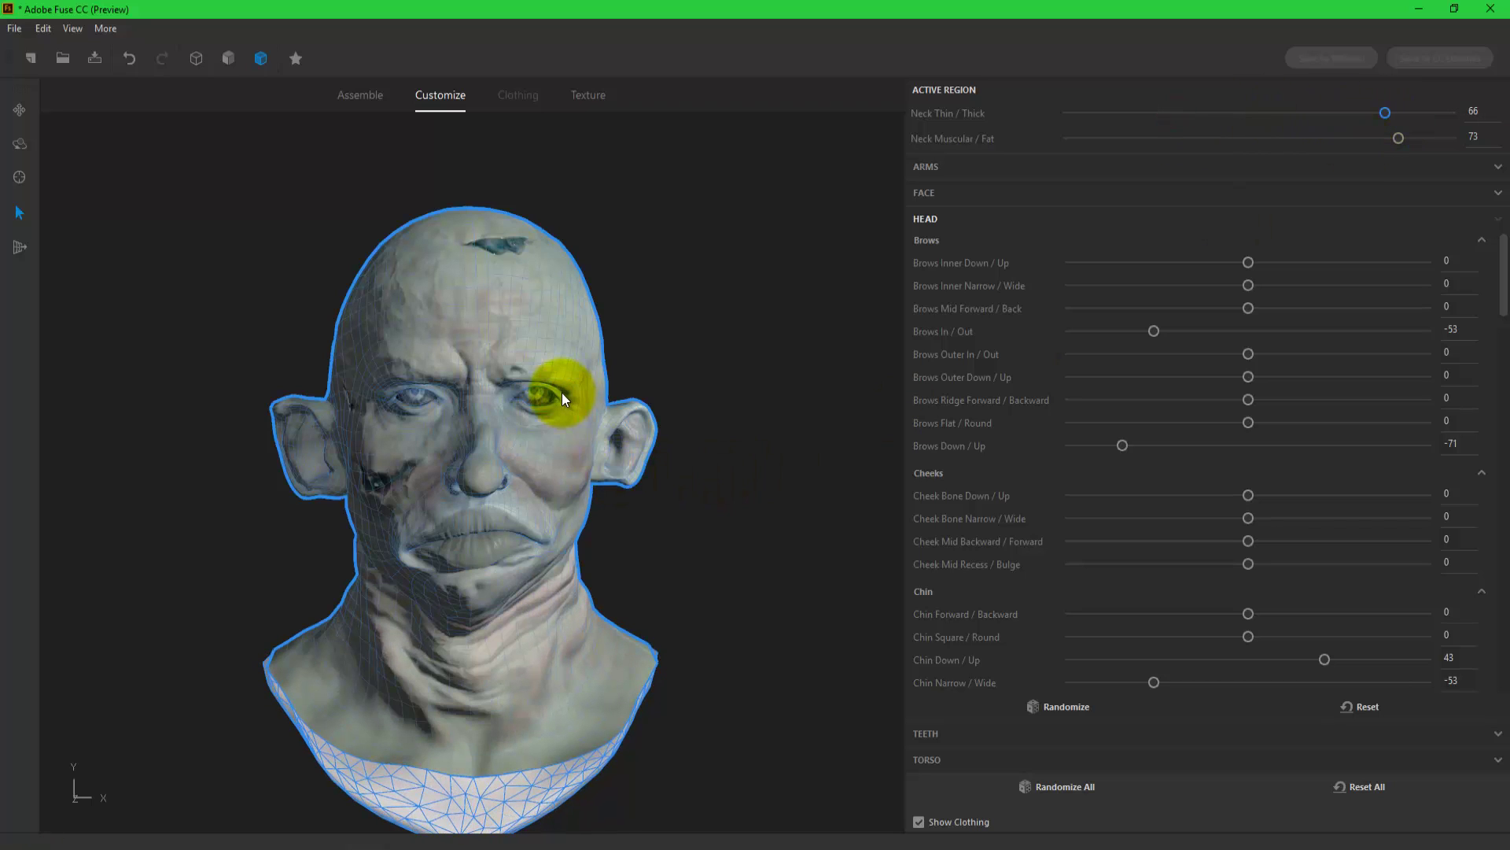
Rotate the ears to -73, then move on to texture settings.
left_click(599, 449)
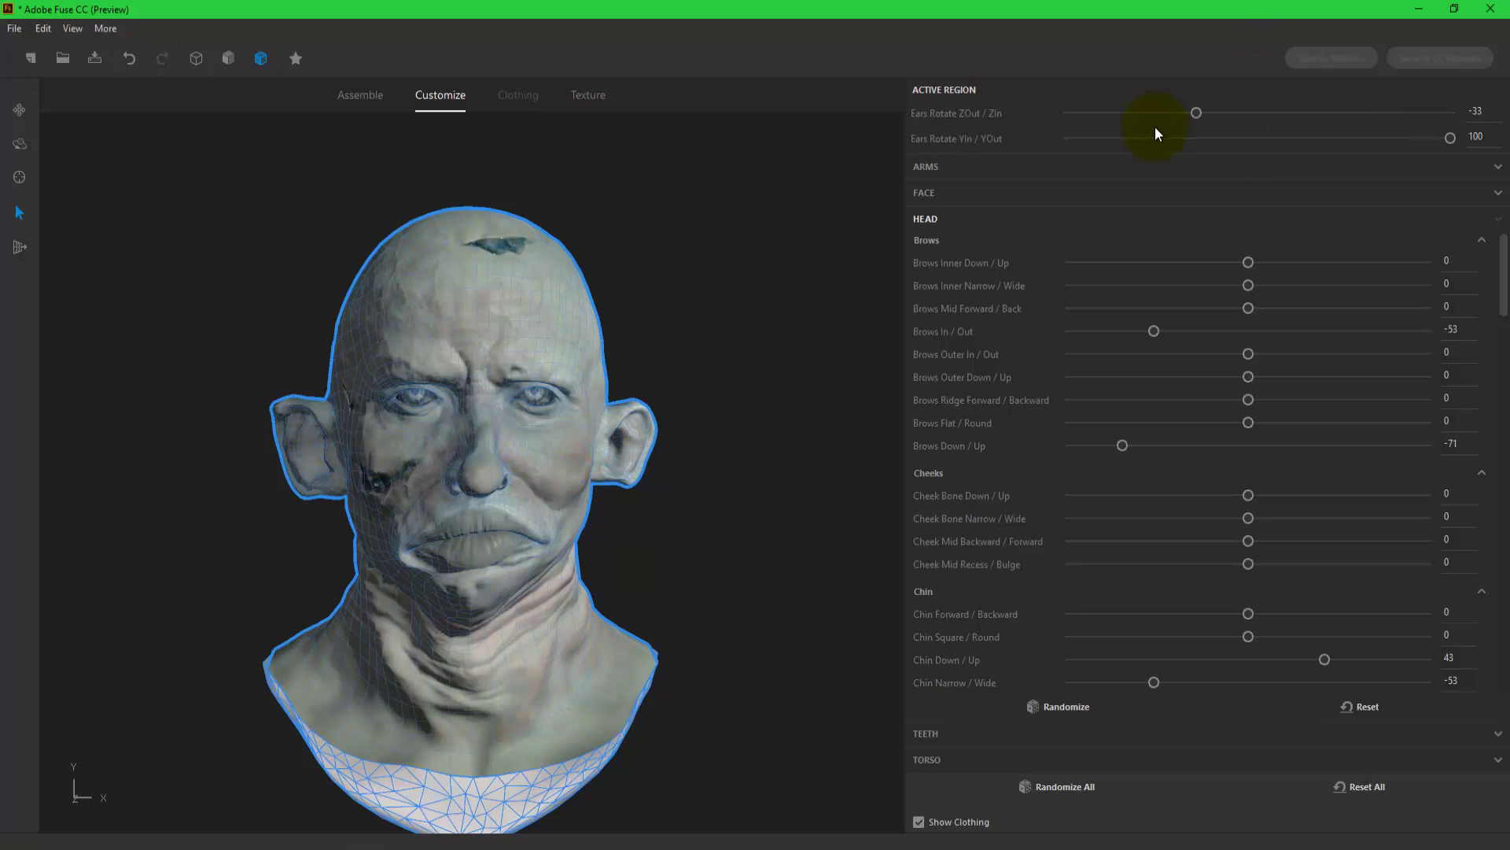
left_click_drag(1128, 113, 1121, 113)
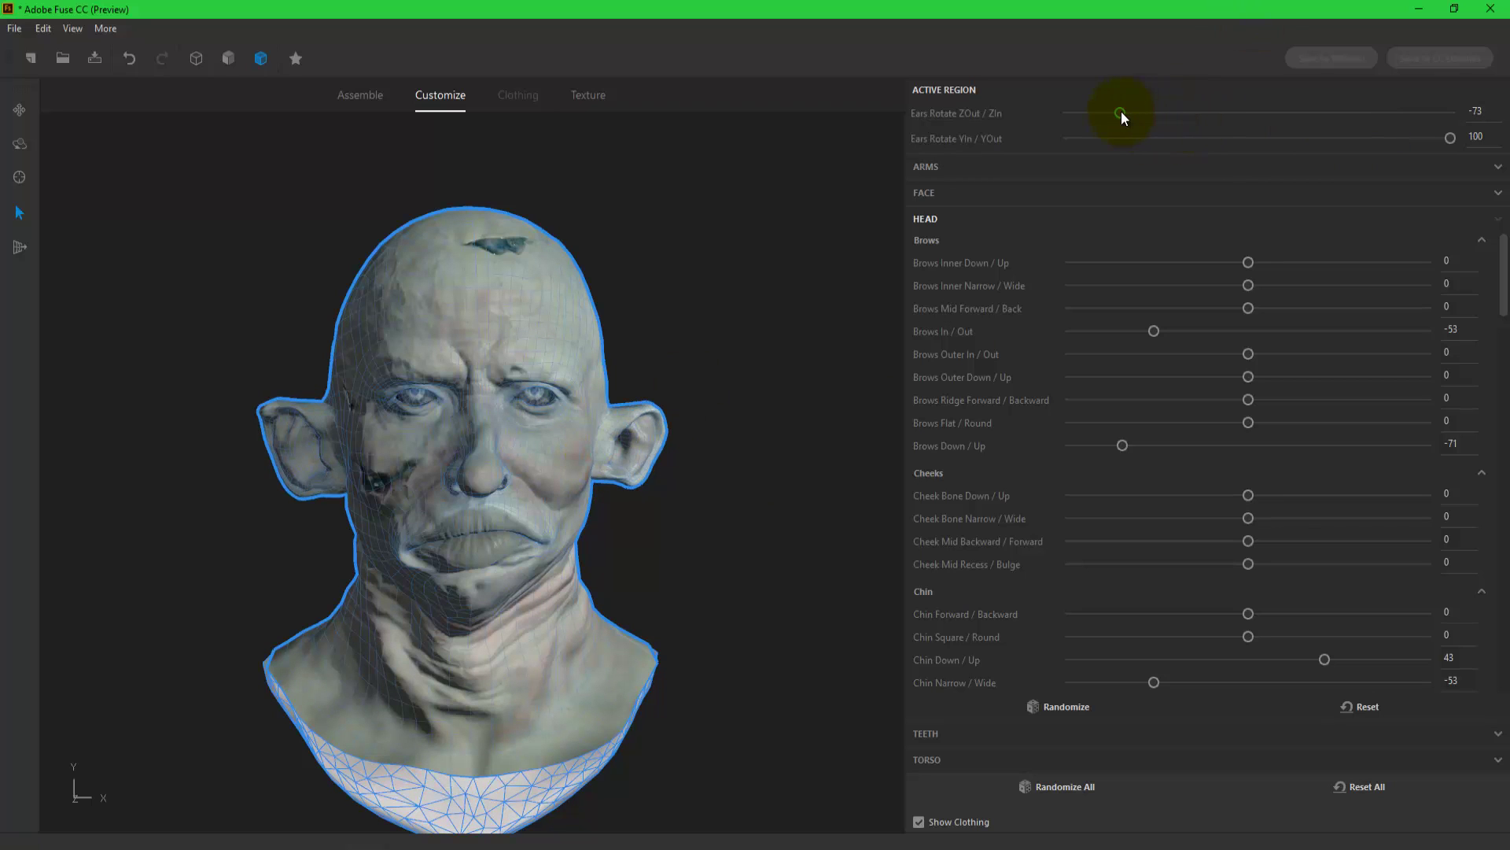
left_click(560, 292)
left_click(590, 91)
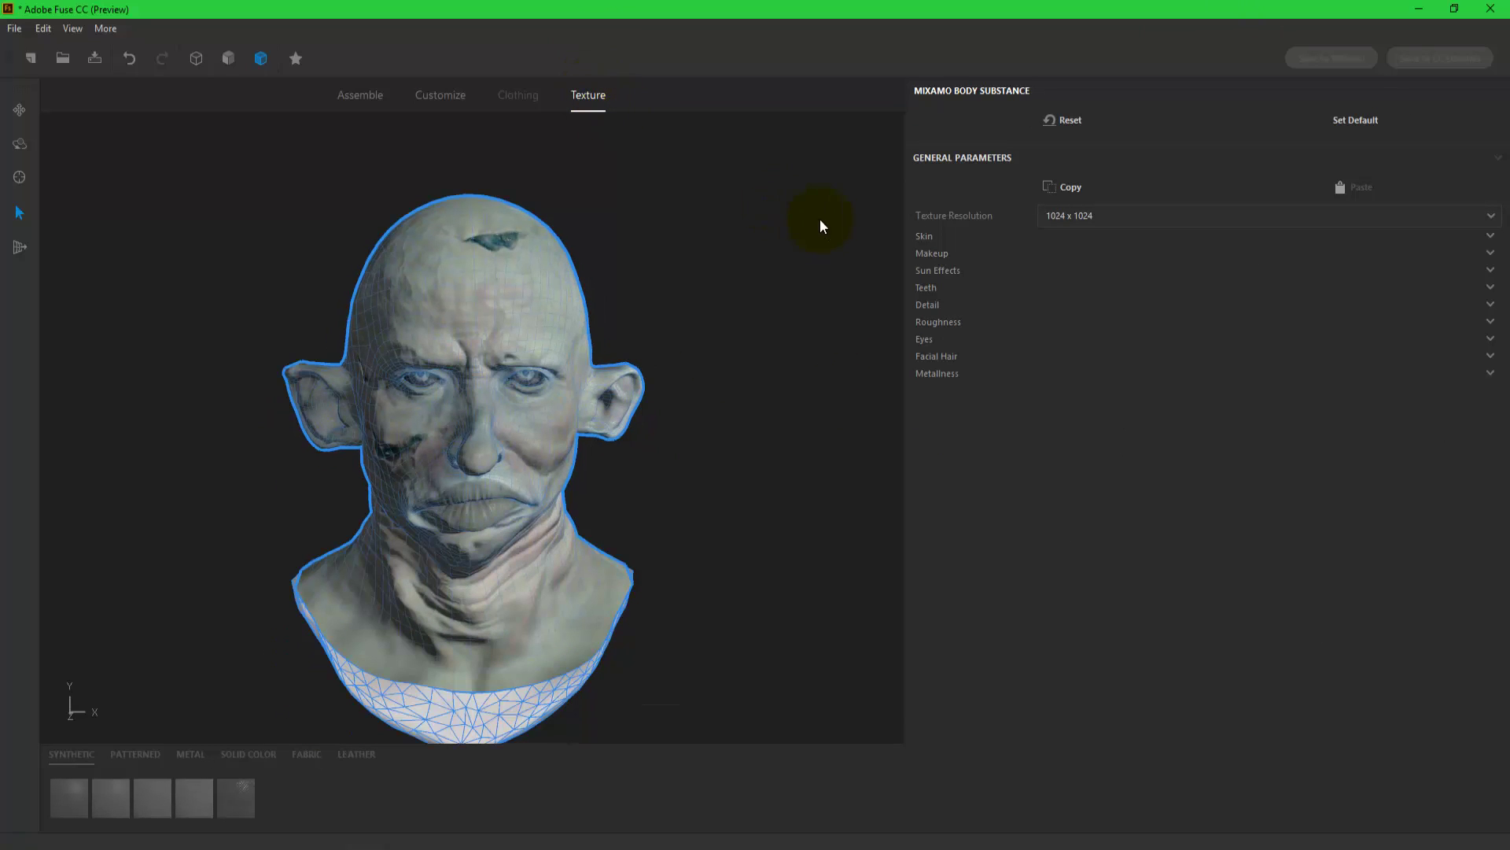
Give the head a dark red skin colour.
left_click(919, 240)
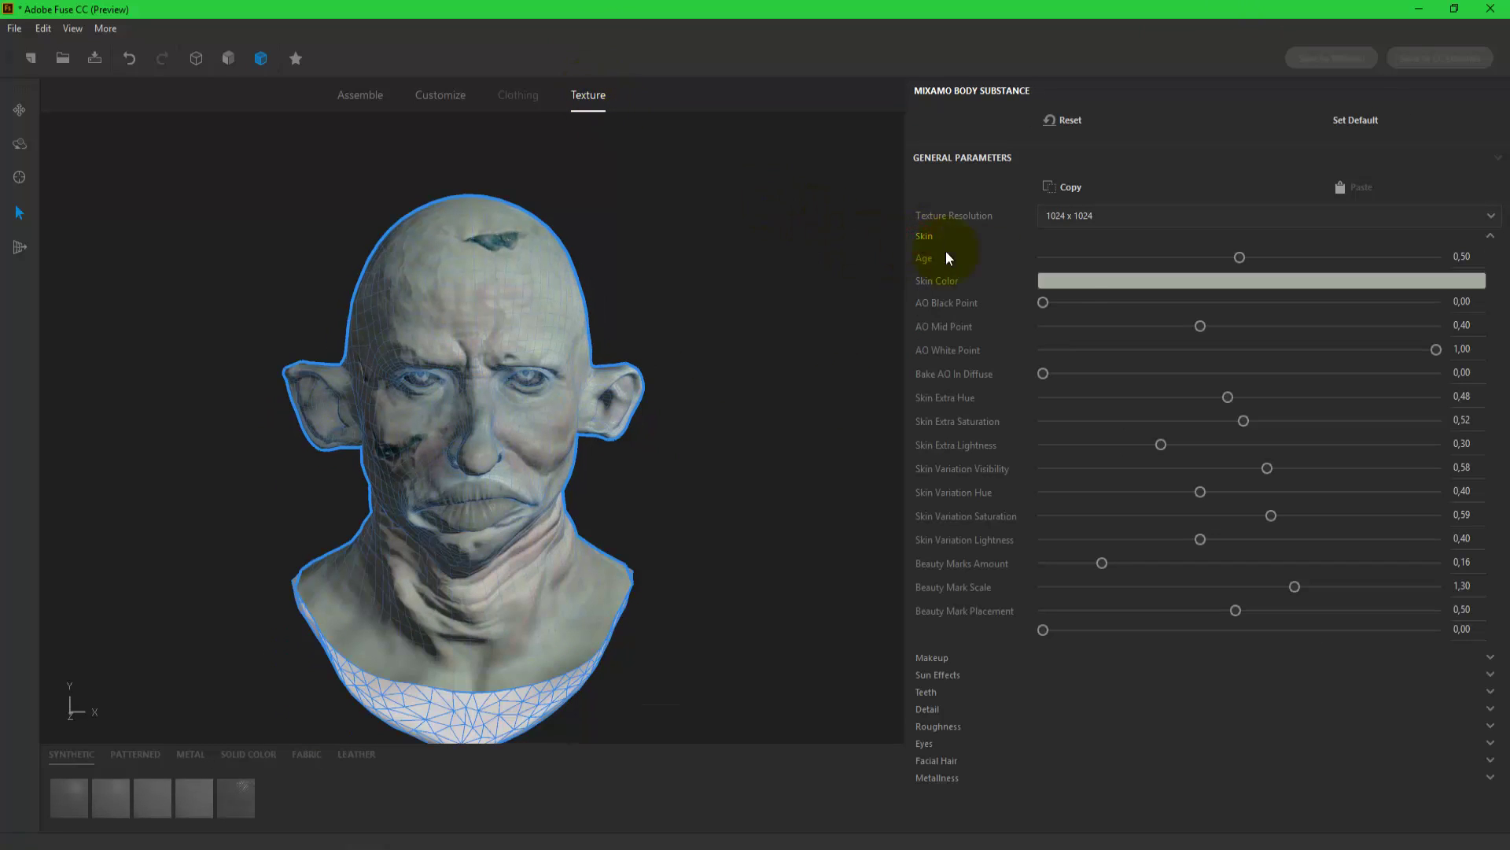
left_click(1078, 282)
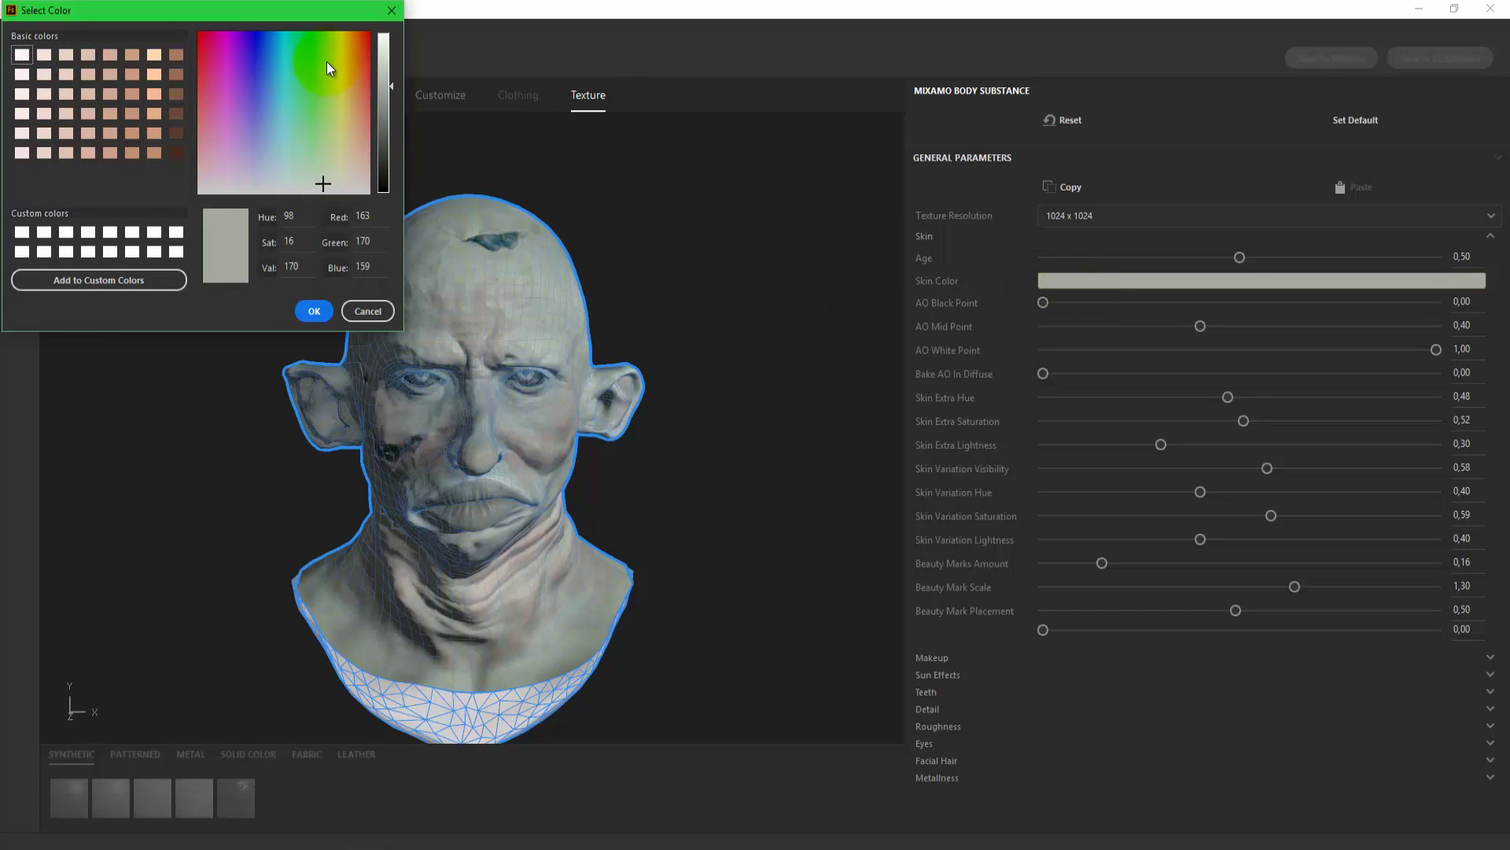
left_click(361, 36)
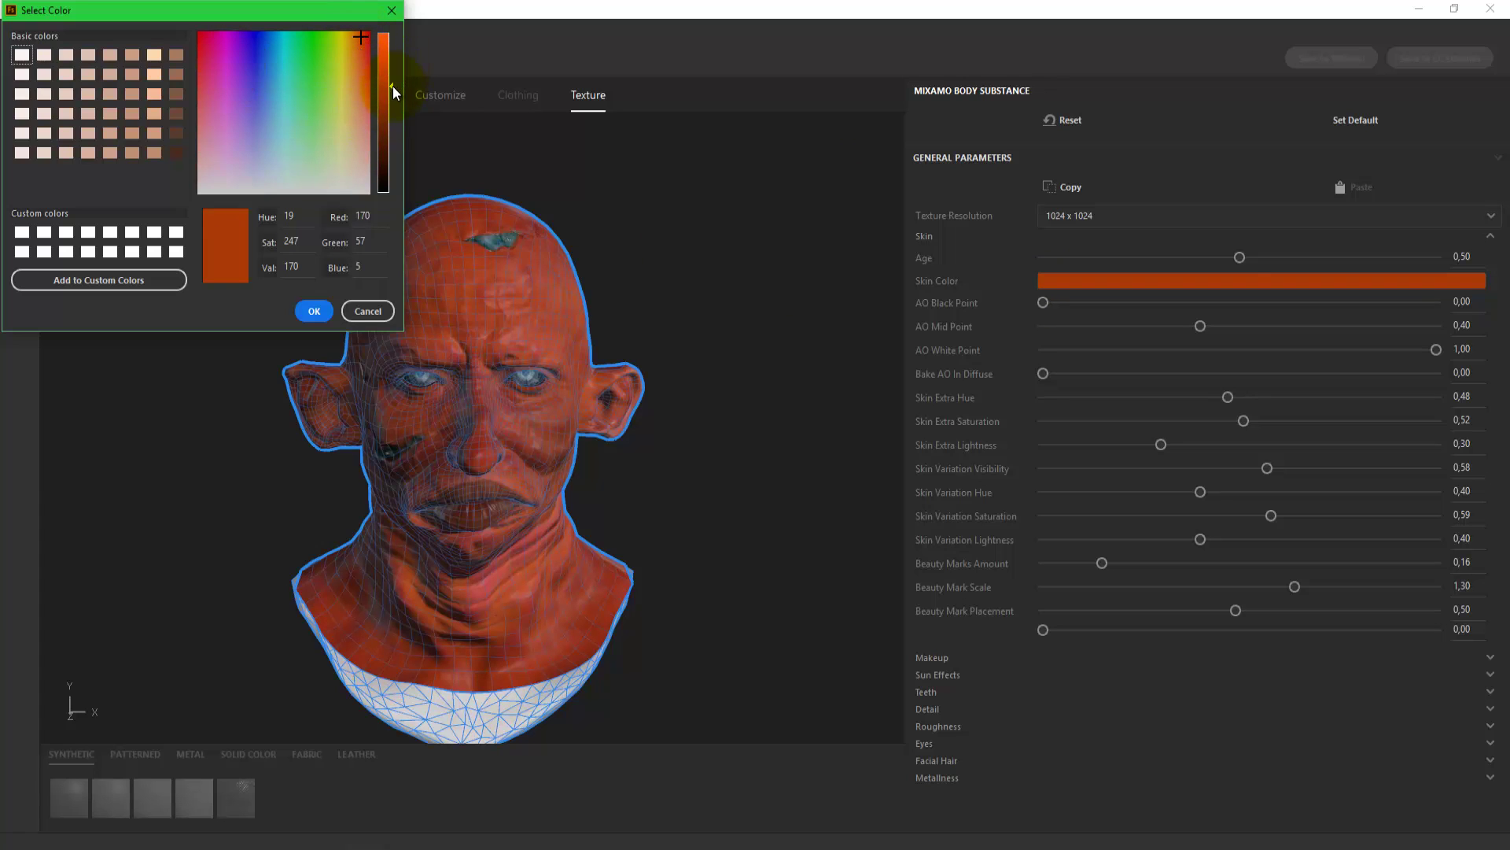
left_click_drag(393, 86, 391, 119)
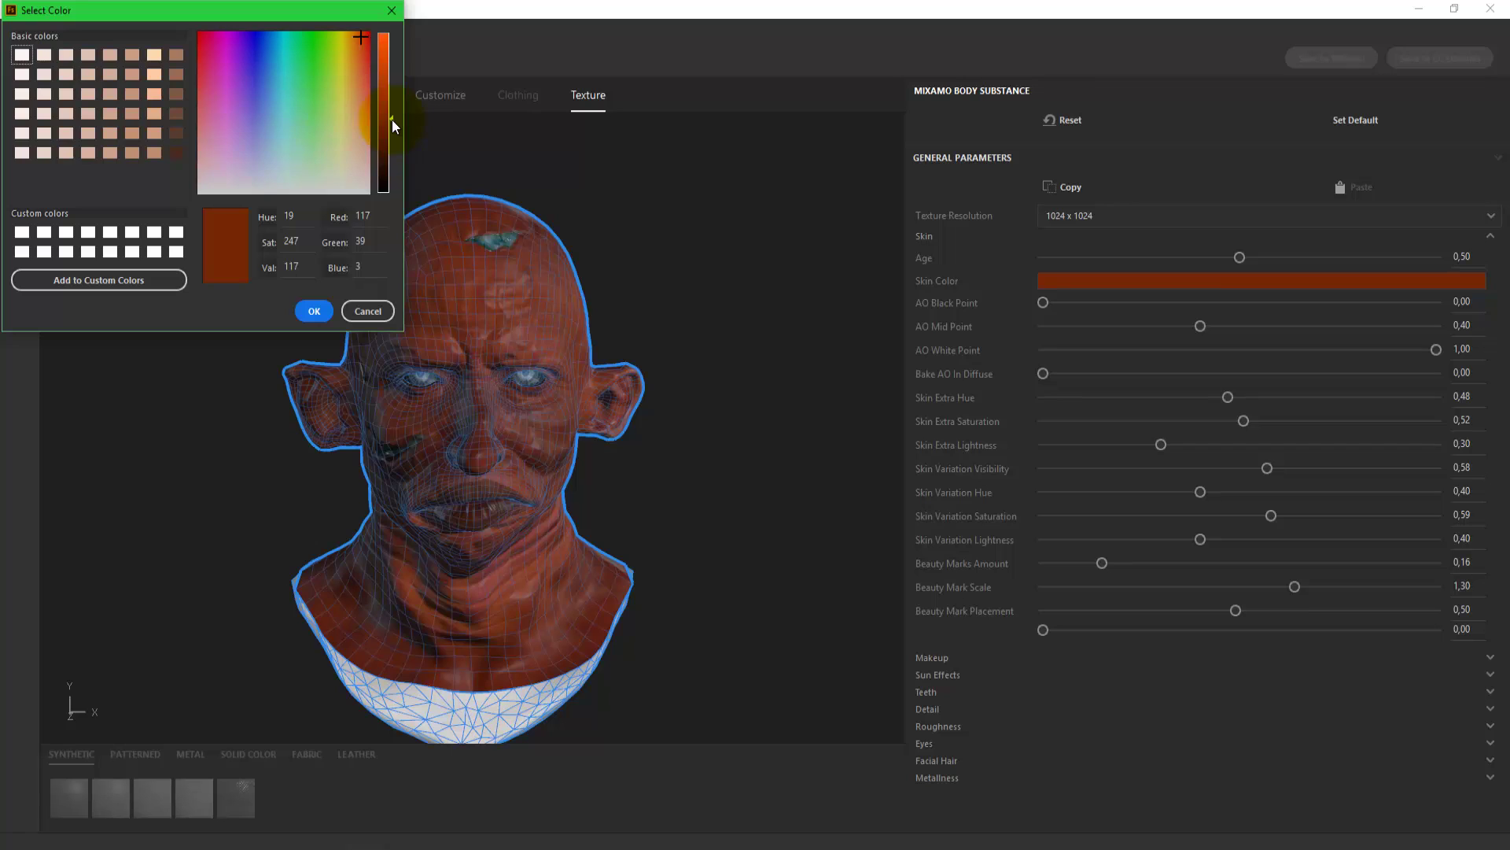
left_click(303, 309)
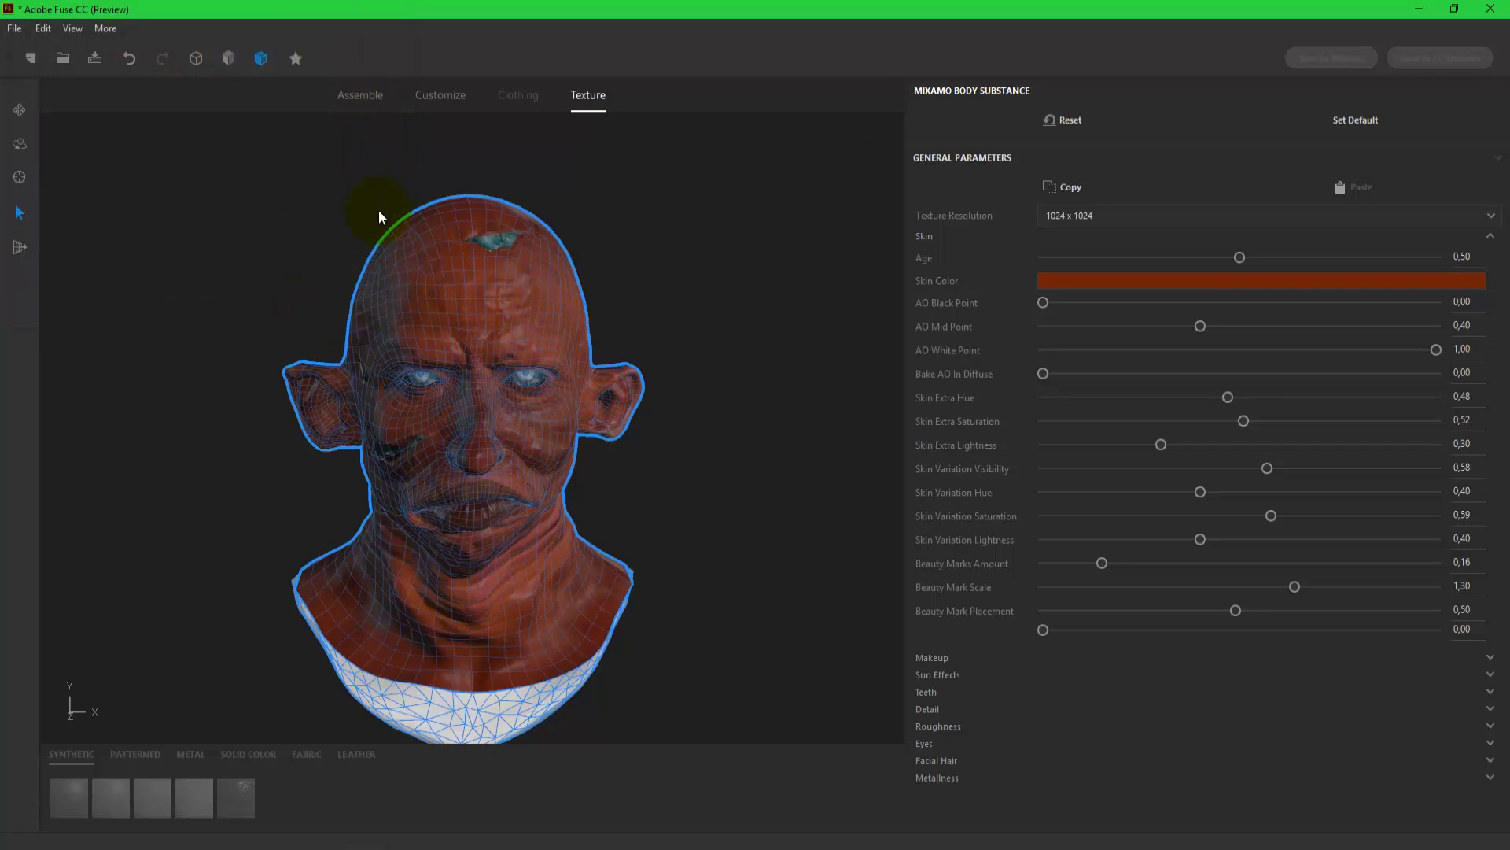
Hide the wireframe overlay, set AO Black Point to 0,36 and Age to 0,92.
left_click(229, 59)
left_click_drag(658, 333, 724, 327)
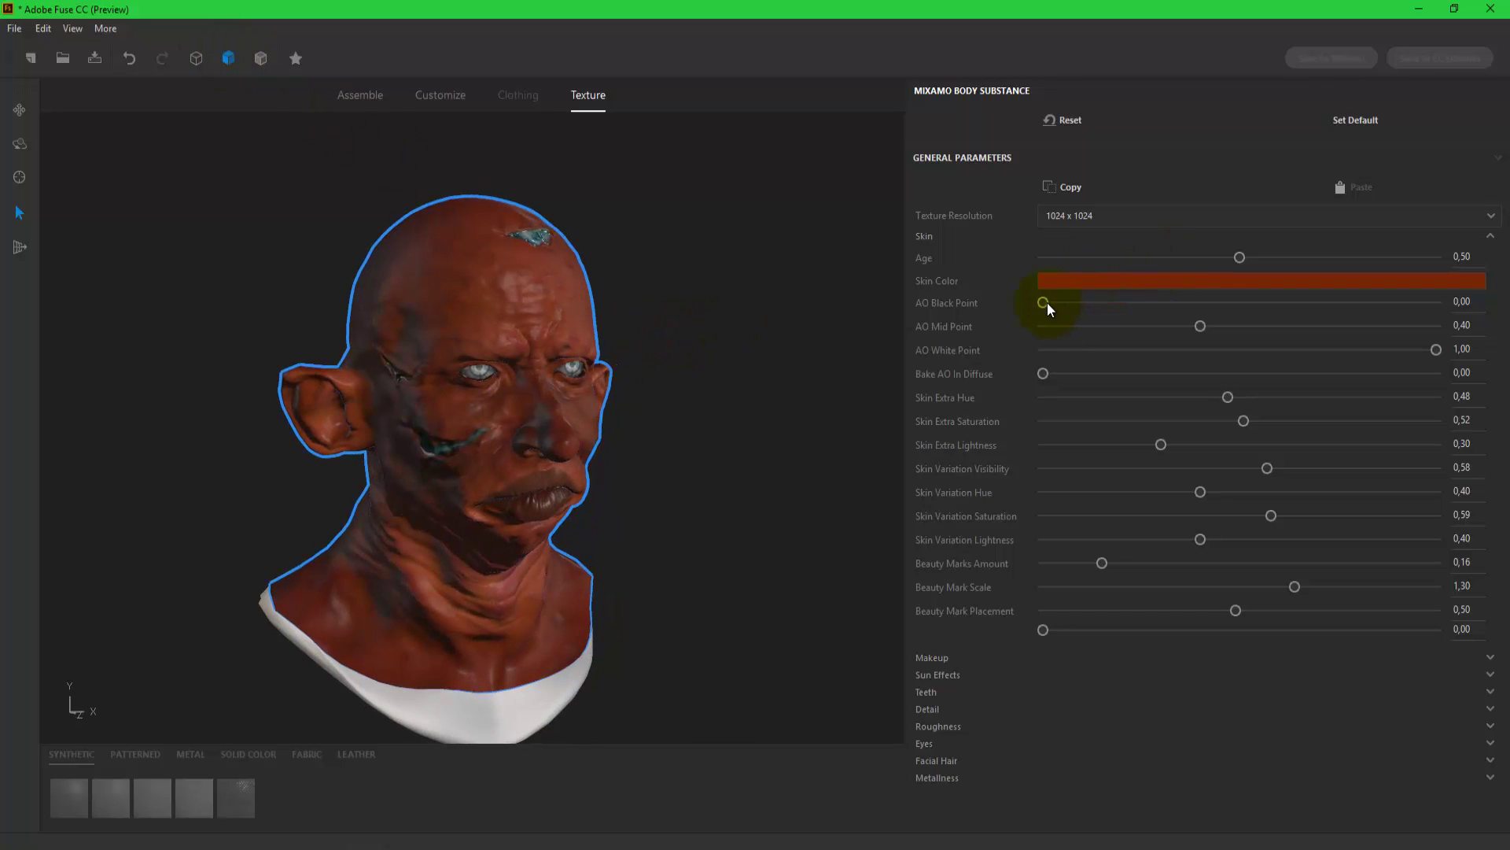
left_click_drag(1044, 302, 1192, 313)
left_click_drag(1236, 256, 1411, 261)
Set an olive eyeshadow and dark olive eyeliner in Makeup.
left_click(932, 657)
scroll(1160, 482, "down", 3)
left_click(1163, 491)
left_click(340, 34)
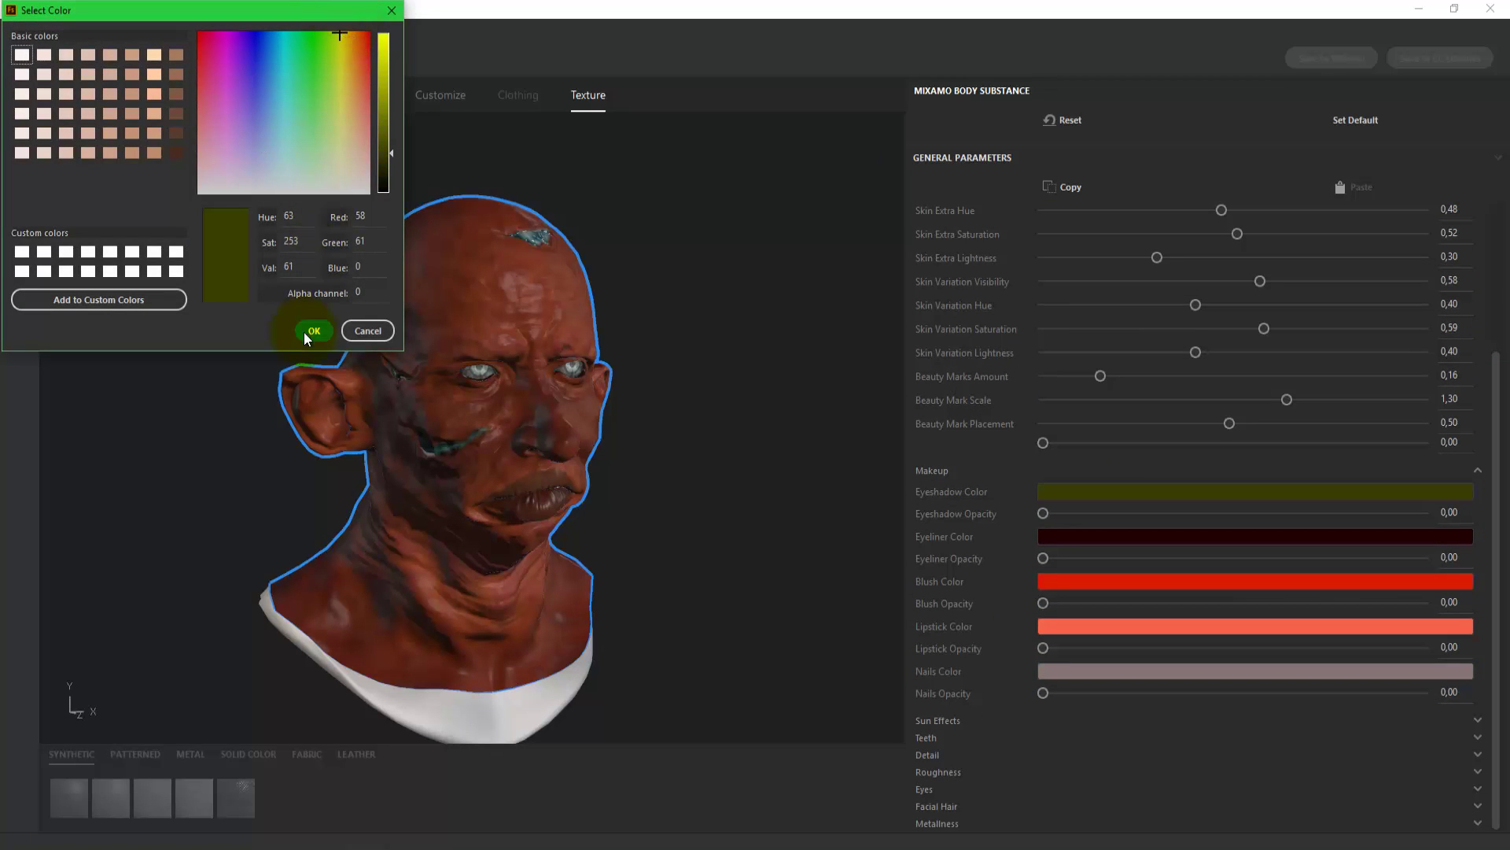
left_click(307, 338)
left_click(1060, 536)
left_click(340, 35)
left_click(314, 331)
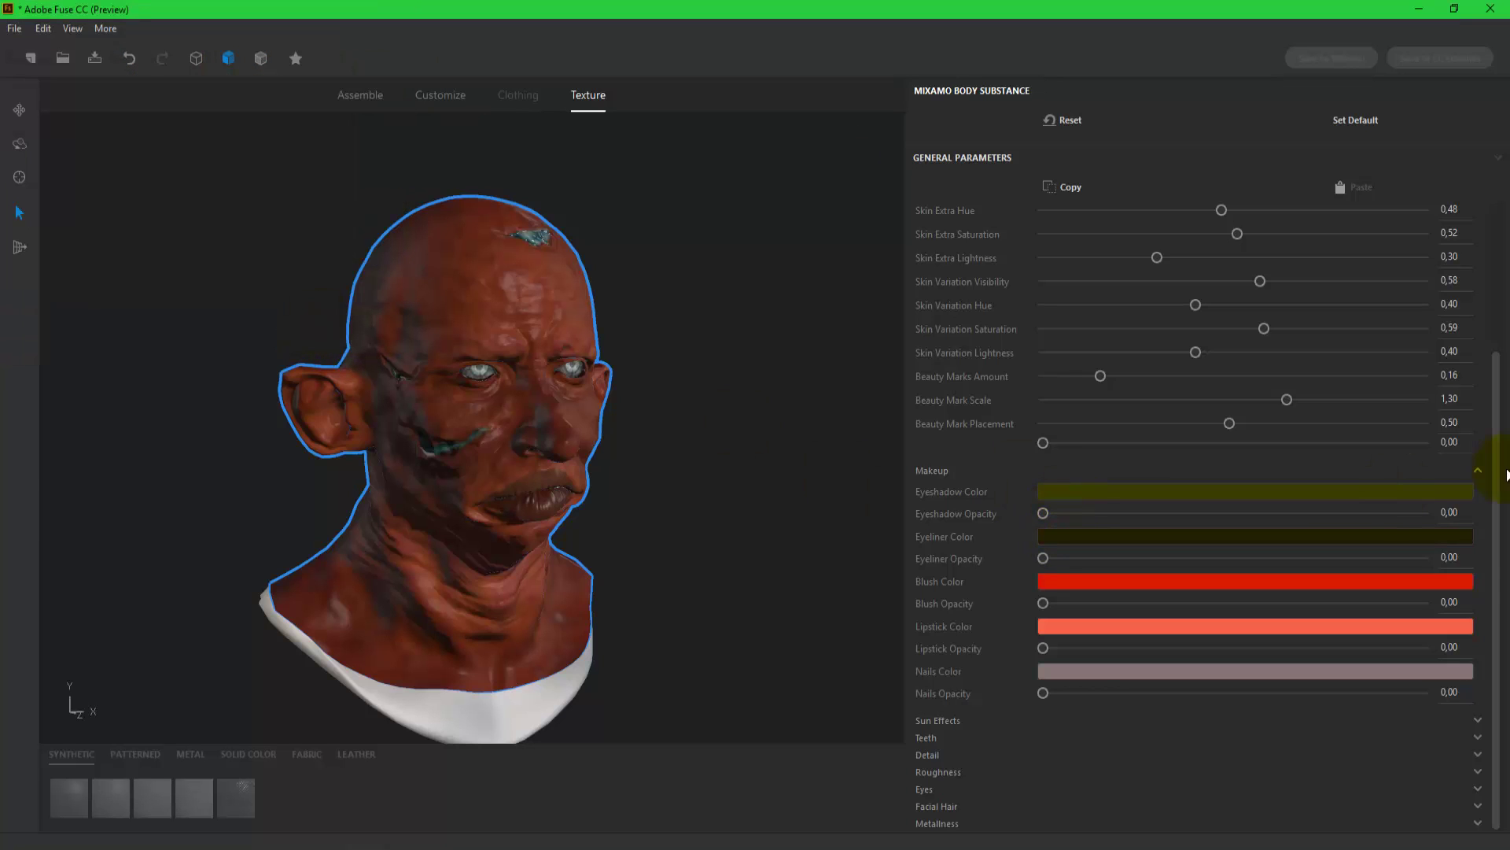
Expand the Eyes settings and make the pupils Feline.
left_click(937, 721)
scroll(963, 731, "down", 3)
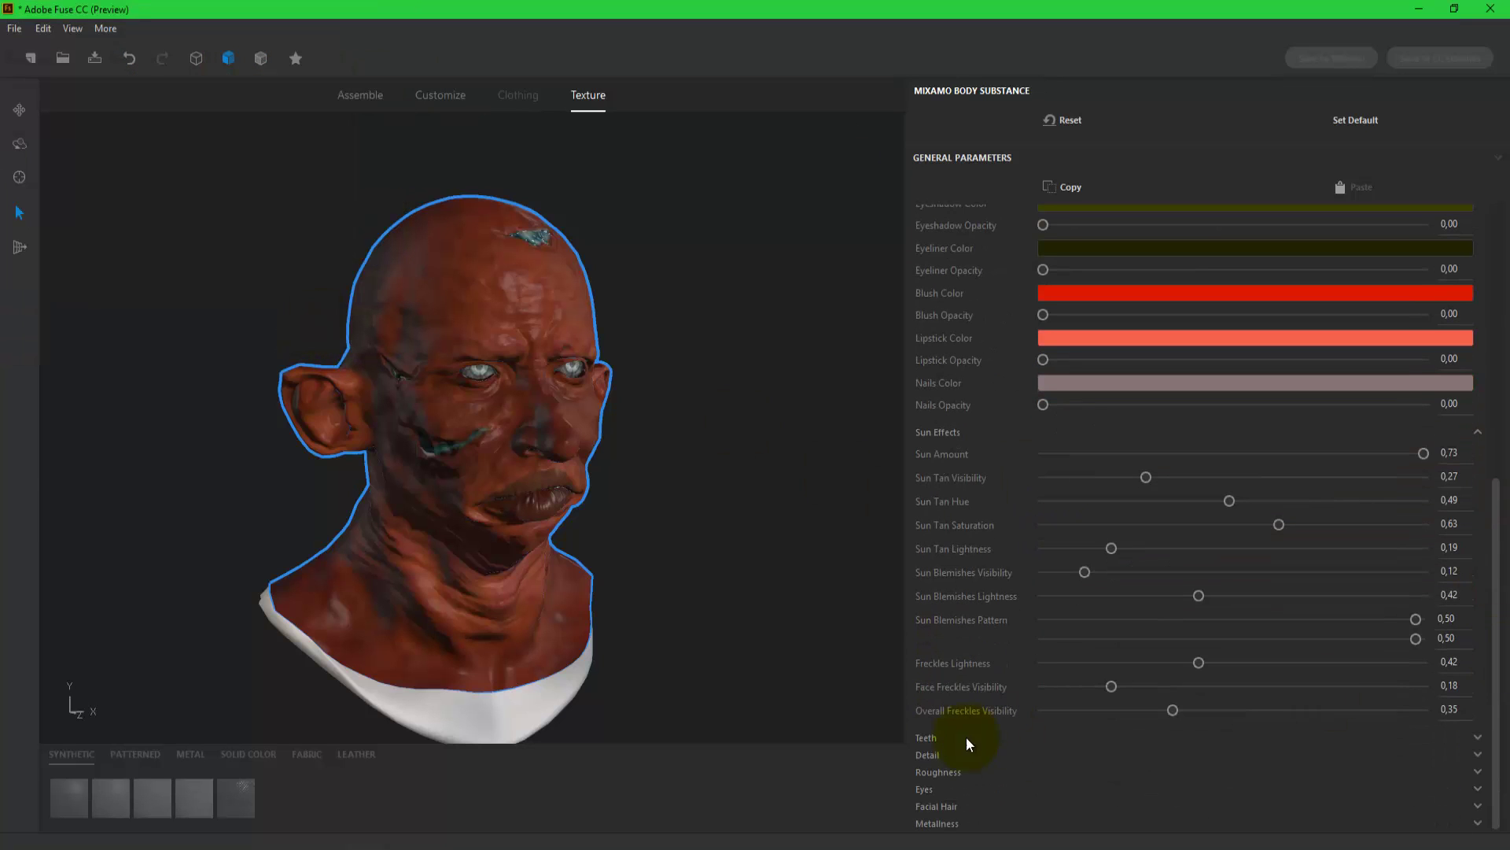
left_click(928, 755)
left_click(925, 789)
scroll(1209, 414, "down", 5)
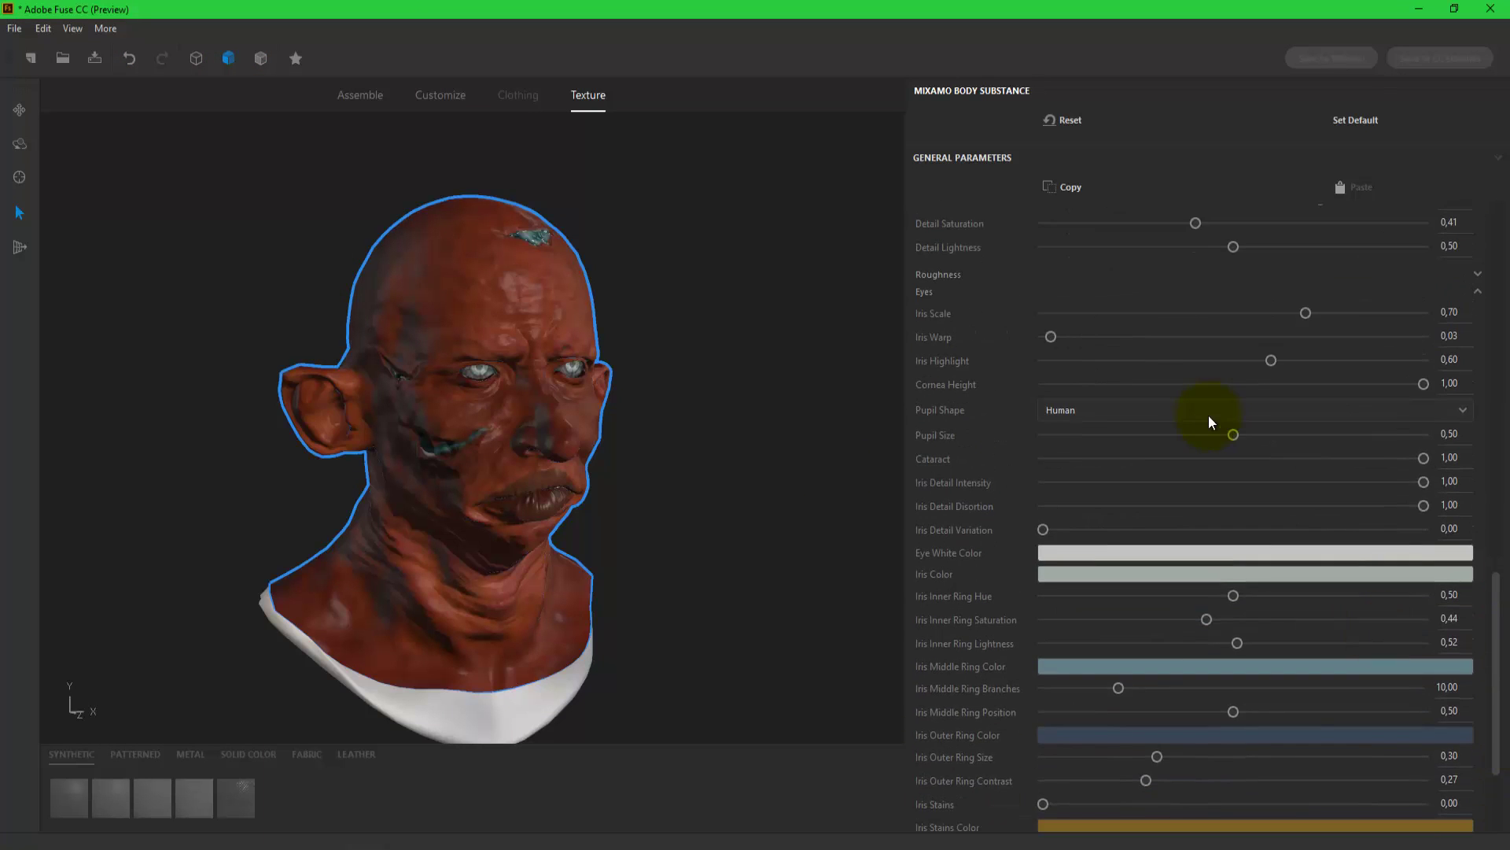
left_click(1209, 416)
left_click(1059, 442)
Make the eye whites yellow, the iris red, and the inner ring hue 0,66.
left_click(1235, 553)
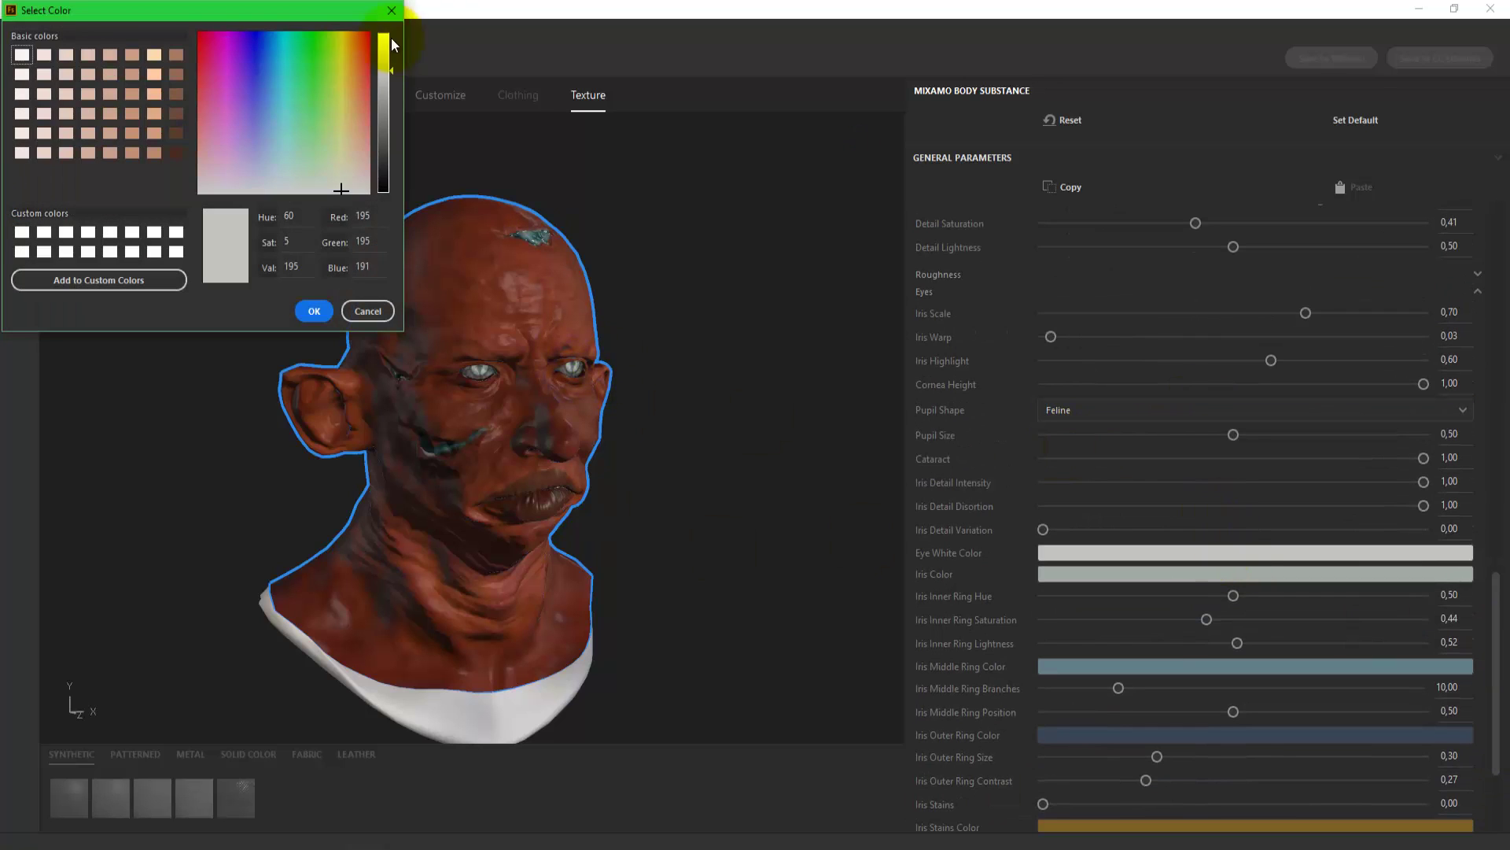
left_click(394, 44)
left_click(314, 311)
left_click(1101, 573)
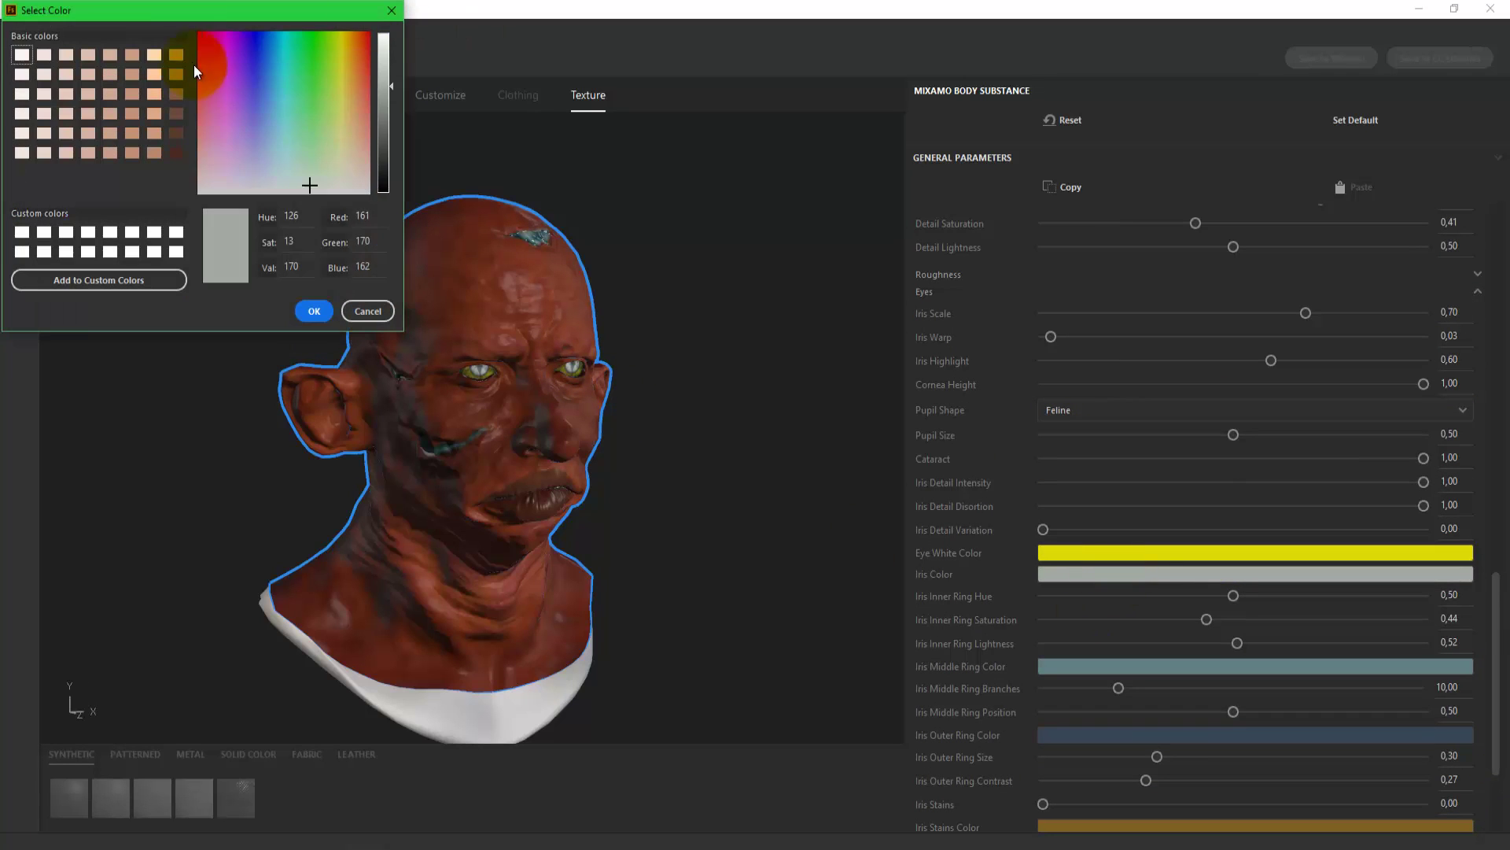
left_click(202, 40)
left_click_drag(385, 89, 386, 36)
left_click(314, 311)
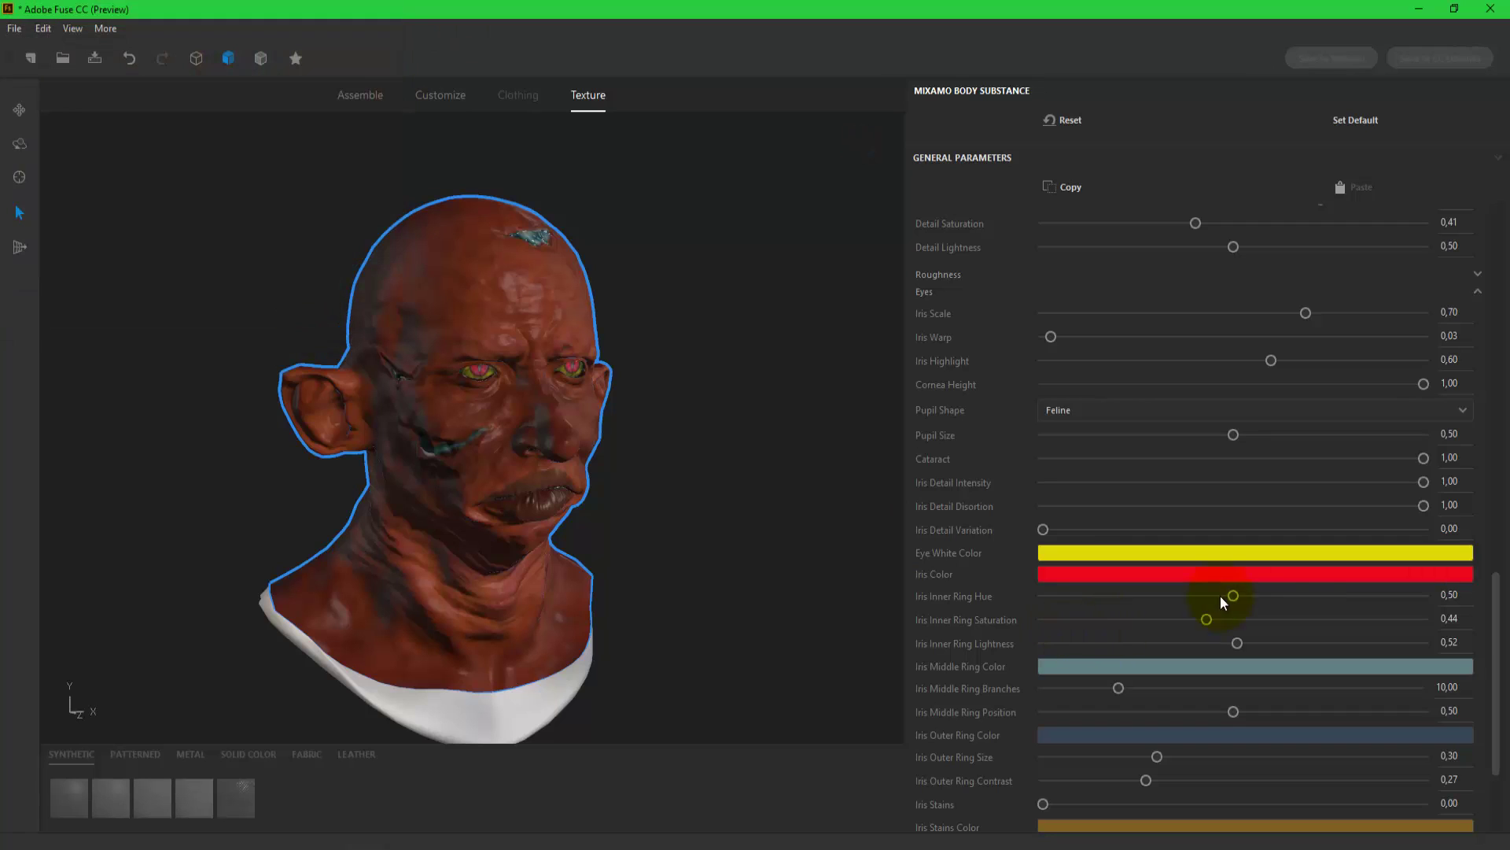
left_click_drag(1223, 602, 1298, 600)
Colour the iris middle and outer rings yellow.
left_click(1337, 666)
left_click(342, 35)
mouse_move(389, 98)
left_mouse_down()
mouse_move(396, 116)
mouse_move(392, 39)
left_mouse_up()
left_click(314, 311)
left_click(1125, 735)
left_click(345, 37)
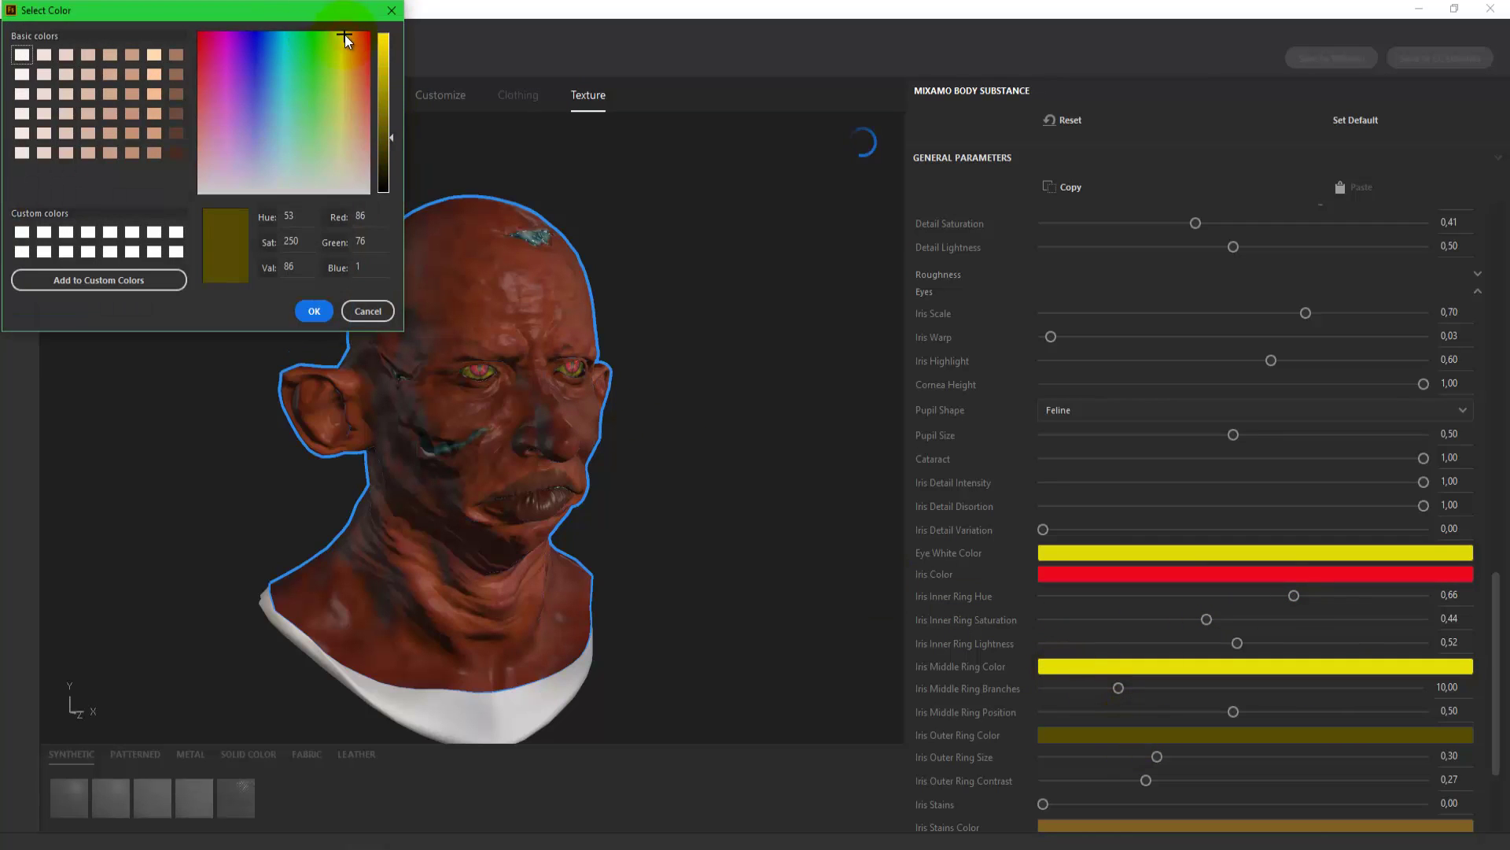
left_click_drag(391, 137, 391, 37)
left_click(314, 310)
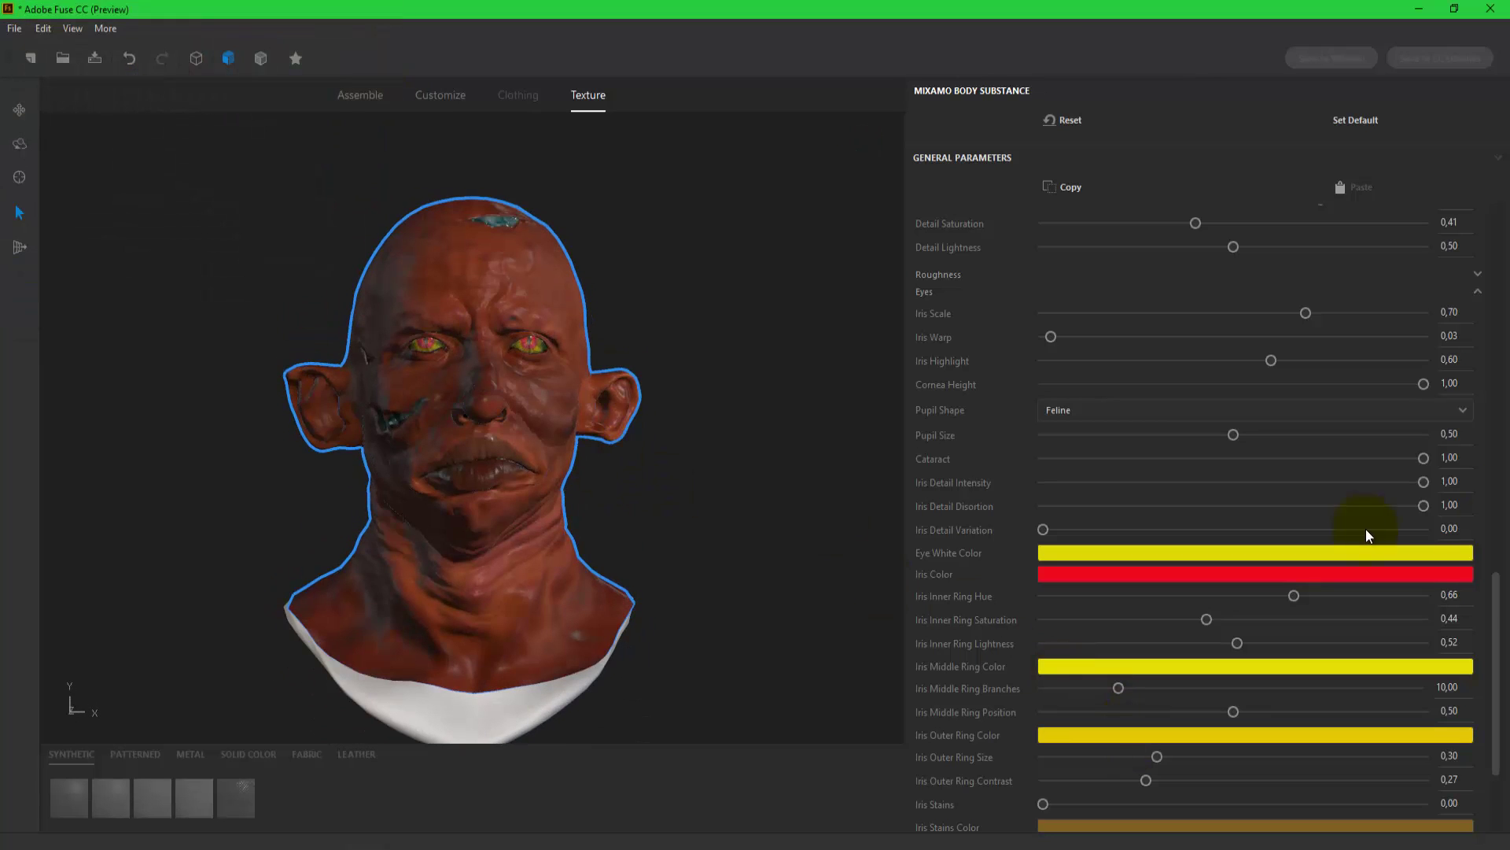
Give the head Toon Male Hair 4 and Mustache 1, then leave texturing.
left_click_drag(1497, 629, 1501, 694)
left_click(1079, 587)
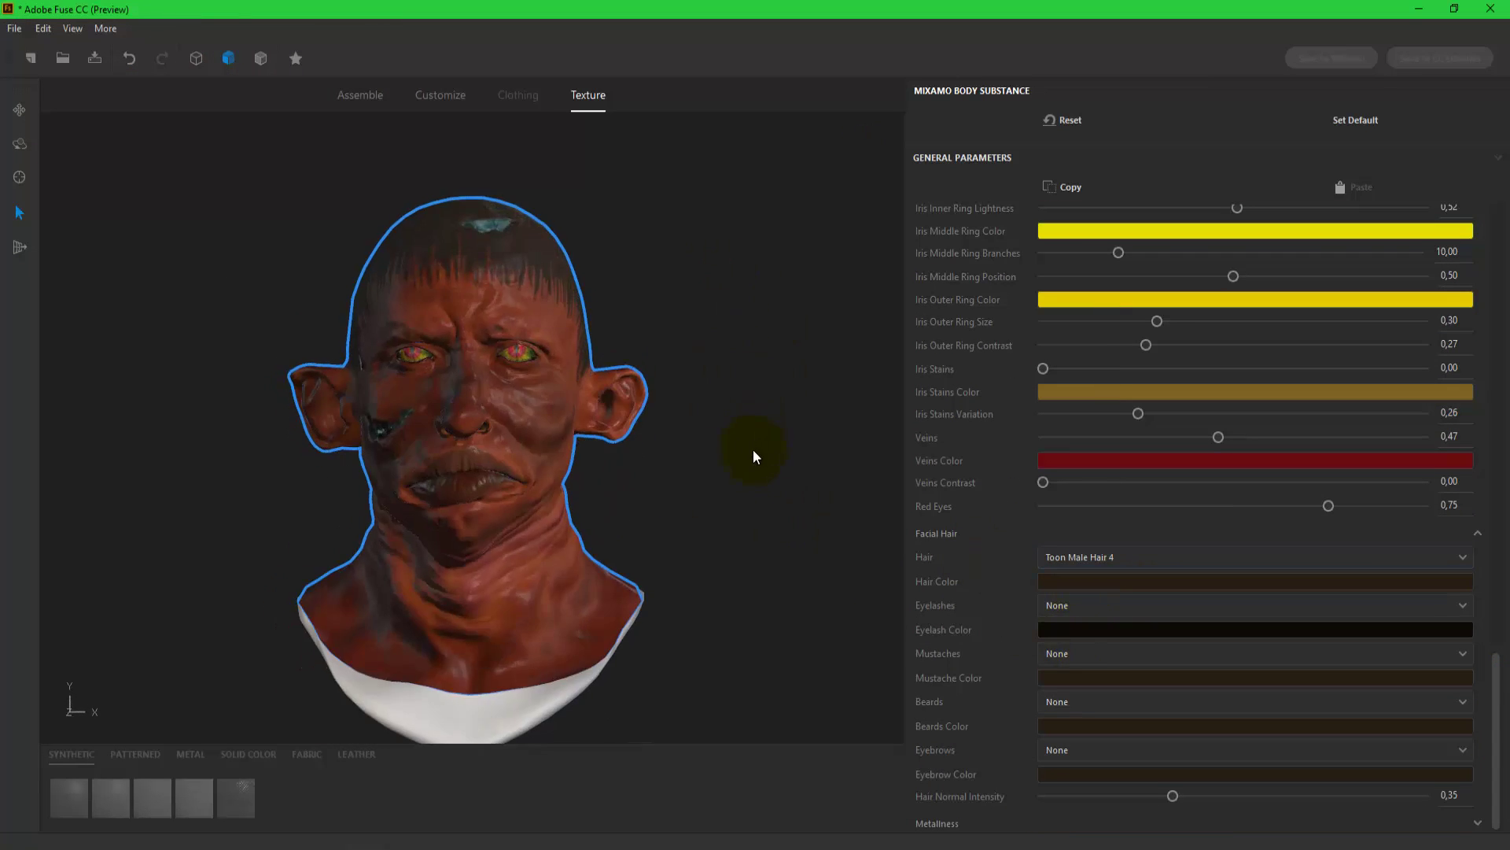
left_click_drag(791, 527, 865, 472)
left_click(1463, 557)
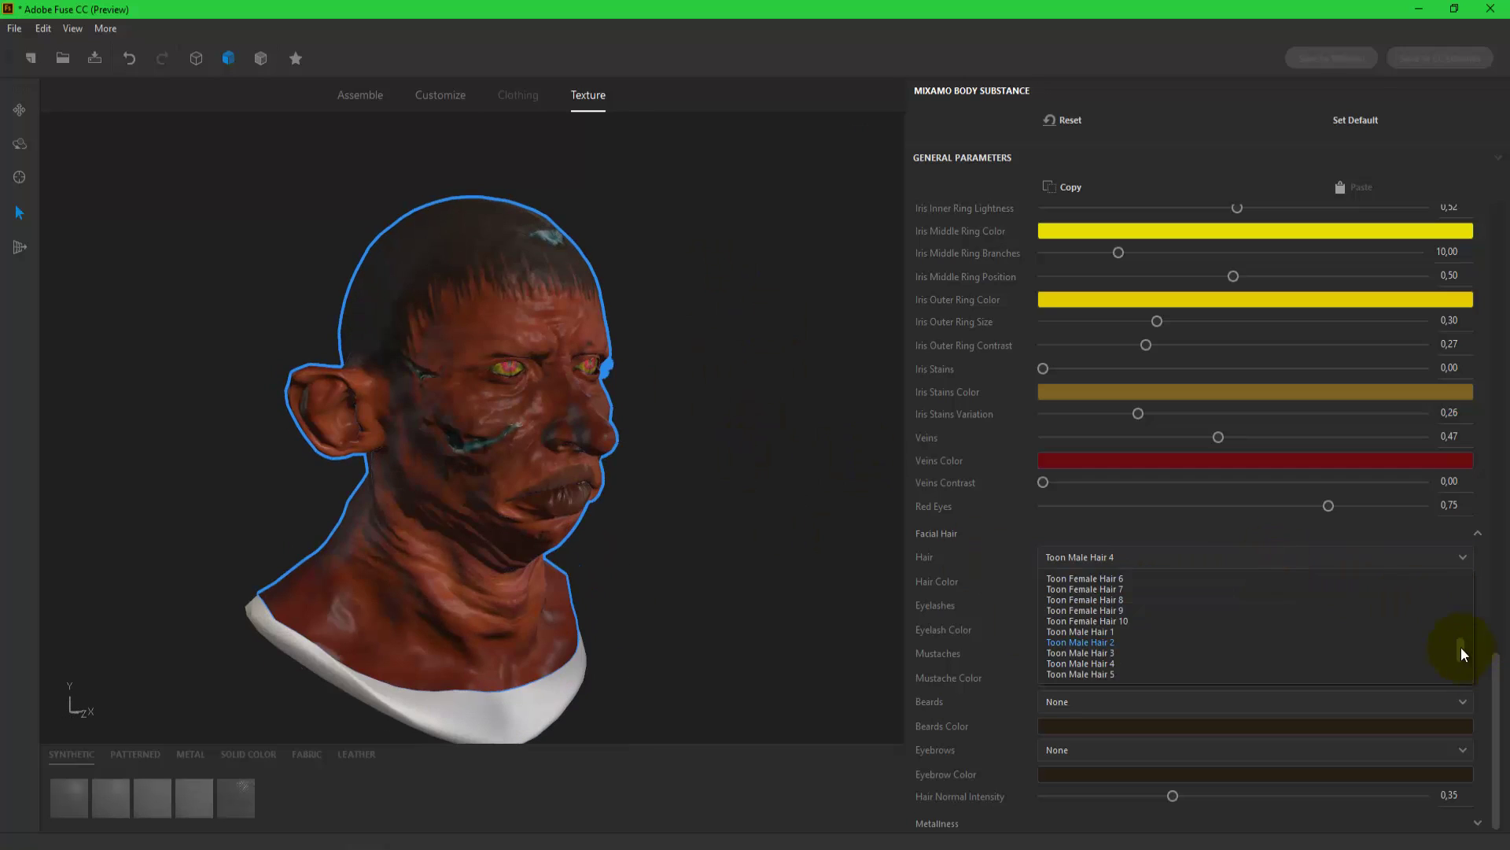
left_click(780, 576)
left_click(567, 228)
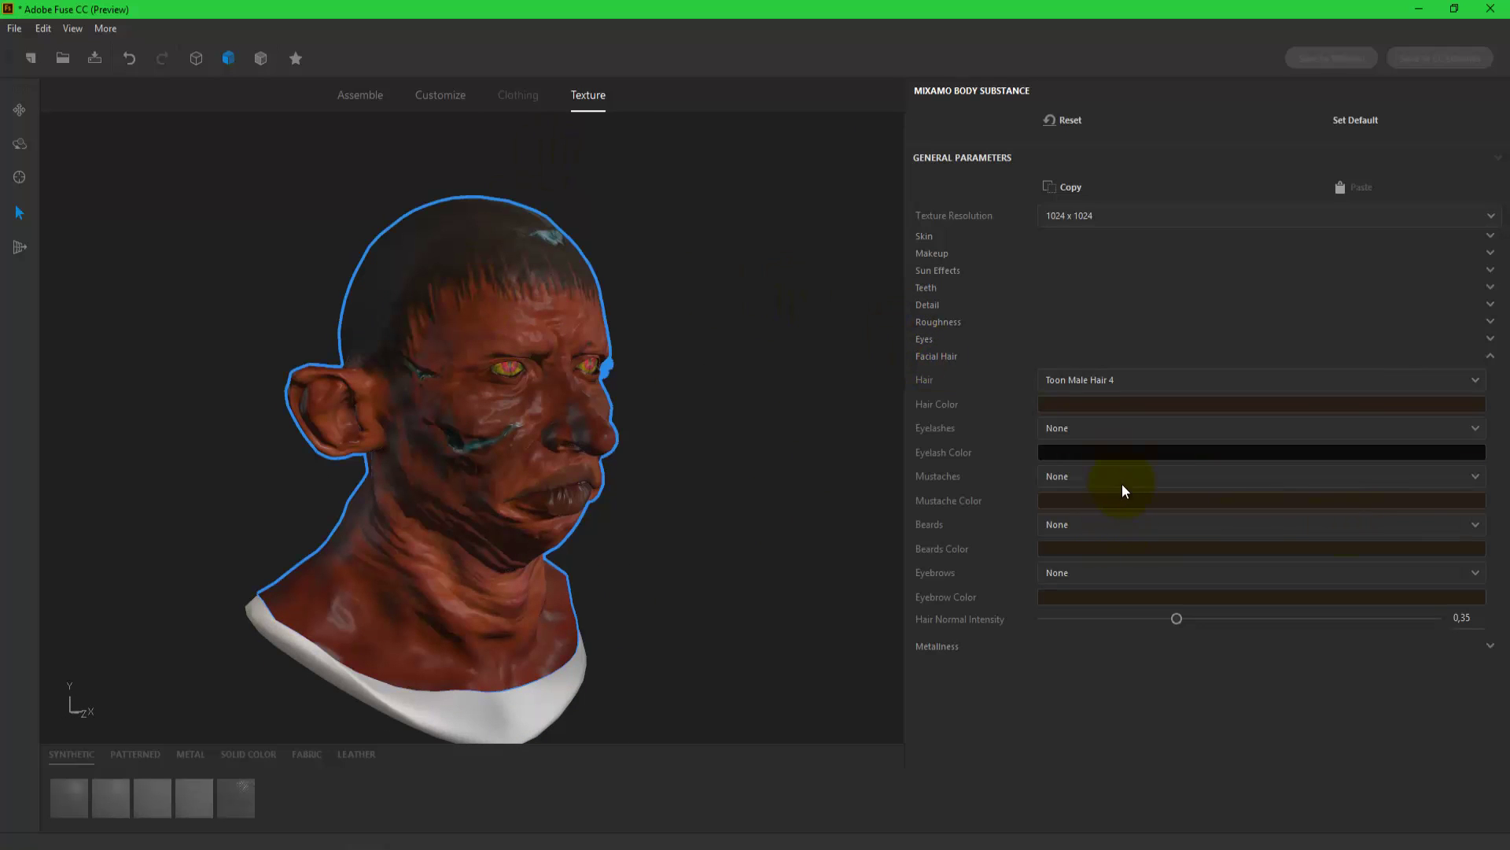
left_click(1121, 483)
left_click(1130, 508)
mouse_move(678, 549)
left_mouse_down()
mouse_move(593, 550)
mouse_move(731, 484)
mouse_move(670, 504)
left_mouse_up()
left_click(435, 99)
Swap the torso to Male Fit Zombie A after briefly trying Male Brute A.
left_click(362, 93)
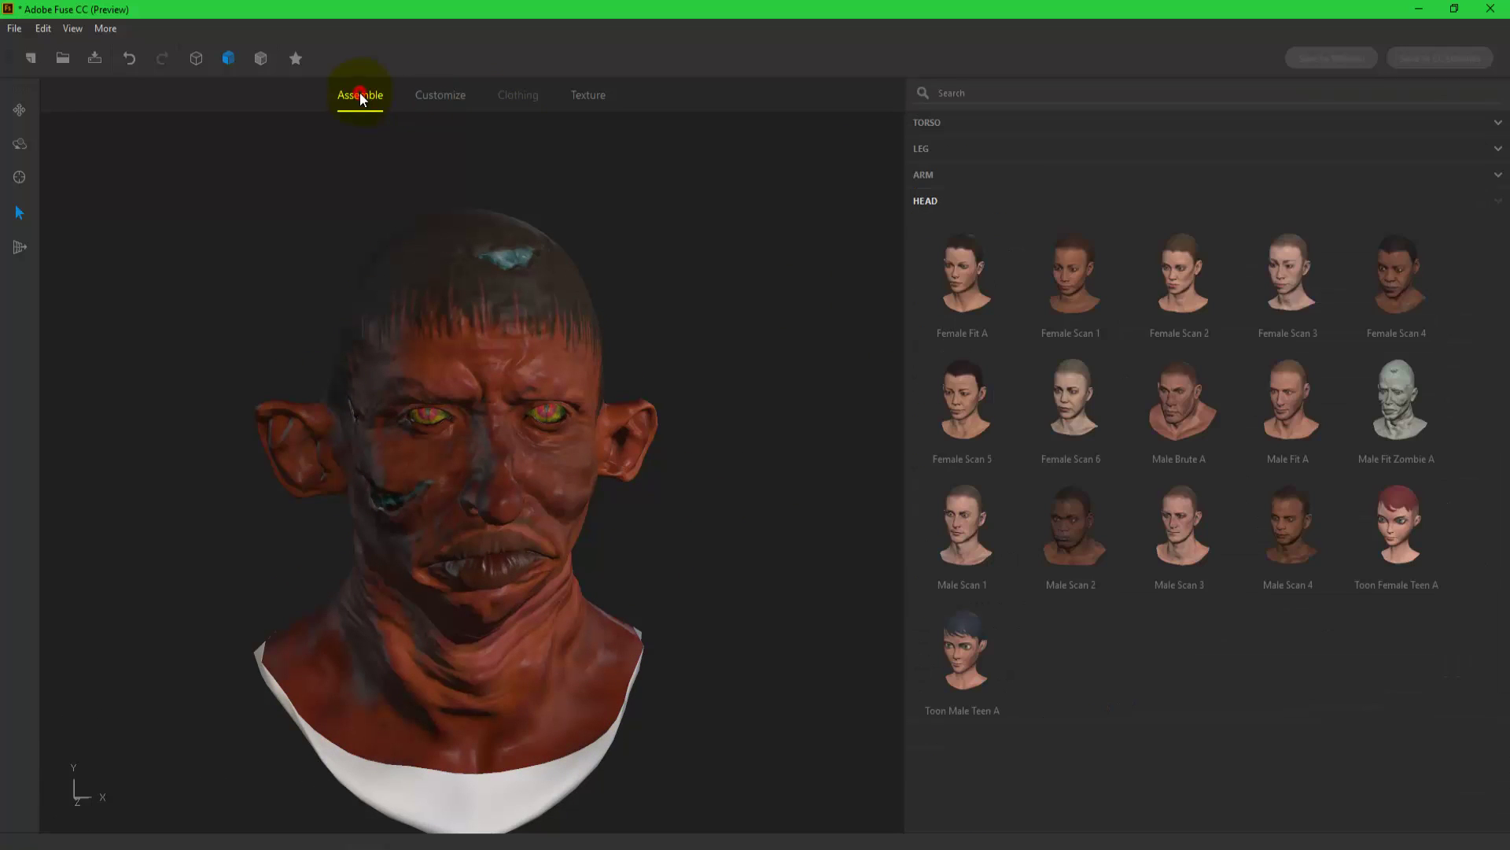
left_click(938, 125)
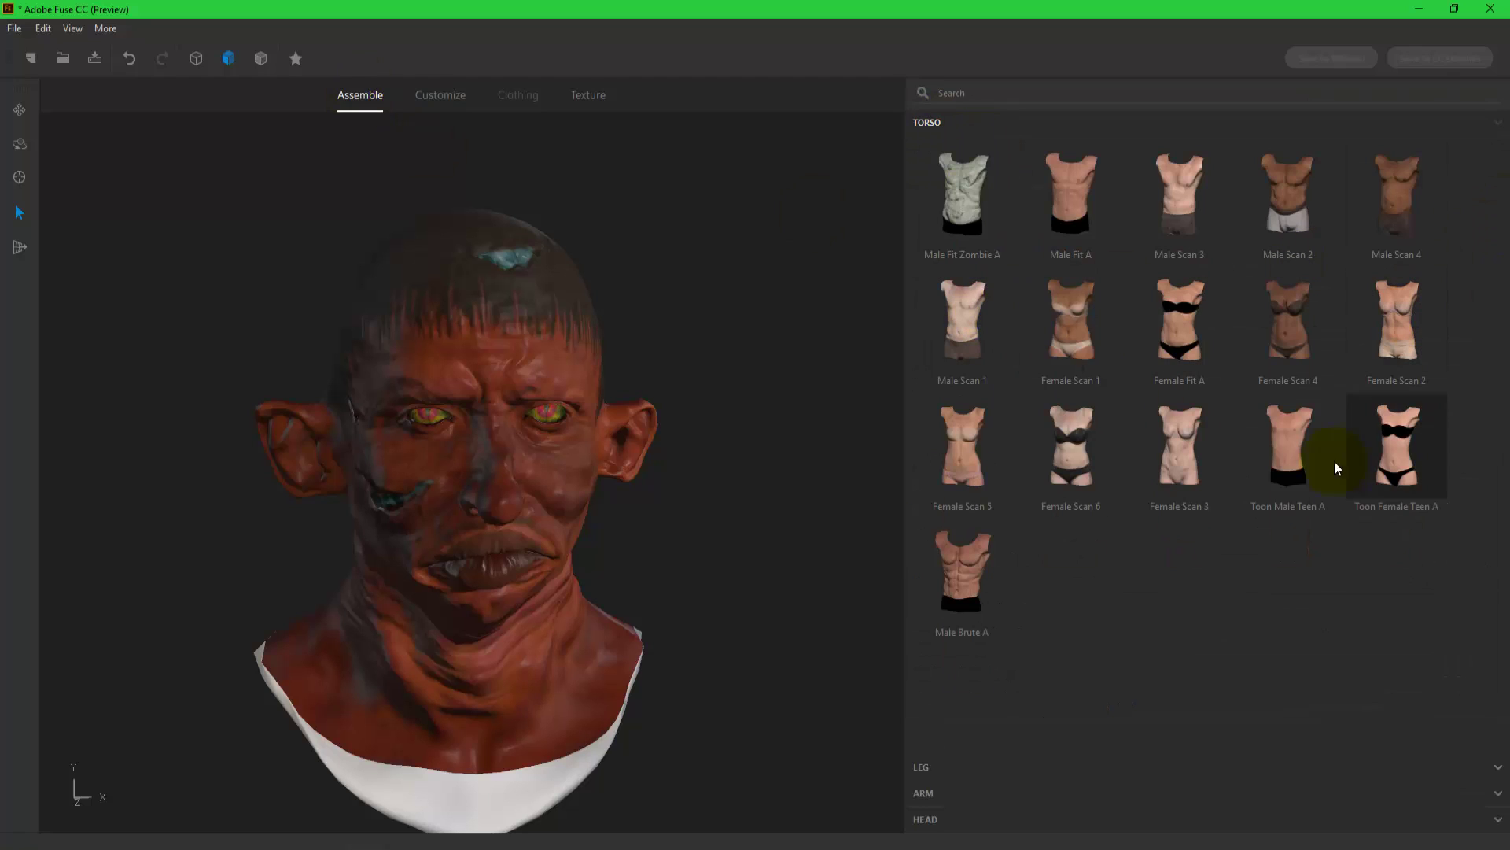
left_click(972, 574)
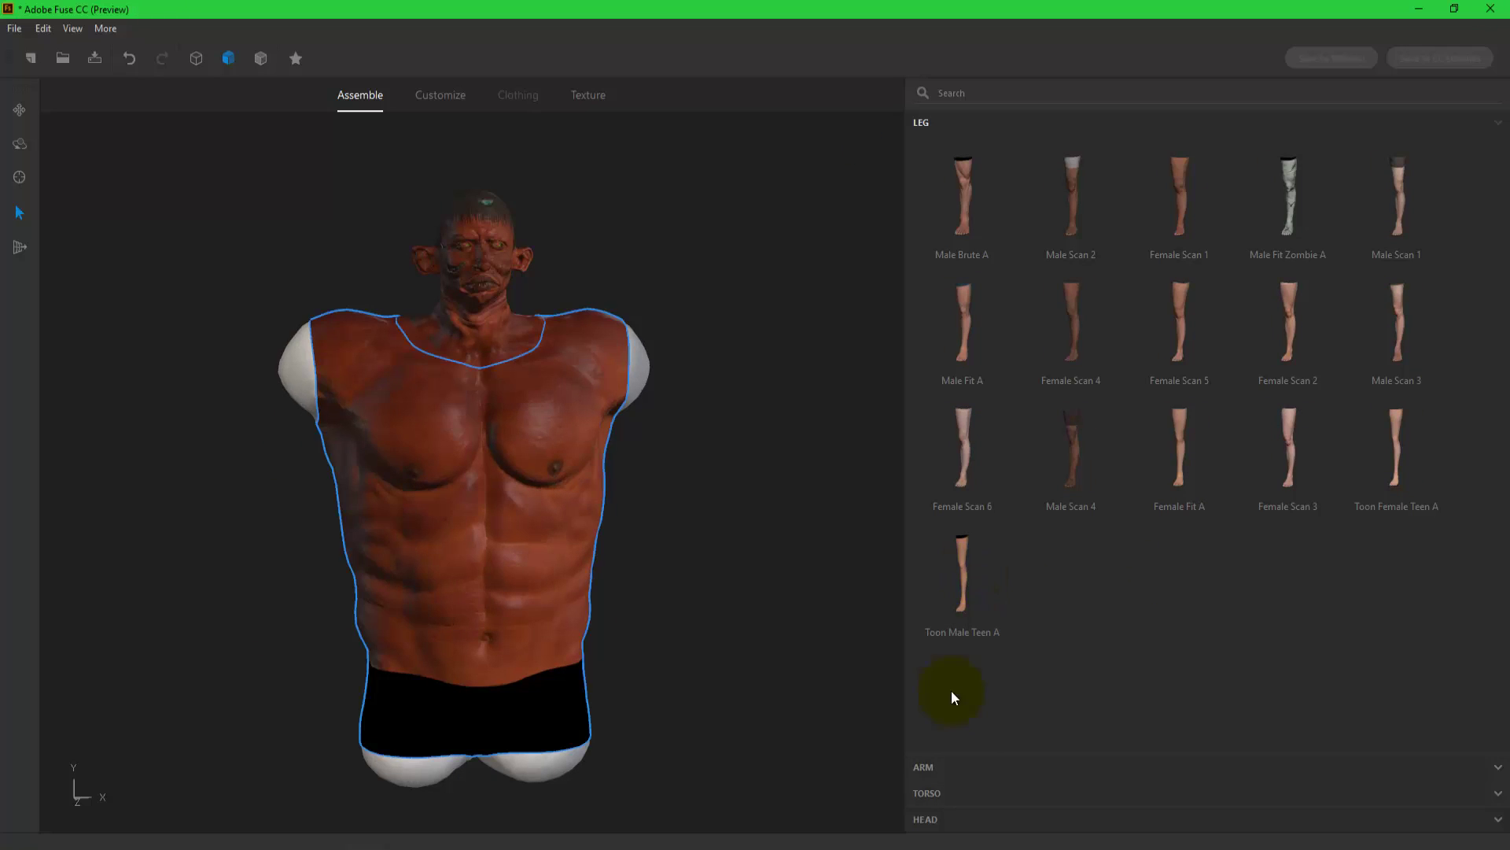
left_click(927, 792)
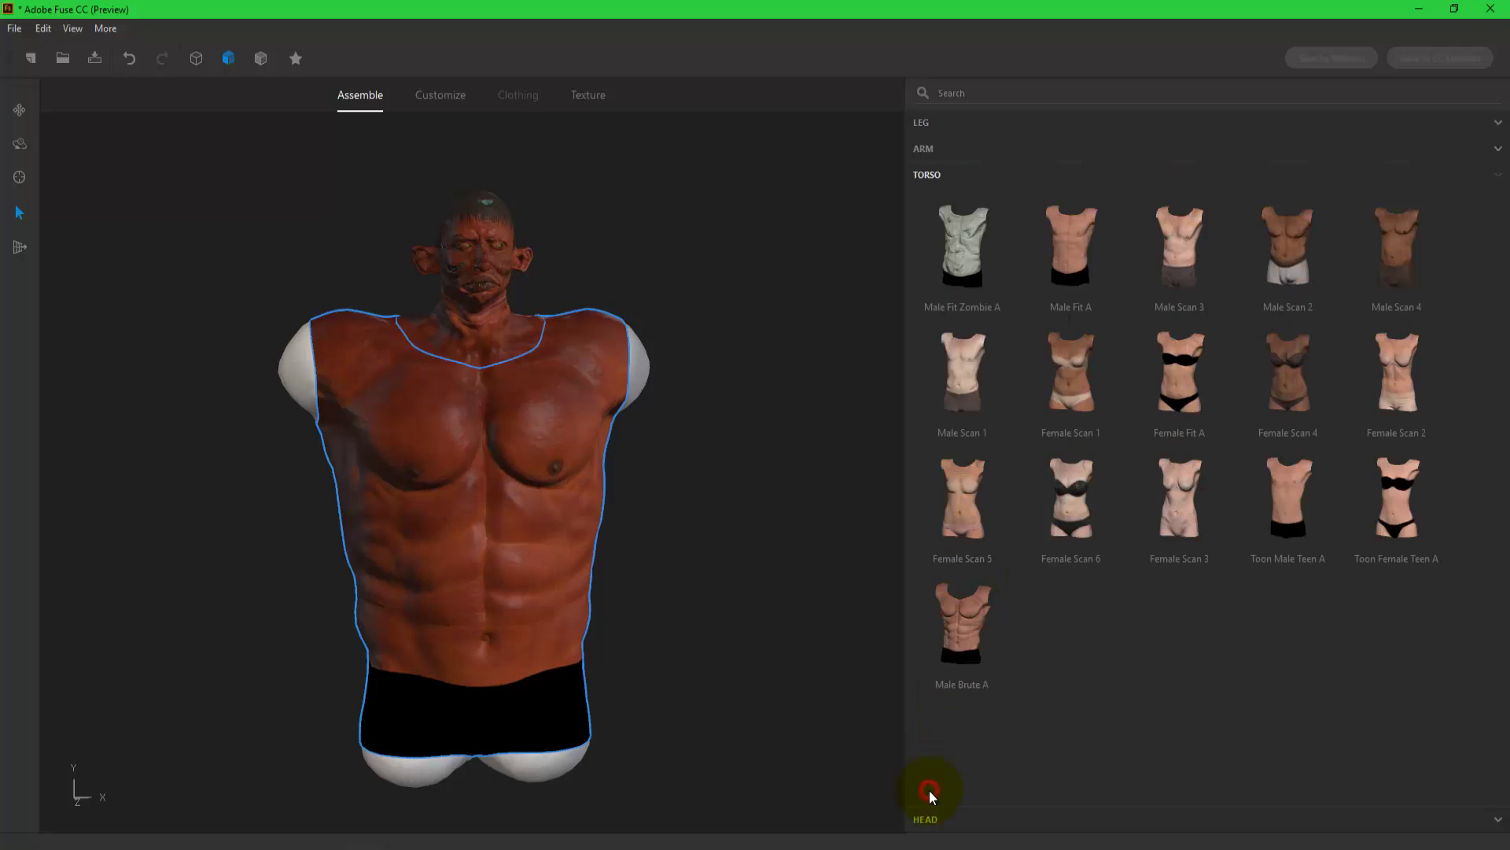
left_click(953, 273)
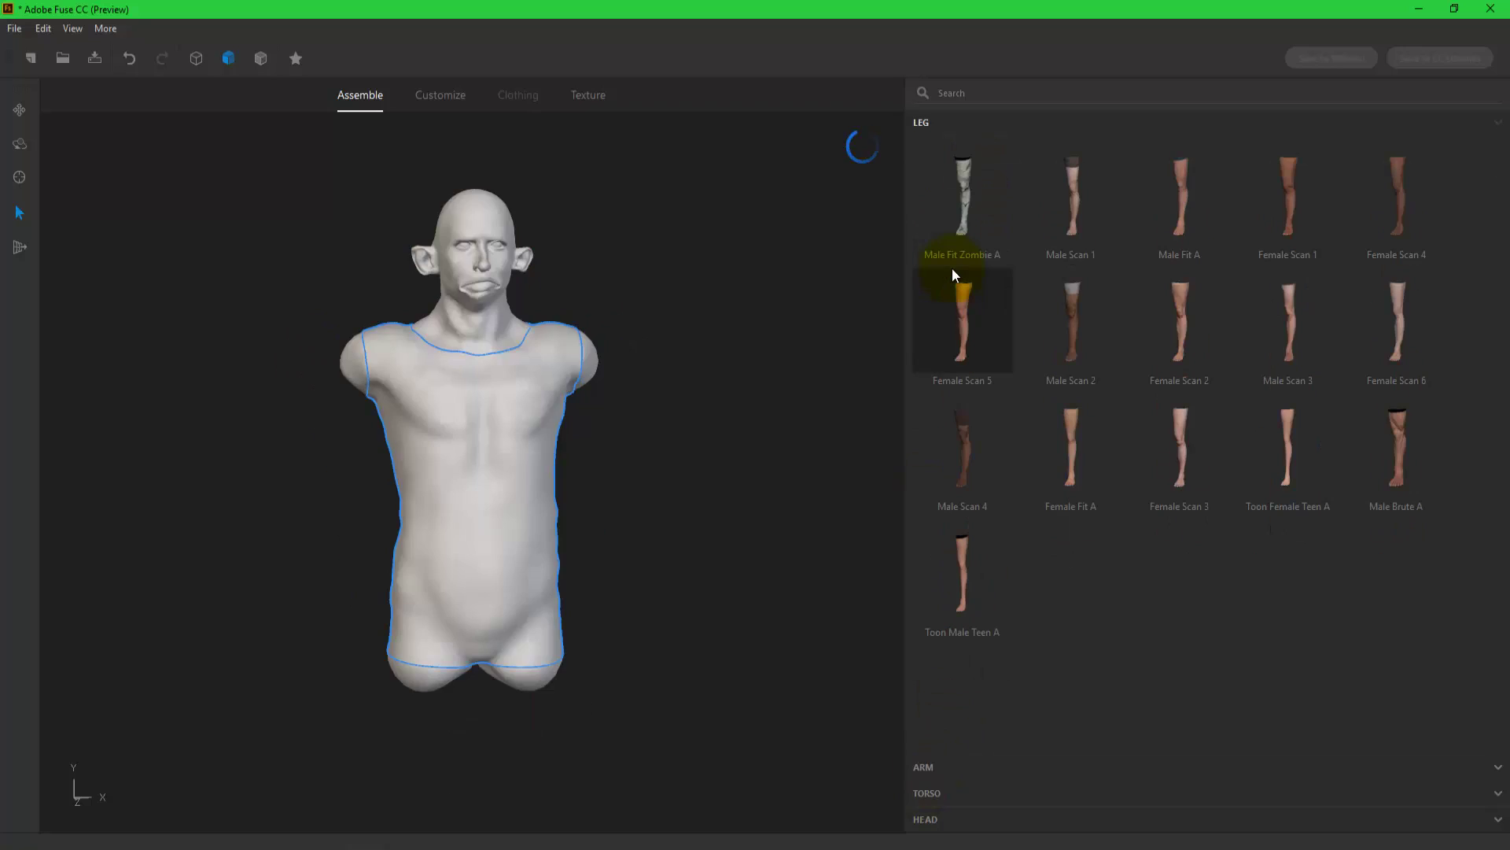
Set Bicep Big 63, Pecs Down/Up 100, Clavicles Down/Up 87 and Narrow/Wide 96.
left_click(439, 96)
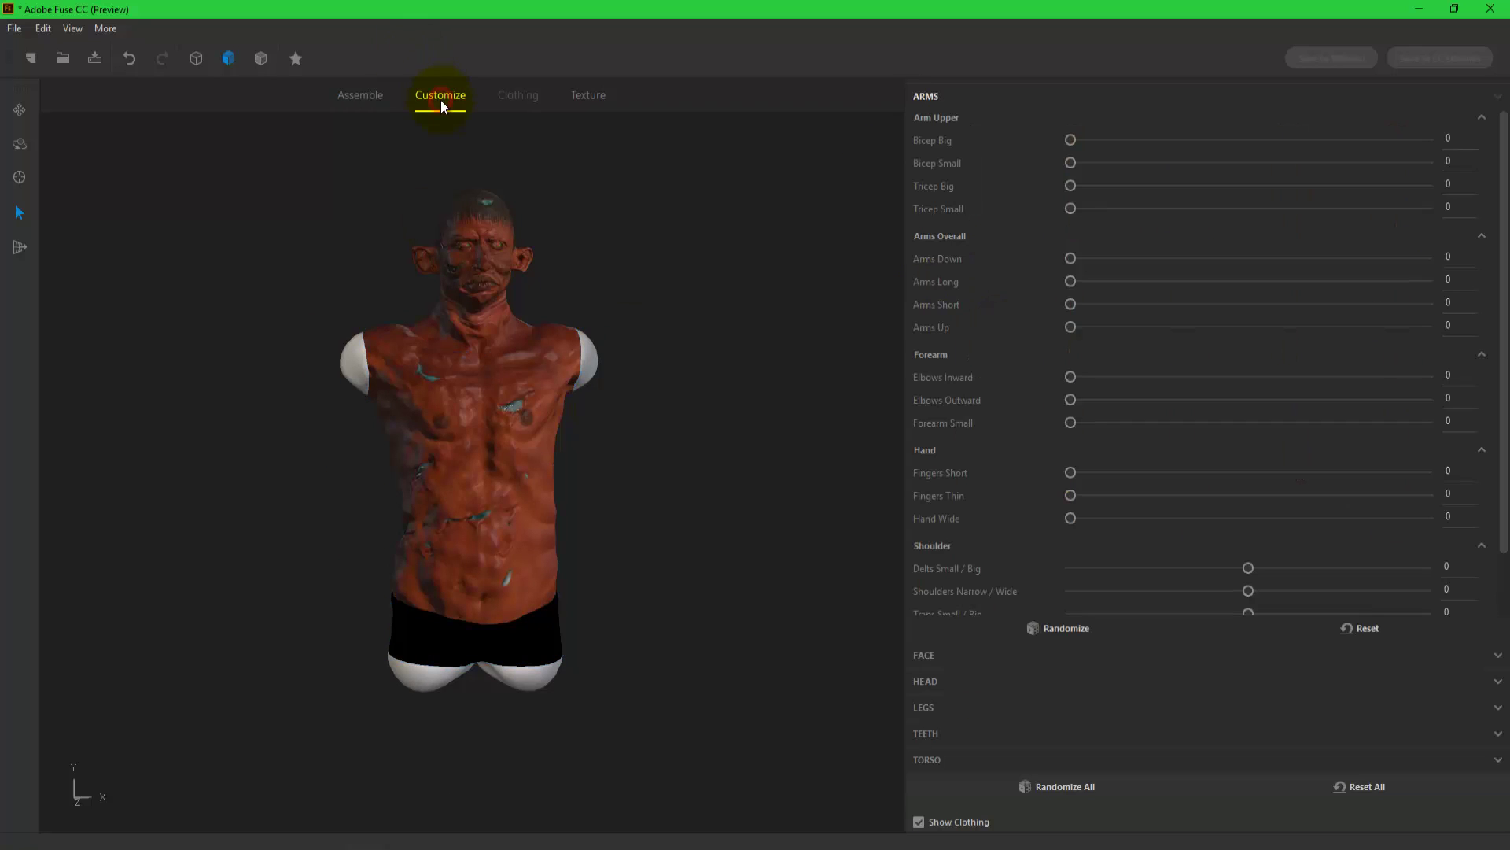
left_click_drag(1072, 138, 1300, 157)
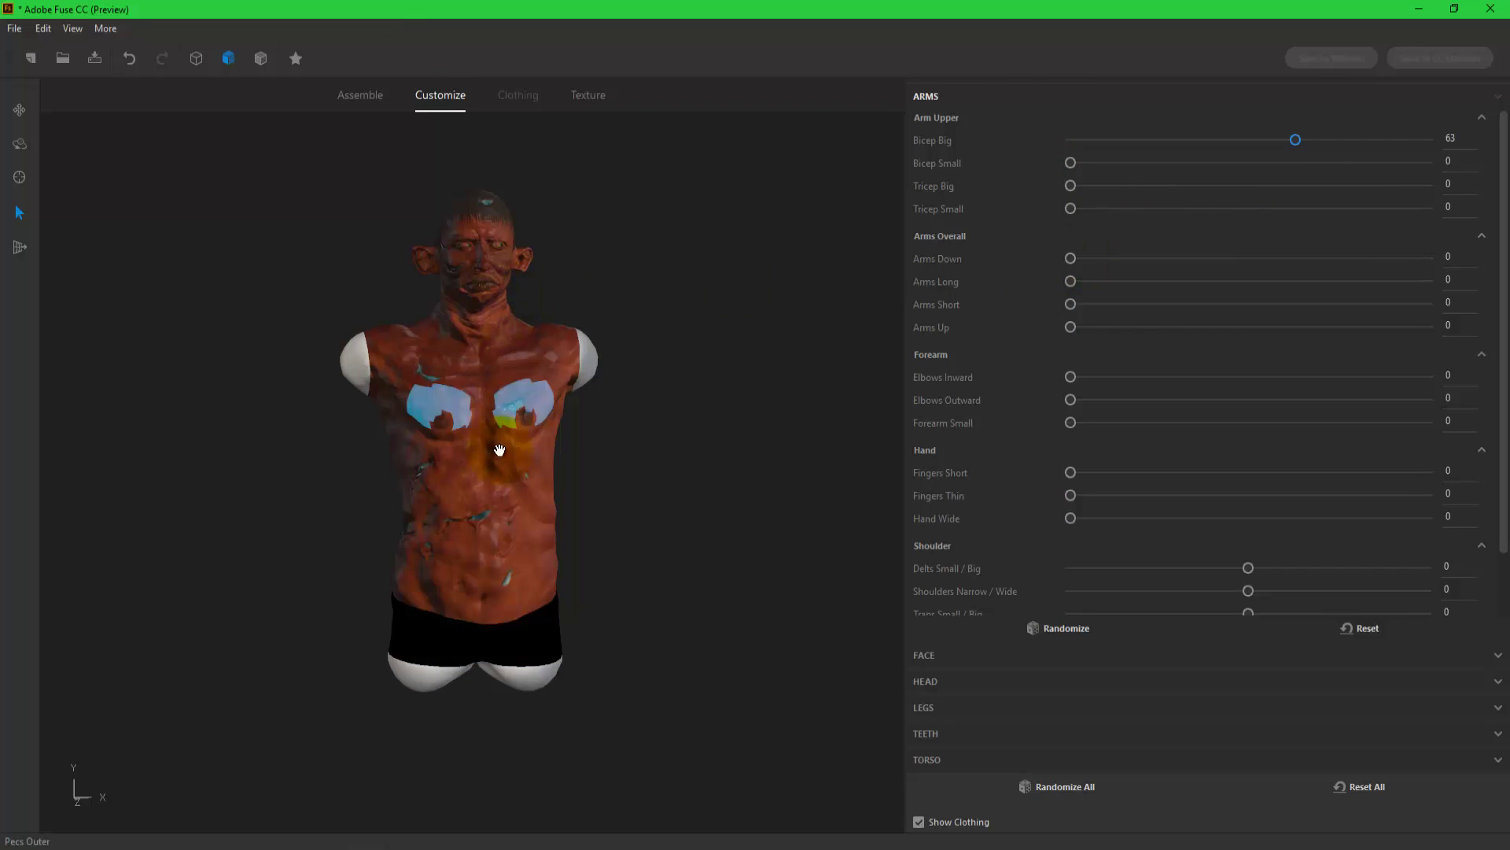
left_click(513, 411)
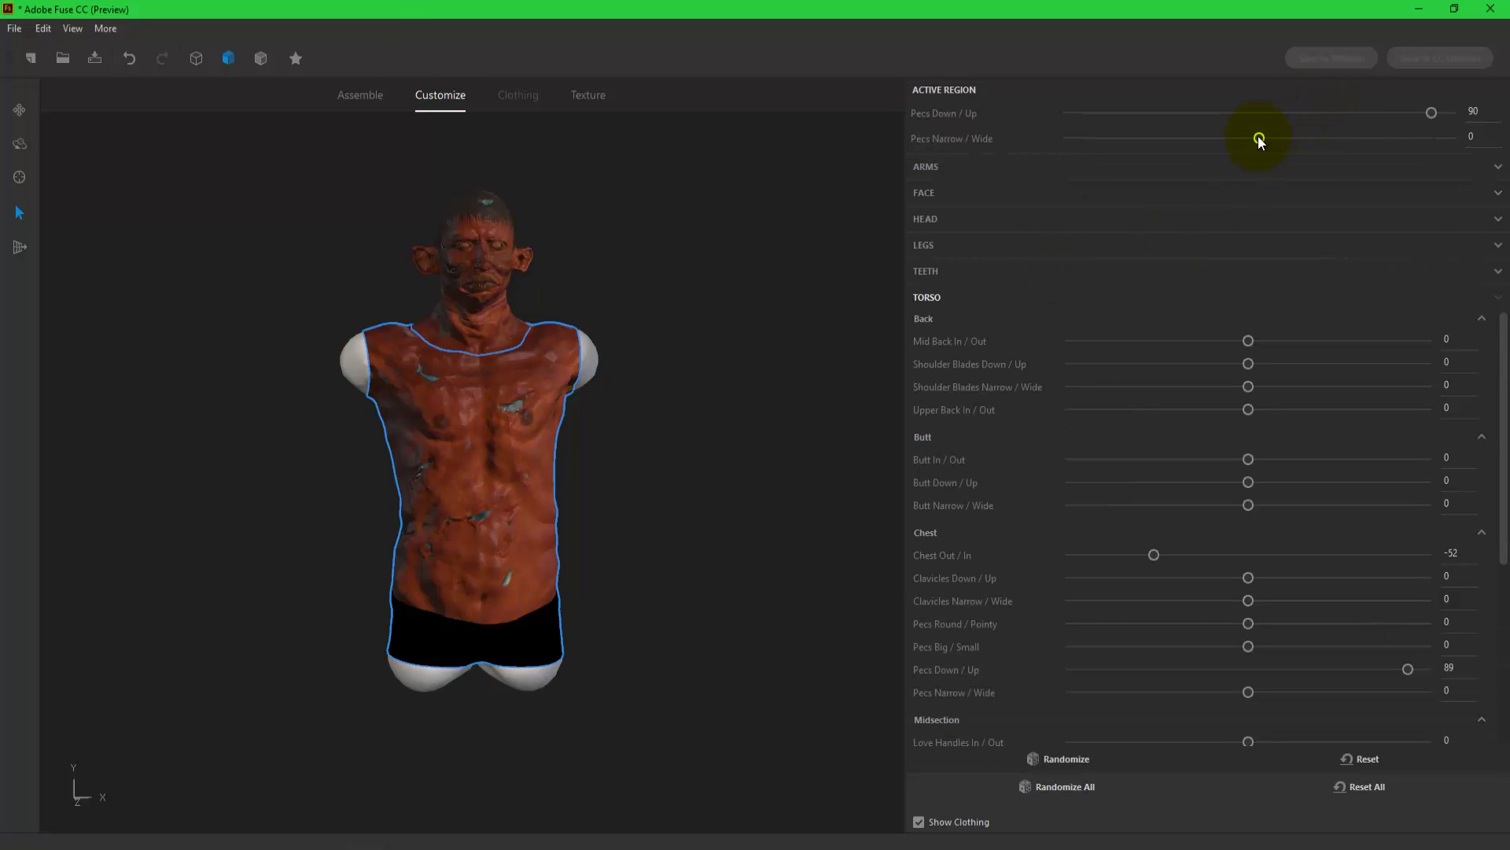
mouse_move(1431, 112)
left_mouse_down()
mouse_move(1253, 122)
mouse_move(1471, 114)
left_mouse_up()
left_click(466, 364)
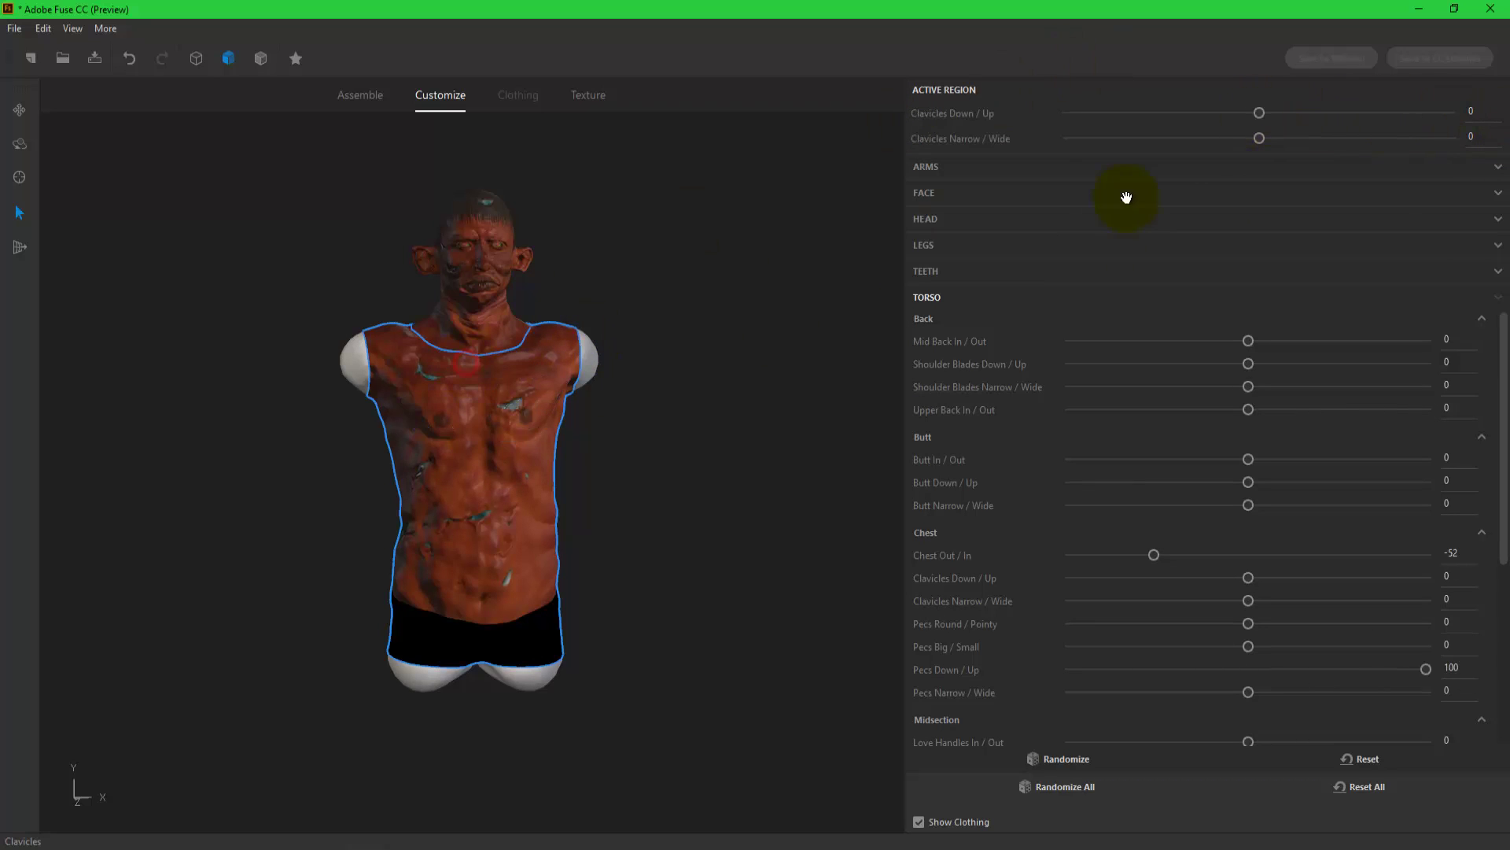
left_click_drag(1259, 112, 1426, 113)
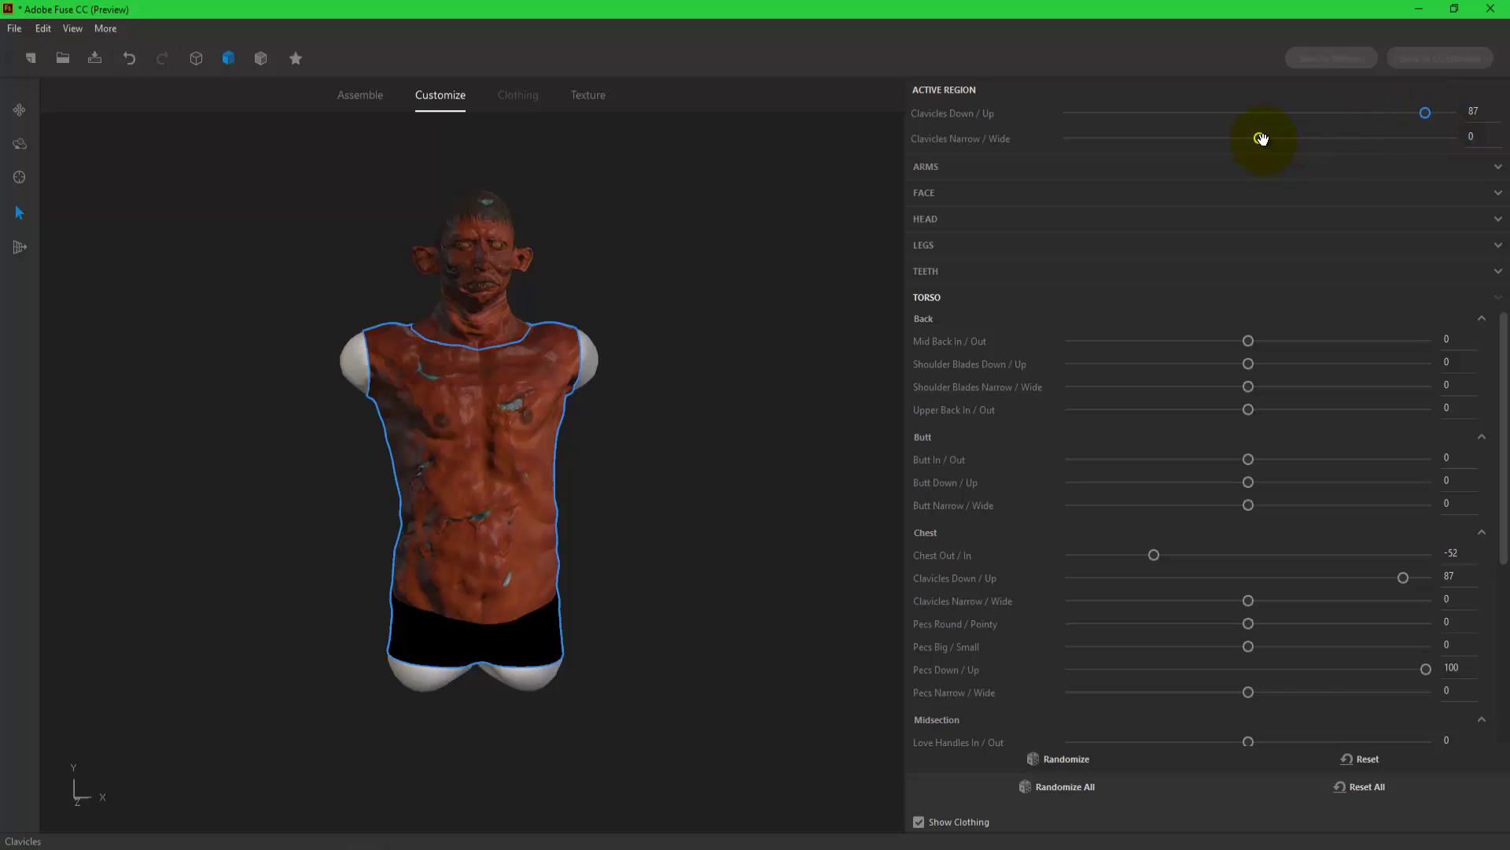
left_click_drag(1262, 139, 1447, 137)
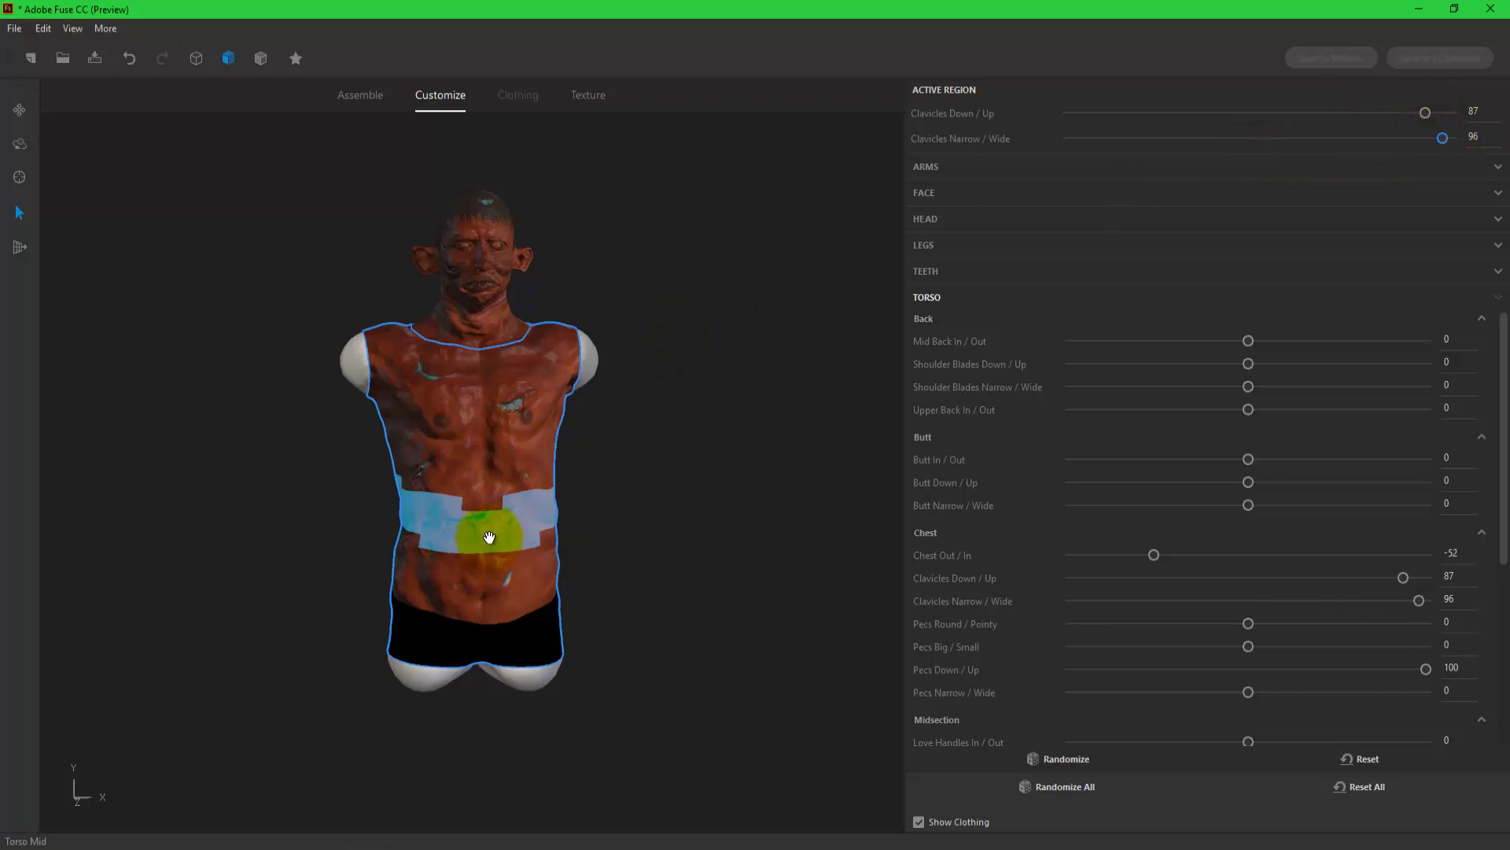
mouse_move(653, 565)
left_mouse_down()
mouse_move(748, 572)
mouse_move(313, 555)
mouse_move(313, 494)
mouse_move(431, 572)
mouse_move(770, 627)
mouse_move(734, 538)
mouse_move(644, 573)
left_mouse_up()
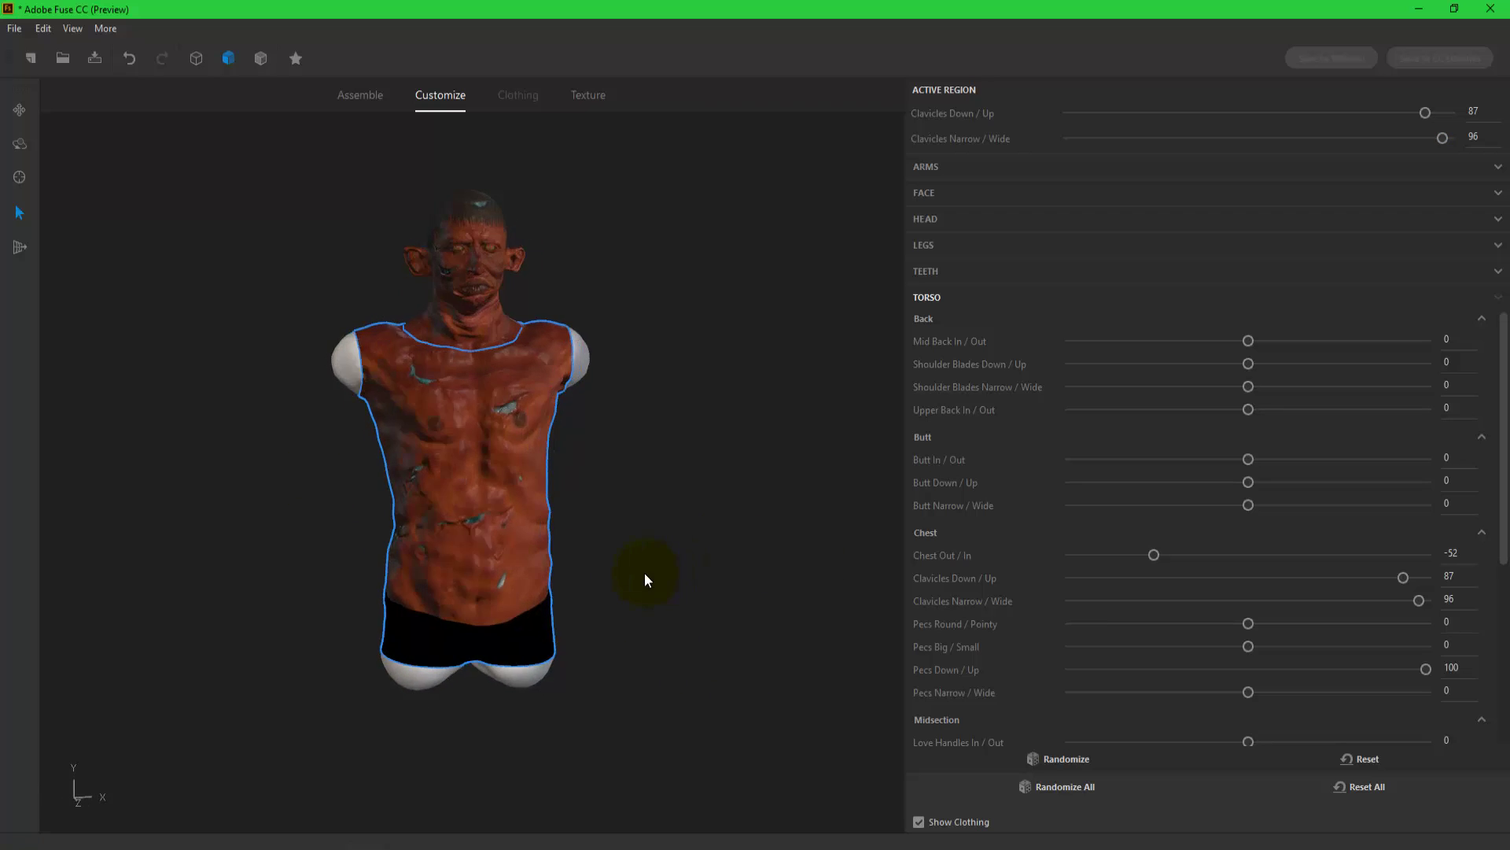
Attach Male Fit Zombie A legs and Male Fit Zombie A arms.
left_click(359, 95)
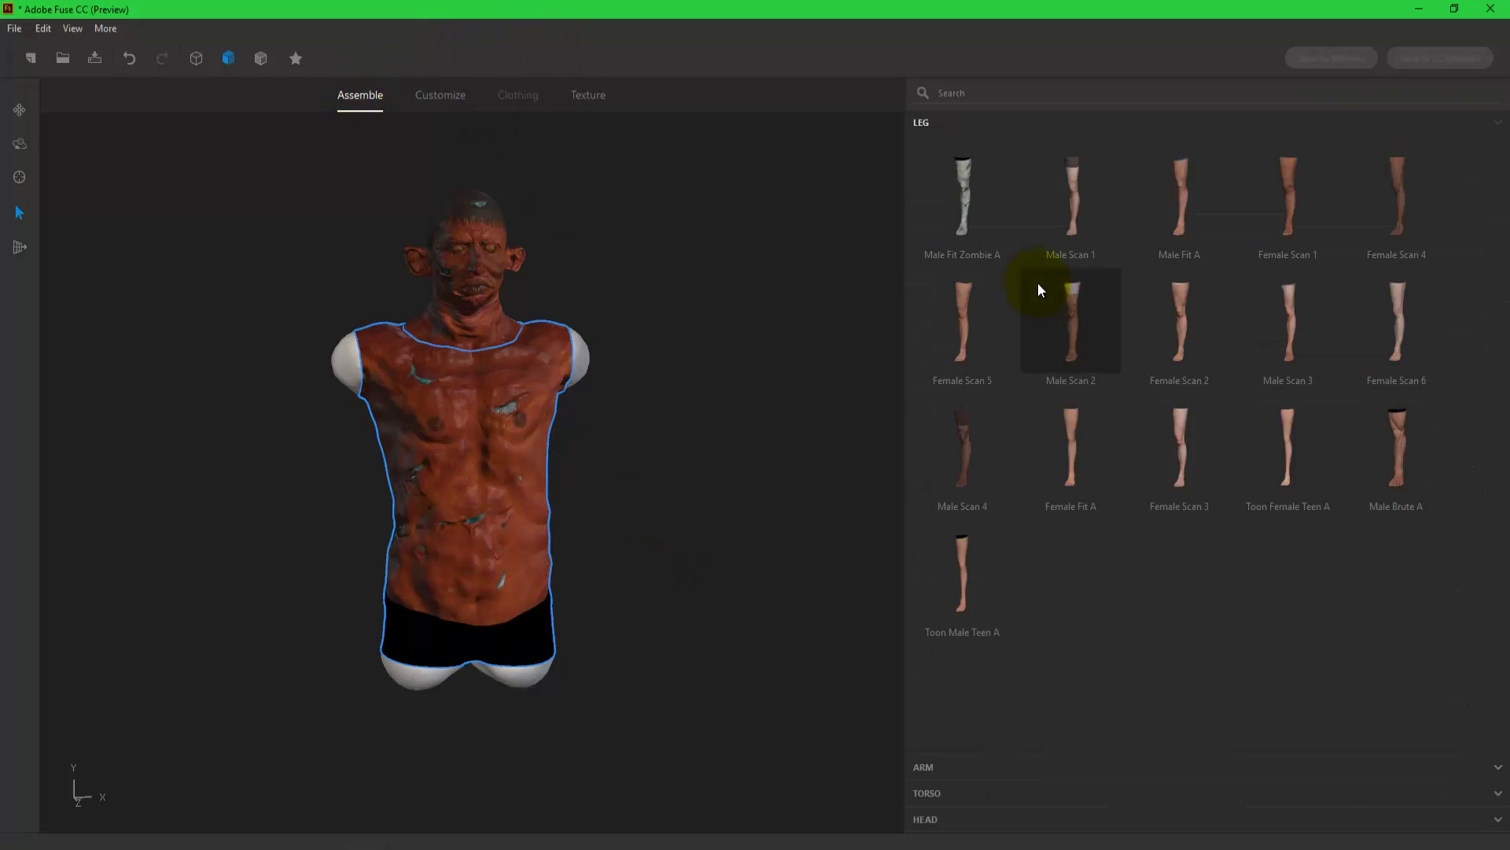
left_click(972, 167)
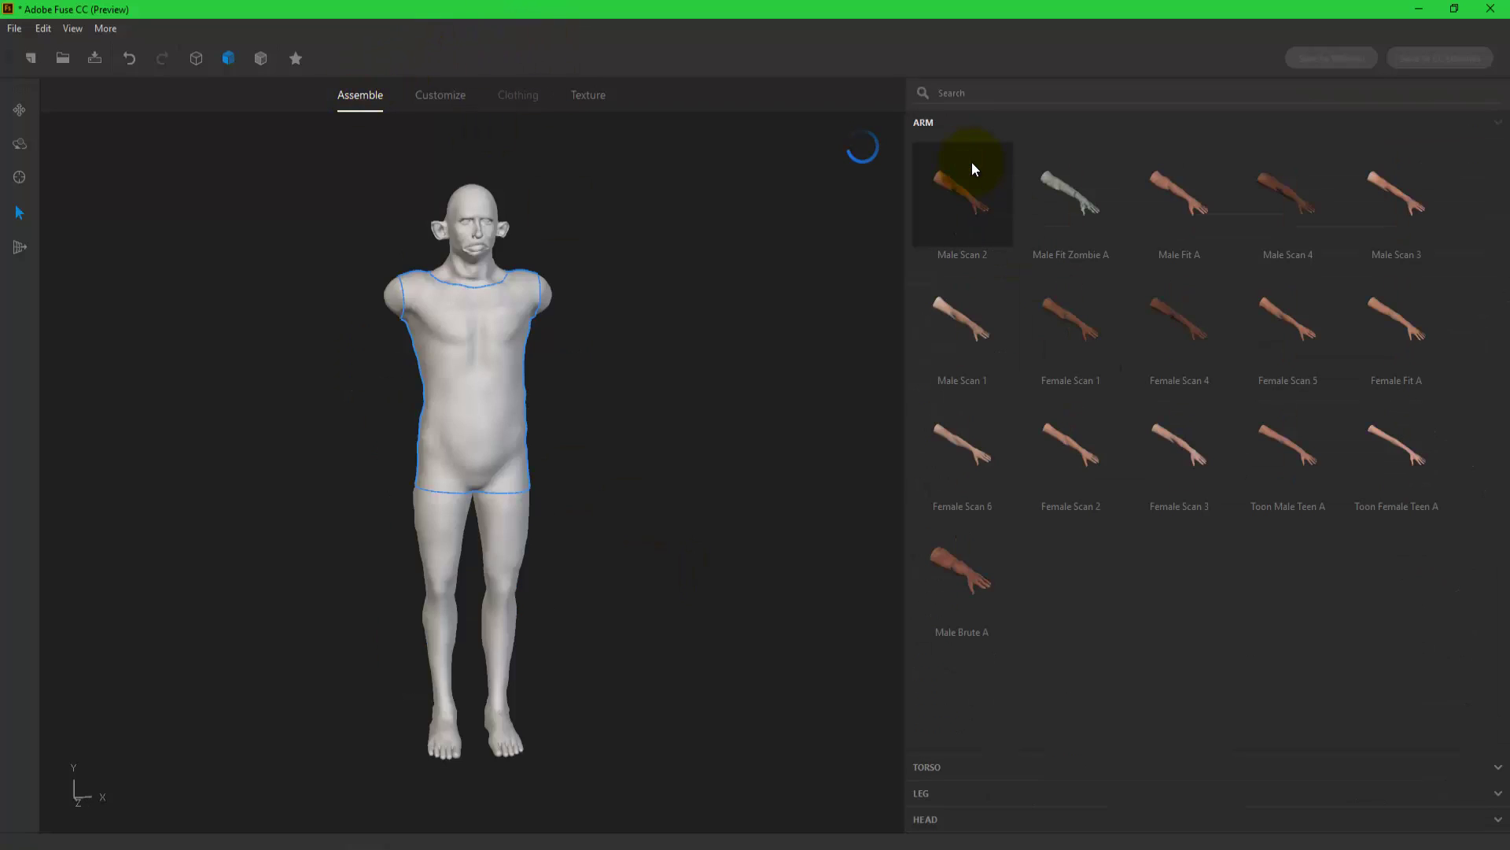
mouse_move(569, 631)
left_mouse_down()
mouse_move(787, 564)
mouse_move(790, 529)
mouse_move(563, 428)
mouse_move(536, 488)
mouse_move(576, 683)
left_mouse_up()
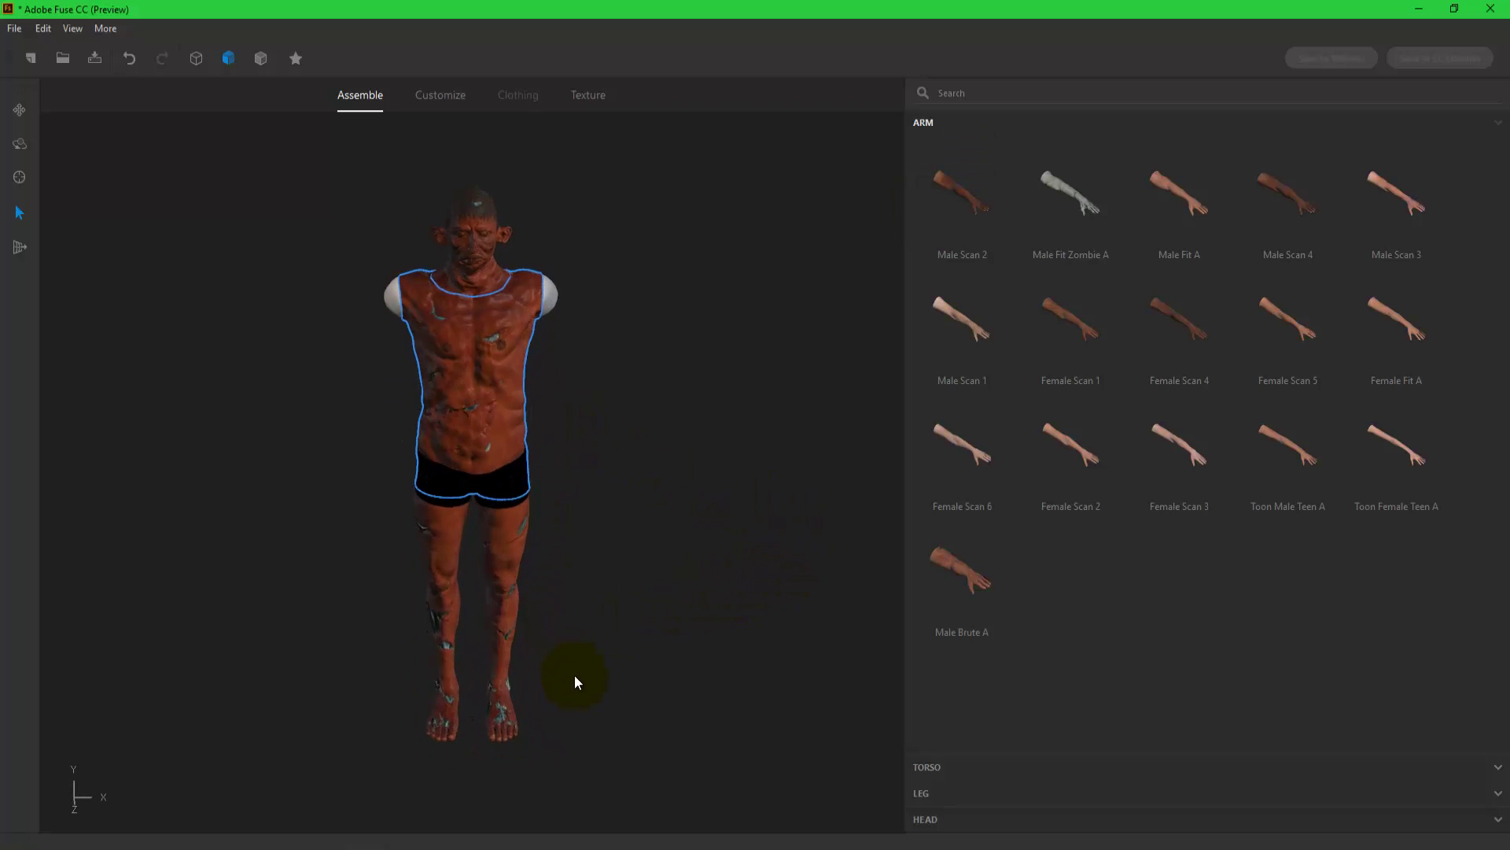
left_click(1044, 189)
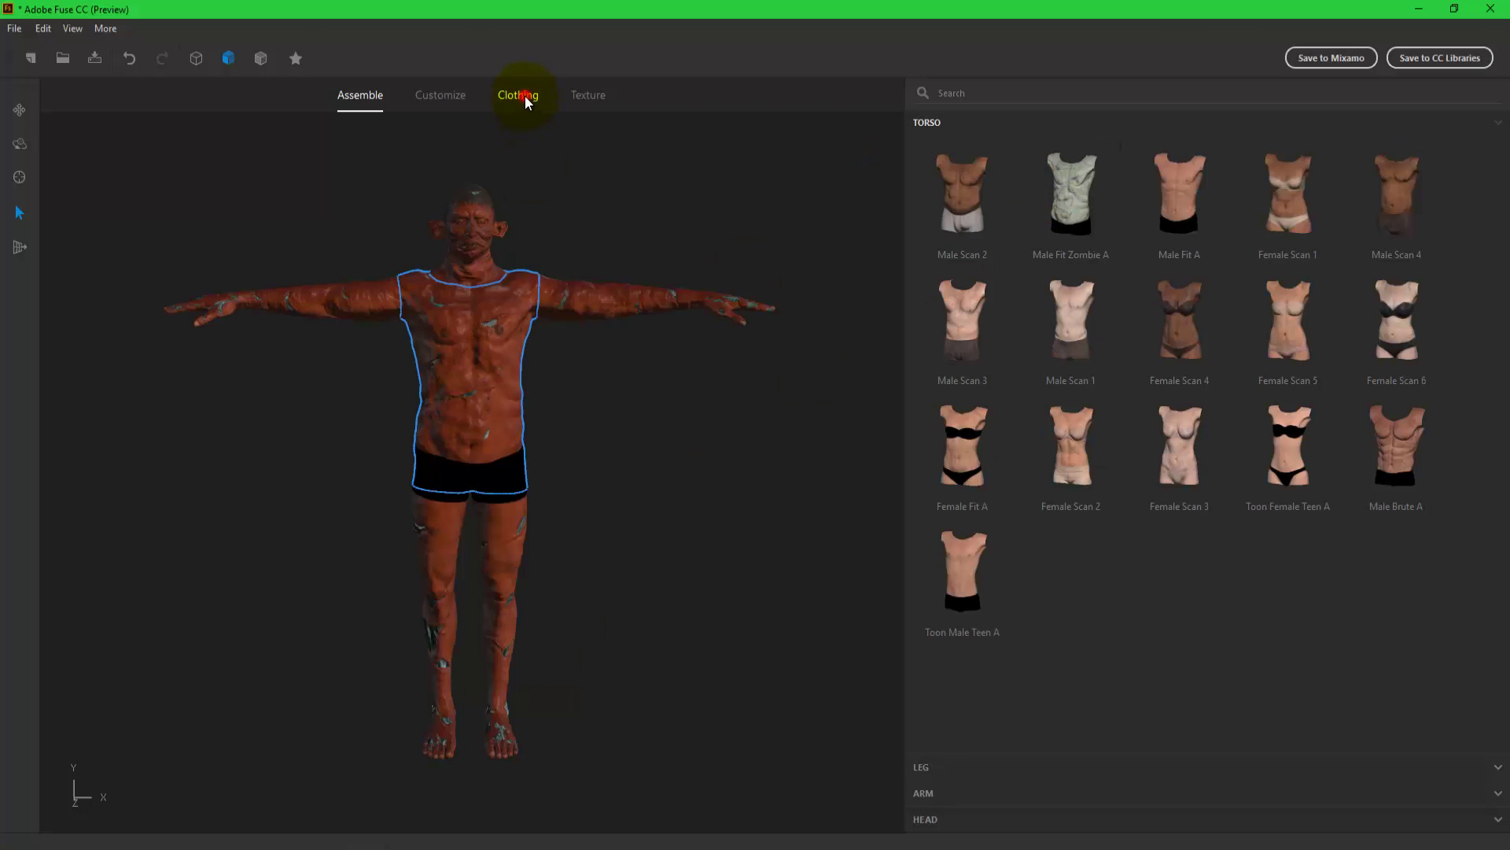
Dress the zombie in the houndstooth Relaxed Tank top after trying Long Sleeve Uniform.
left_click(526, 97)
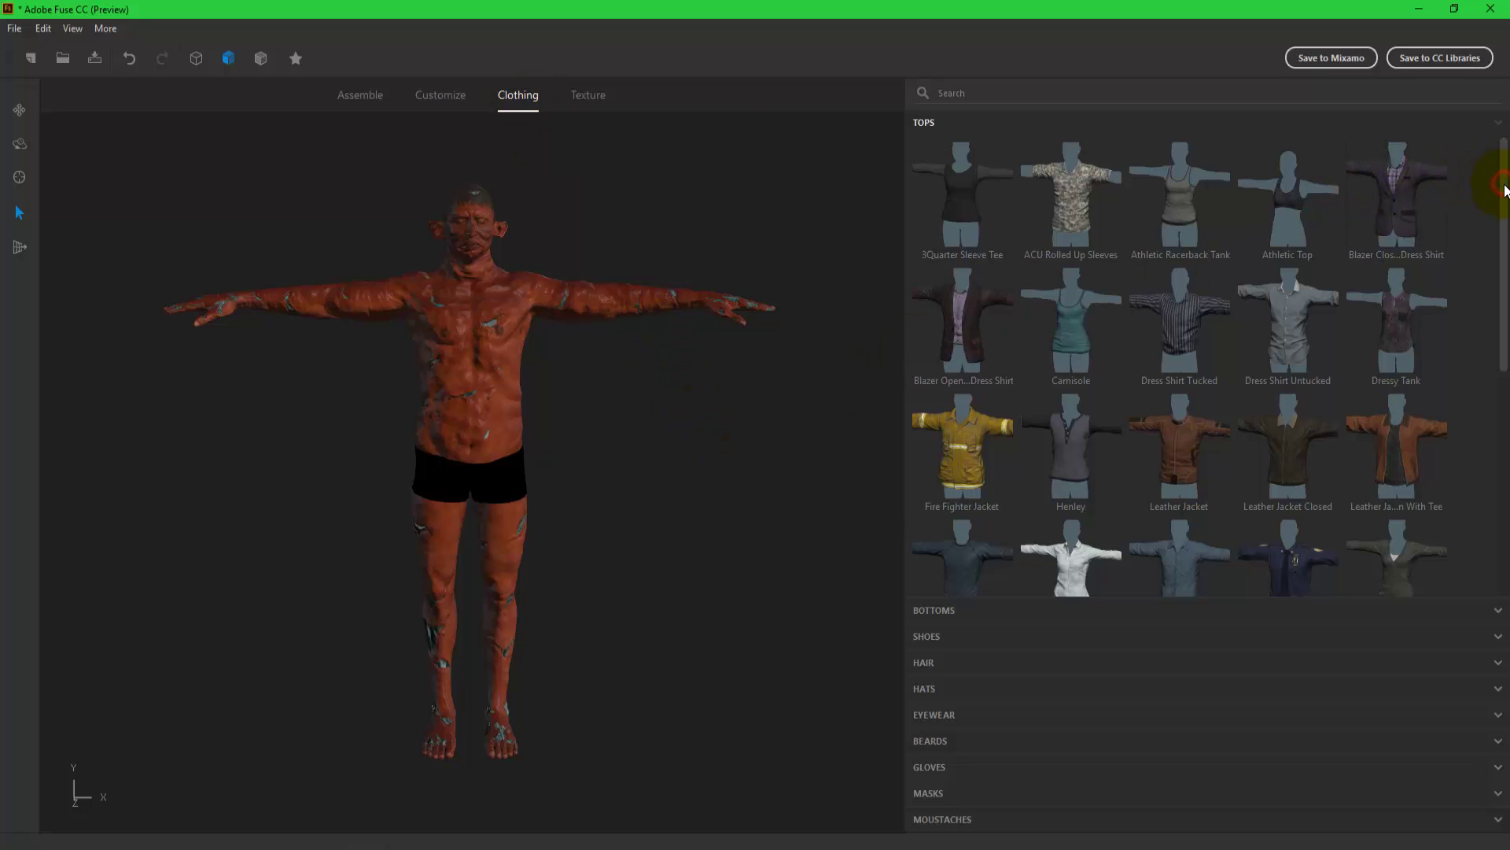
left_click_drag(1504, 188, 1502, 346)
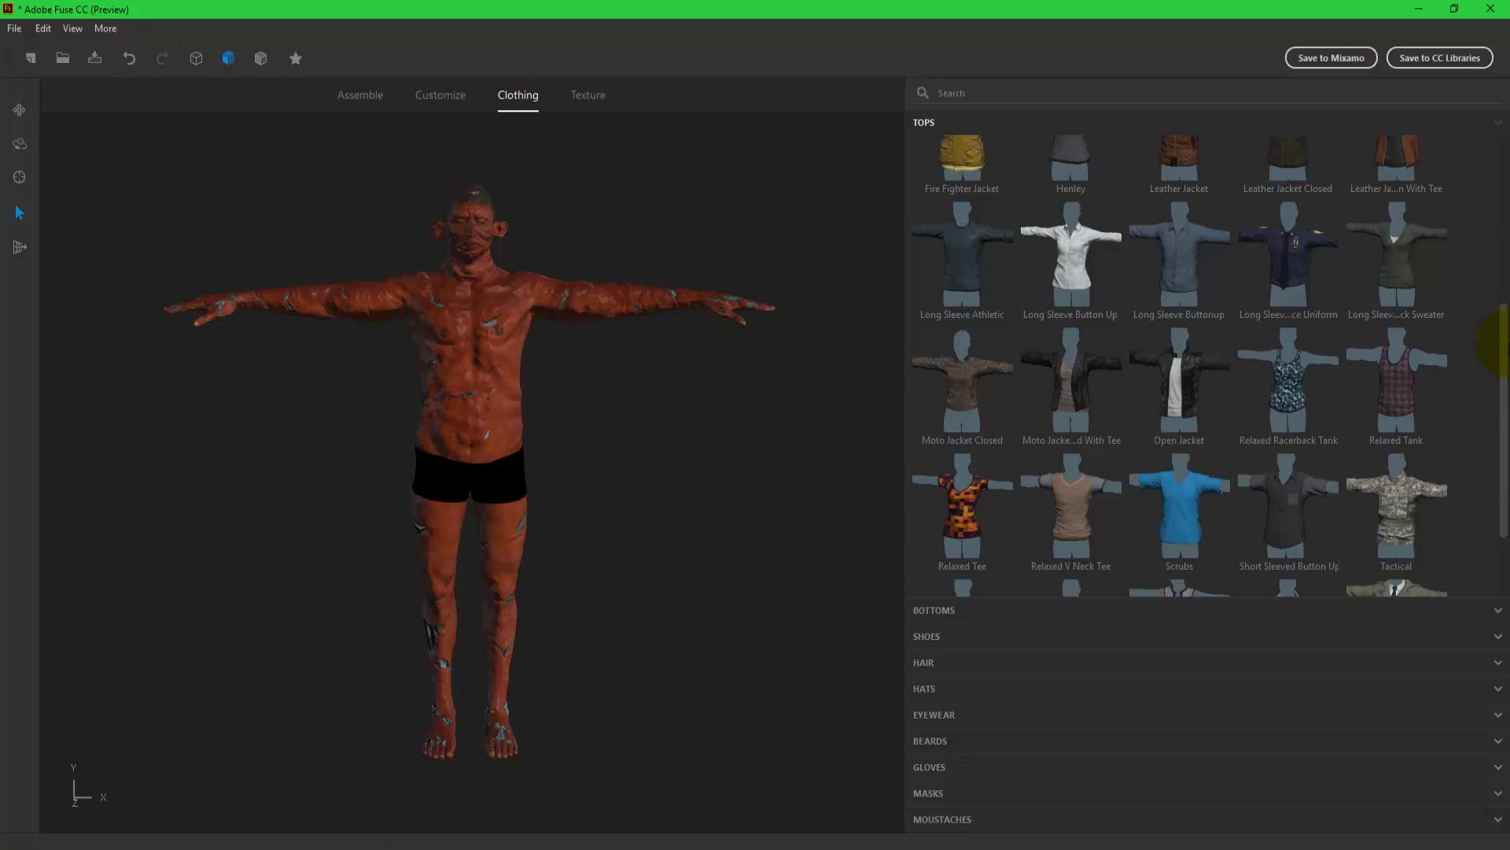
left_click(1294, 225)
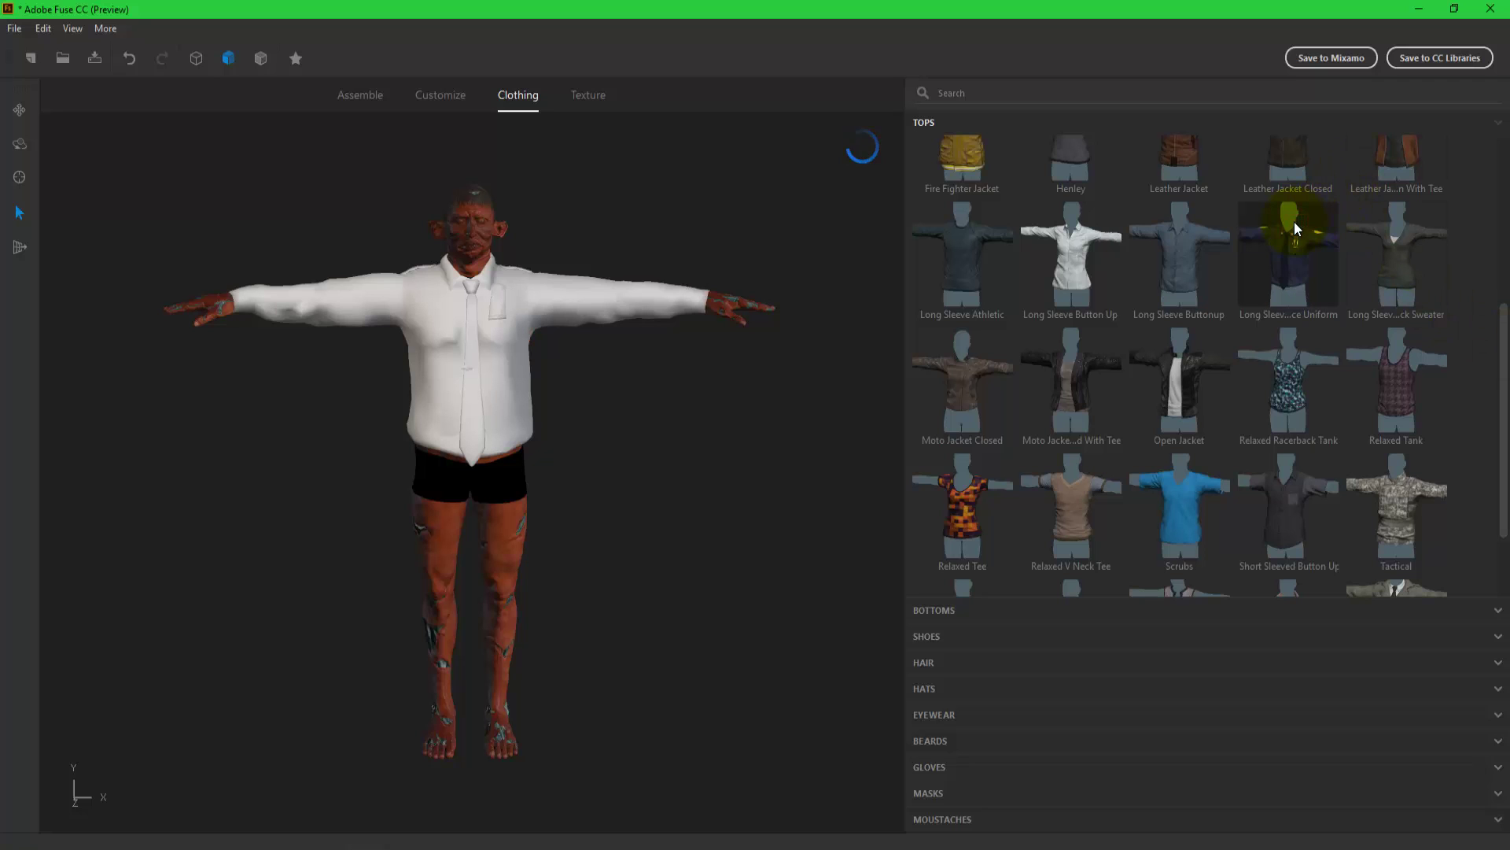
scroll(1504, 422, "down", 2)
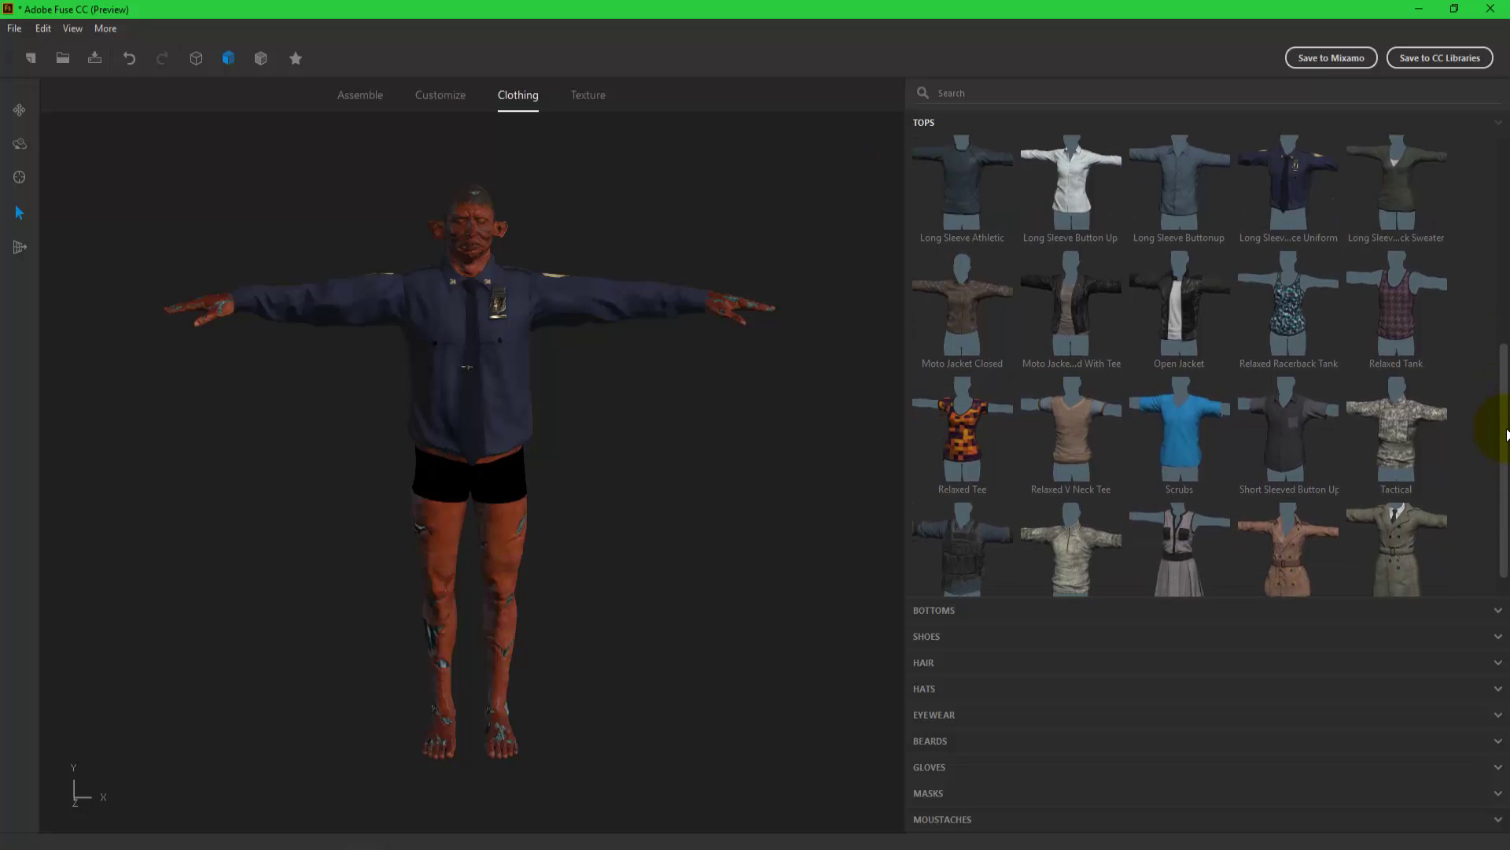
left_click(1420, 319)
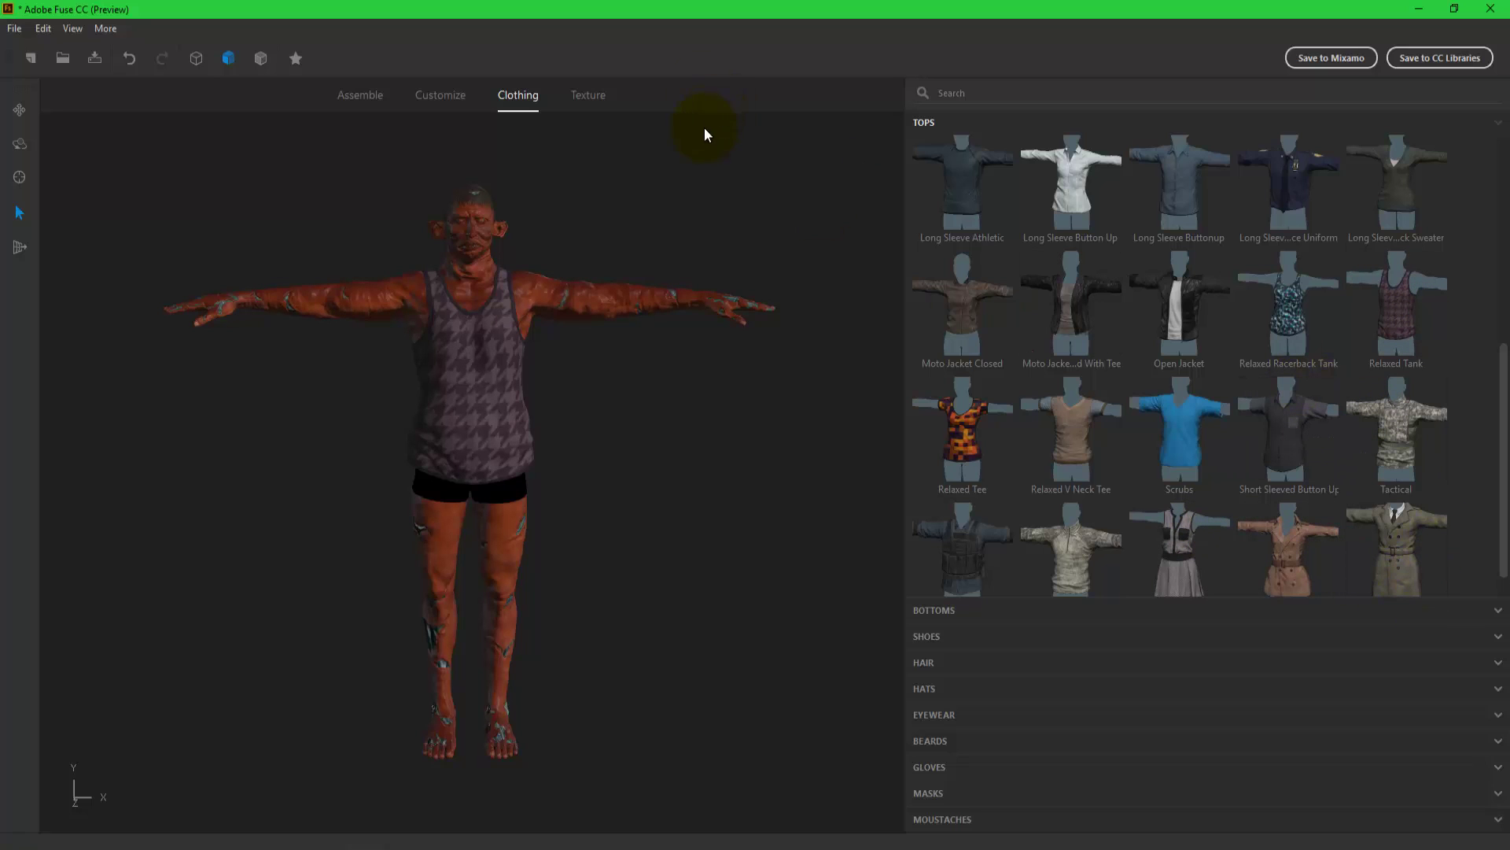
left_click(602, 89)
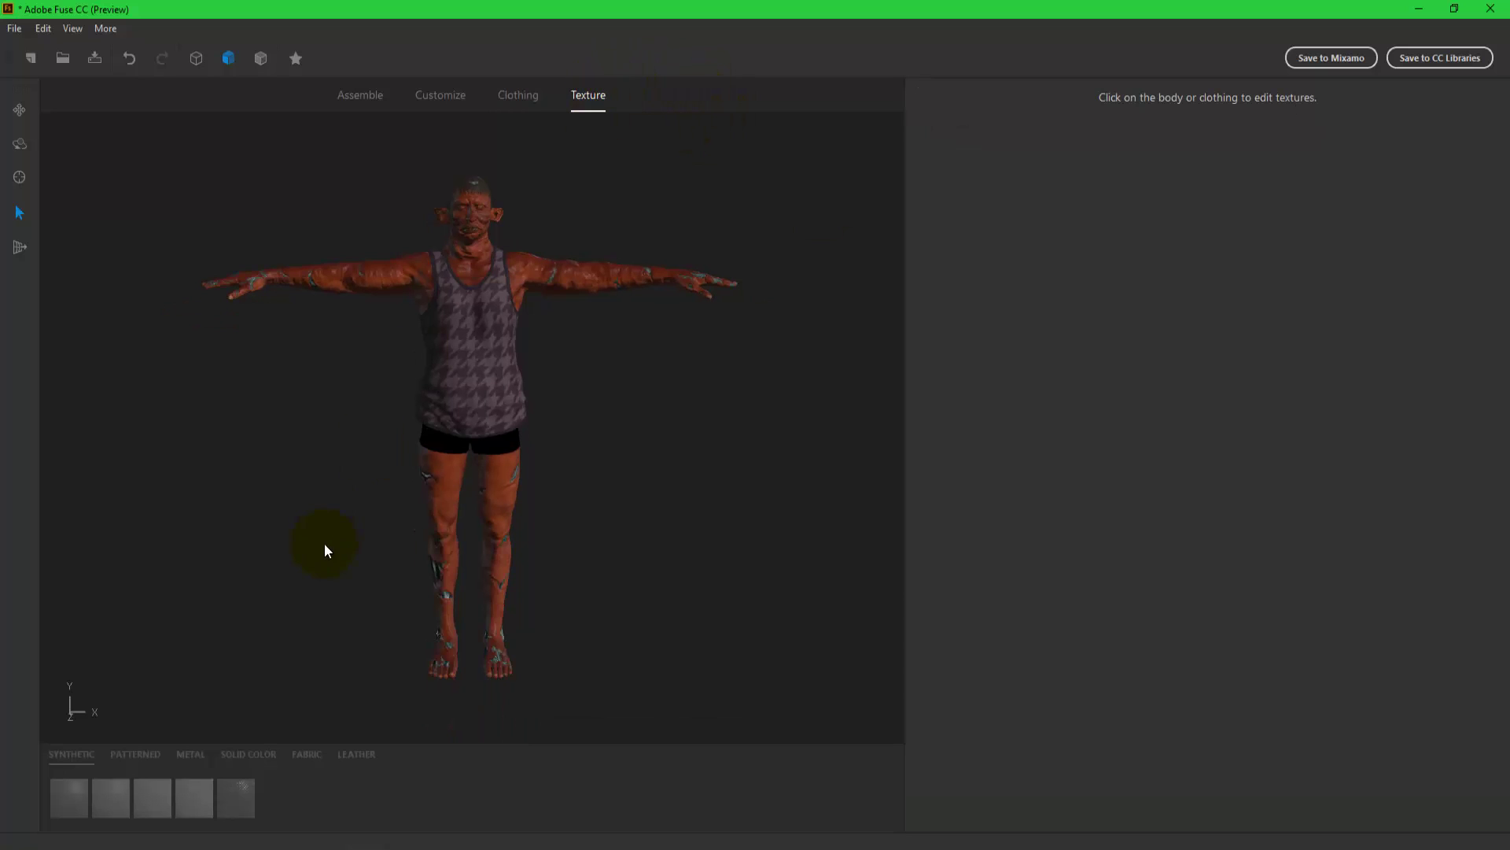
Select the tank top and set its houndstooth Color 01 to dark teal.
left_click(480, 316)
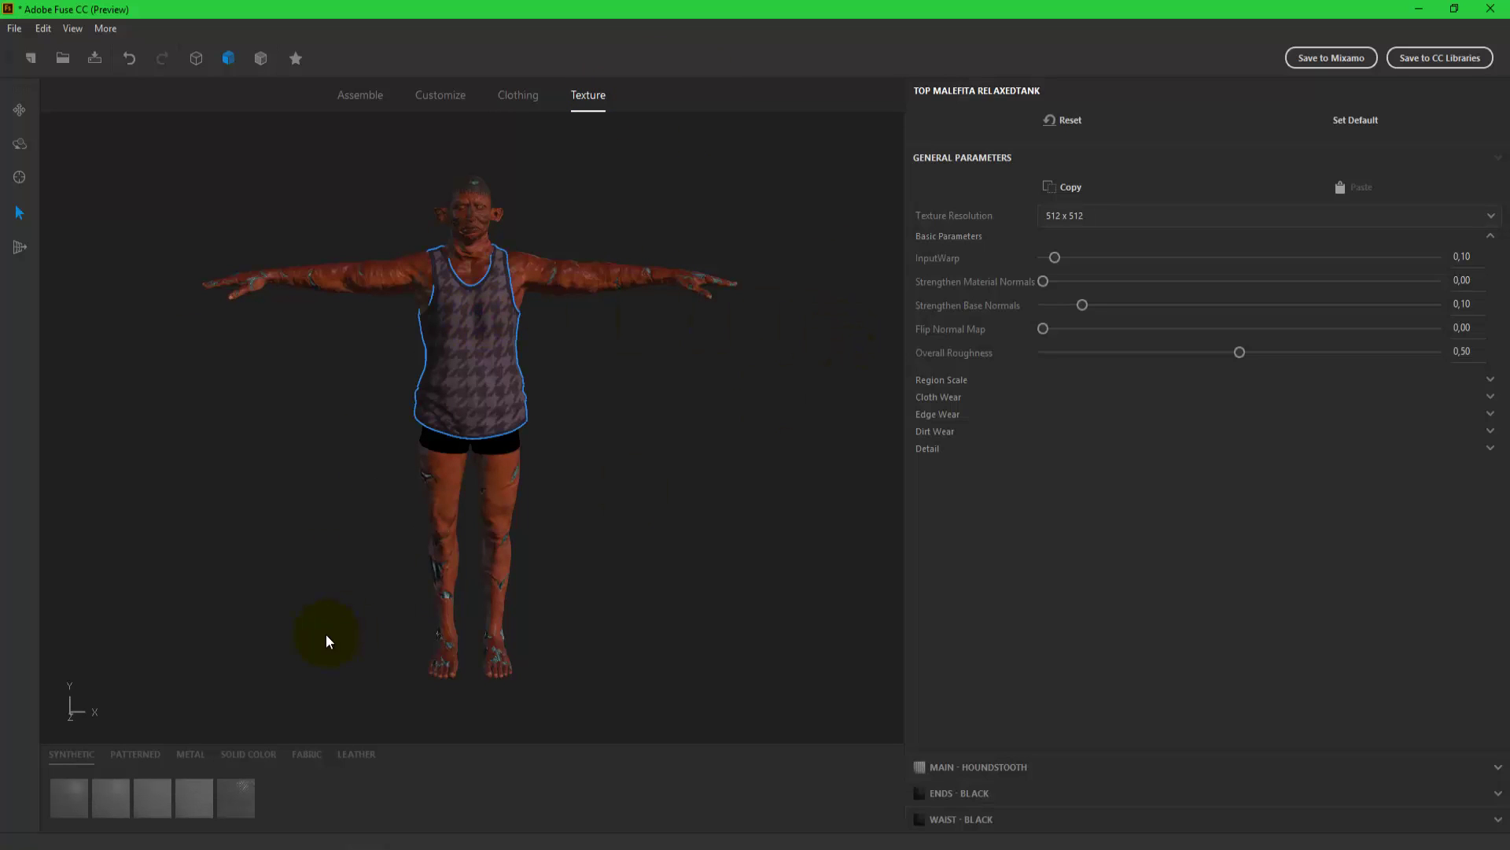
left_click(962, 768)
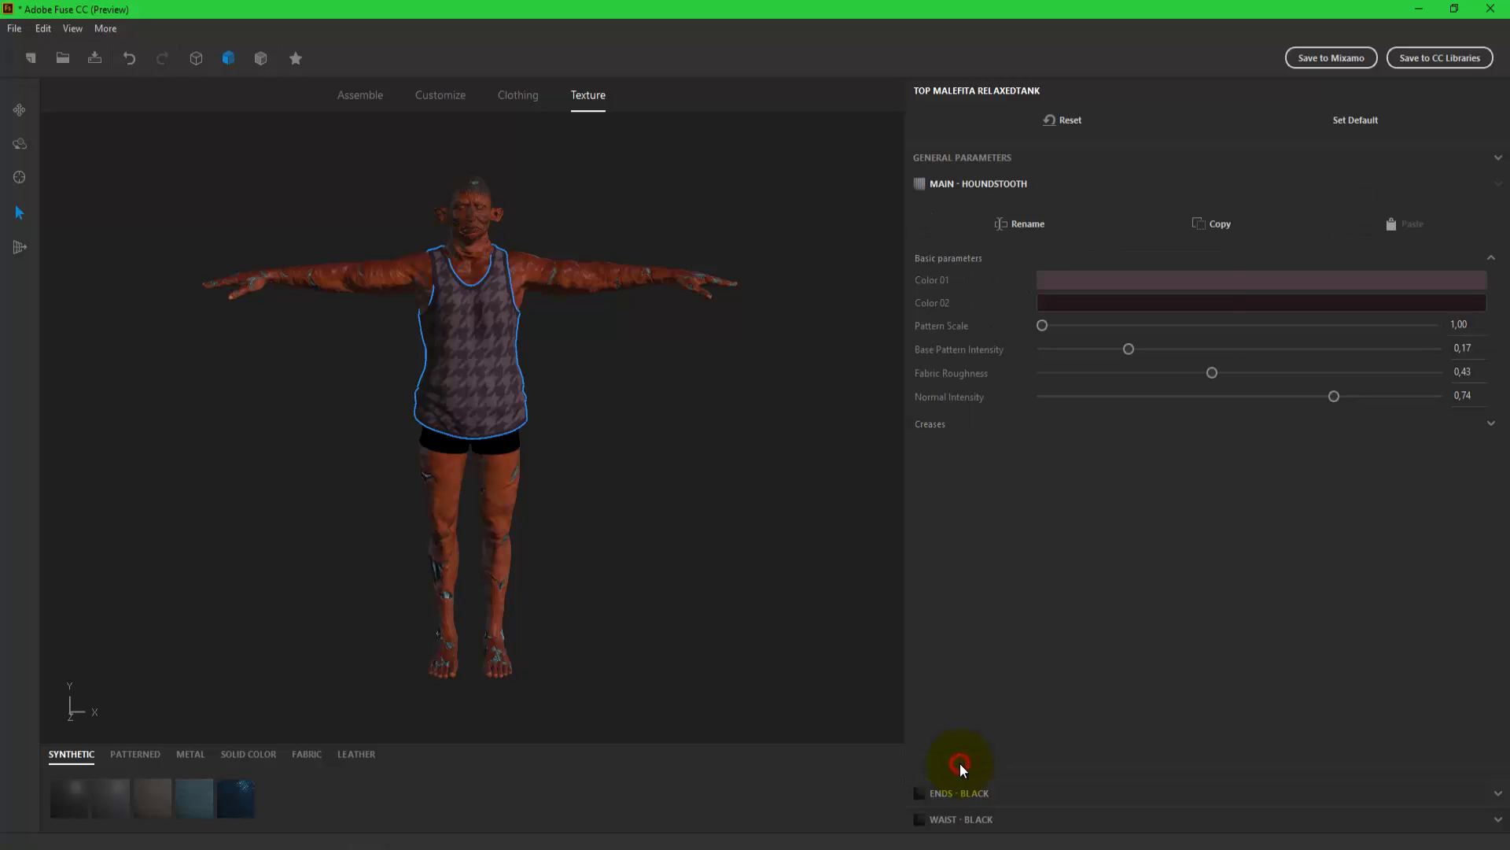
left_click(1184, 288)
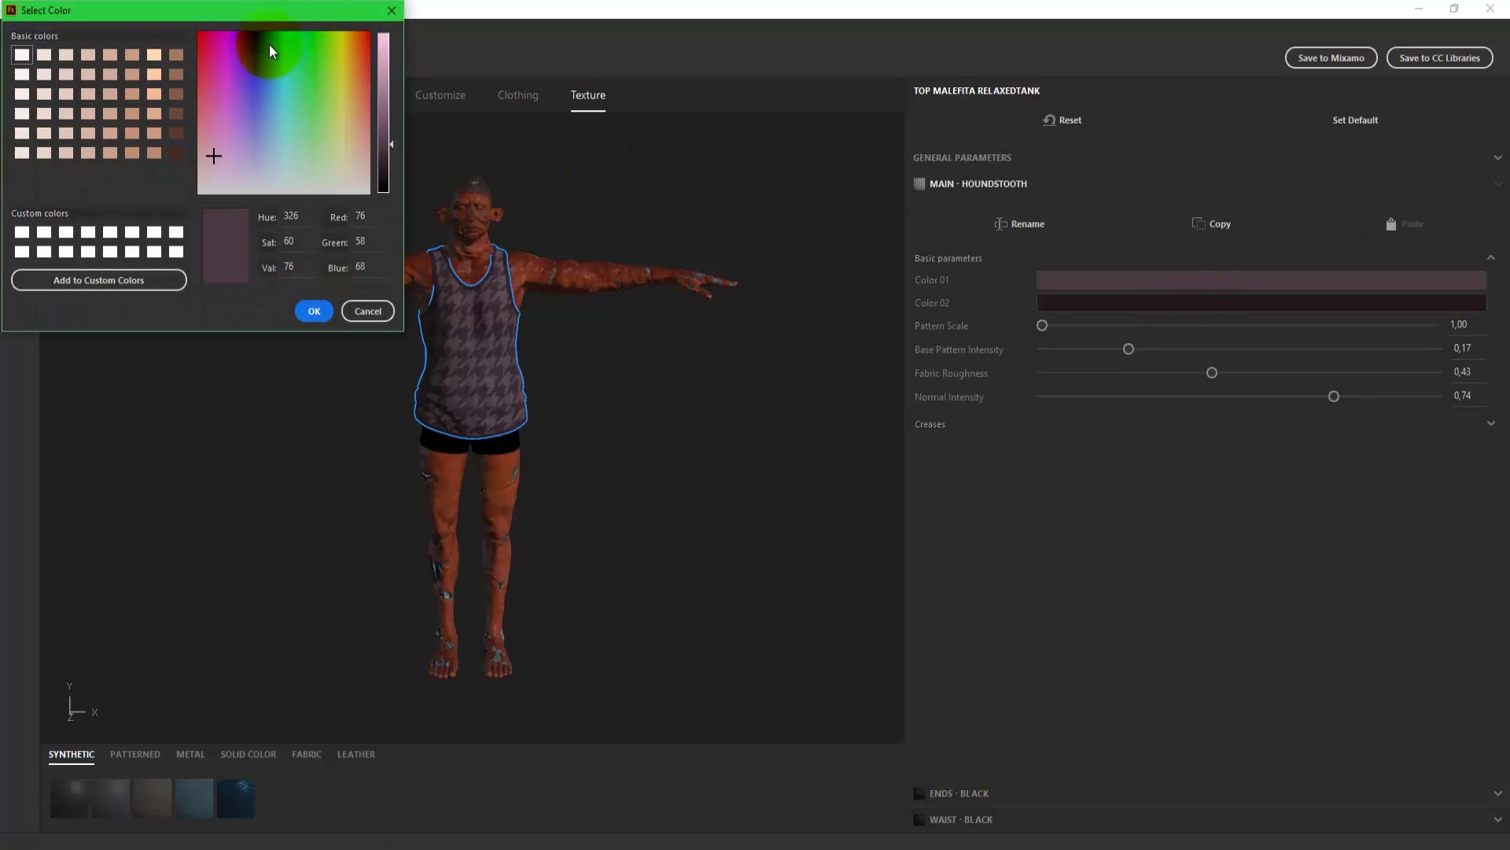
left_click(286, 42)
left_click(314, 310)
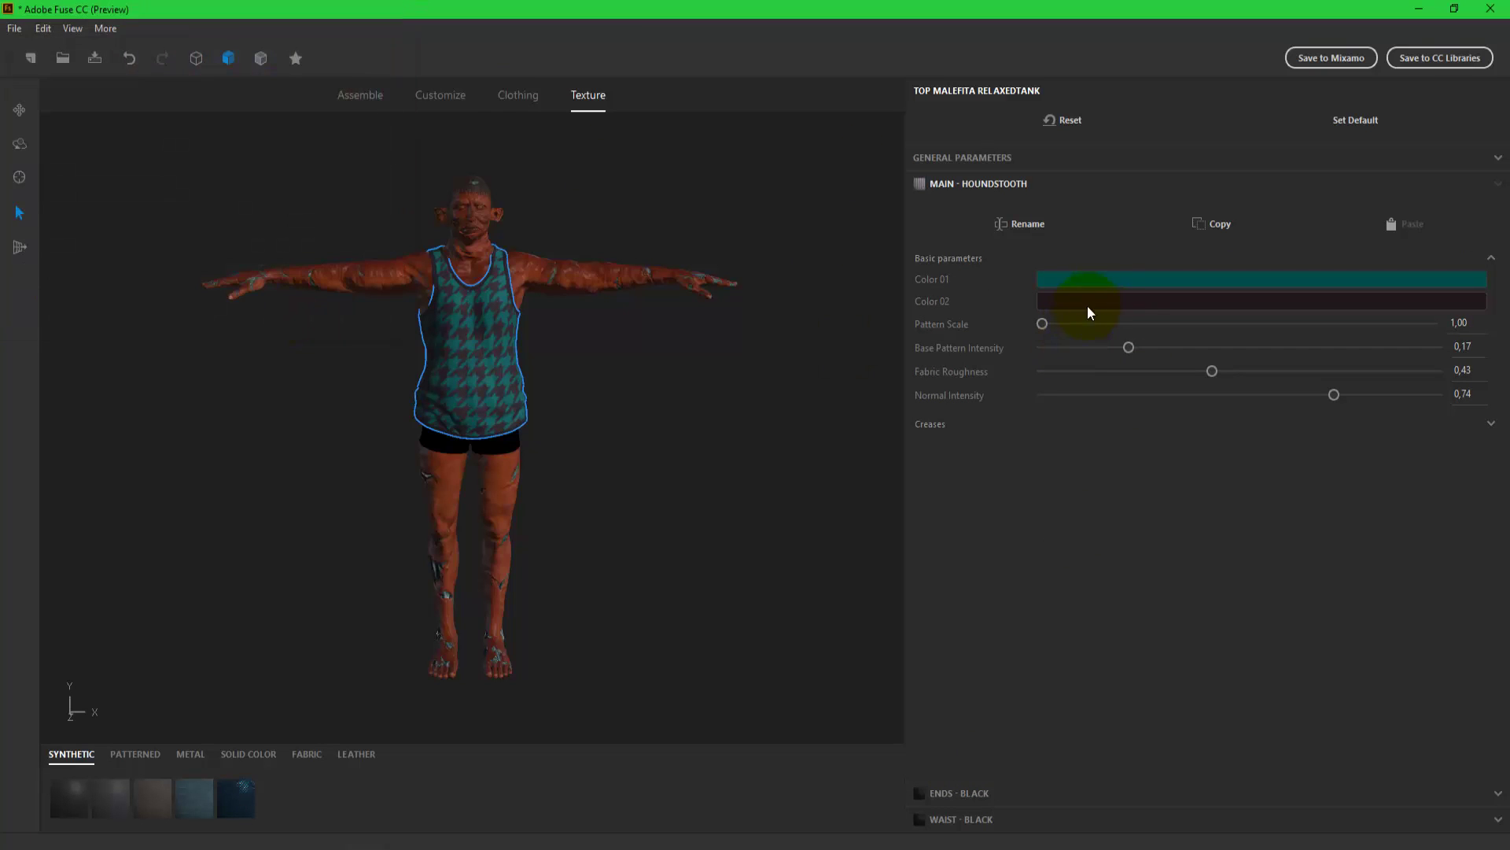
Set houndstooth Color 02 to light cyan and Pattern Scale to 8.00.
left_click(1088, 305)
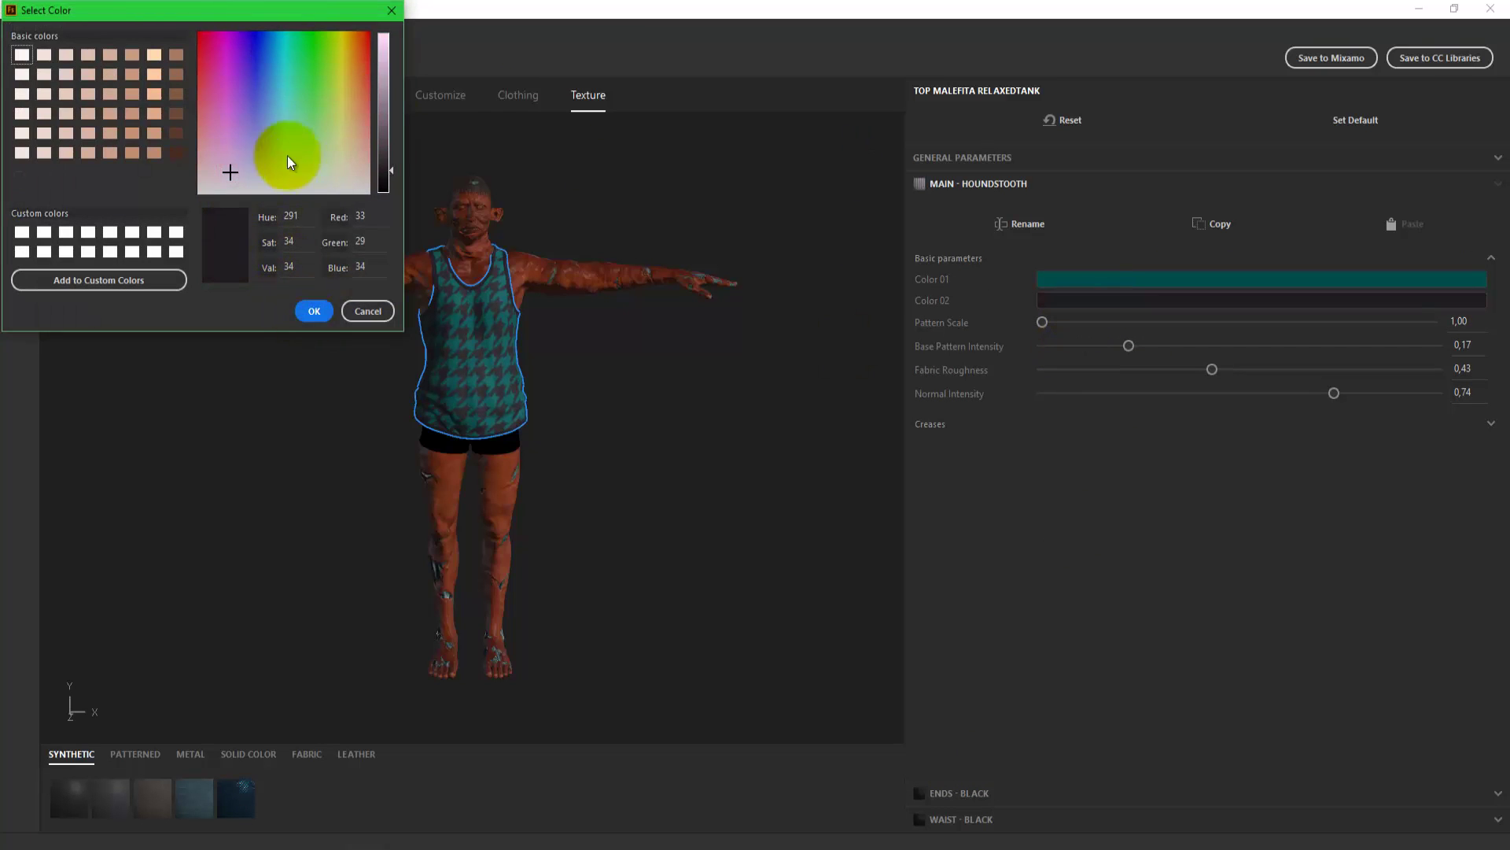
left_click_drag(289, 163, 284, 148)
left_click_drag(388, 175, 388, 35)
left_click(326, 309)
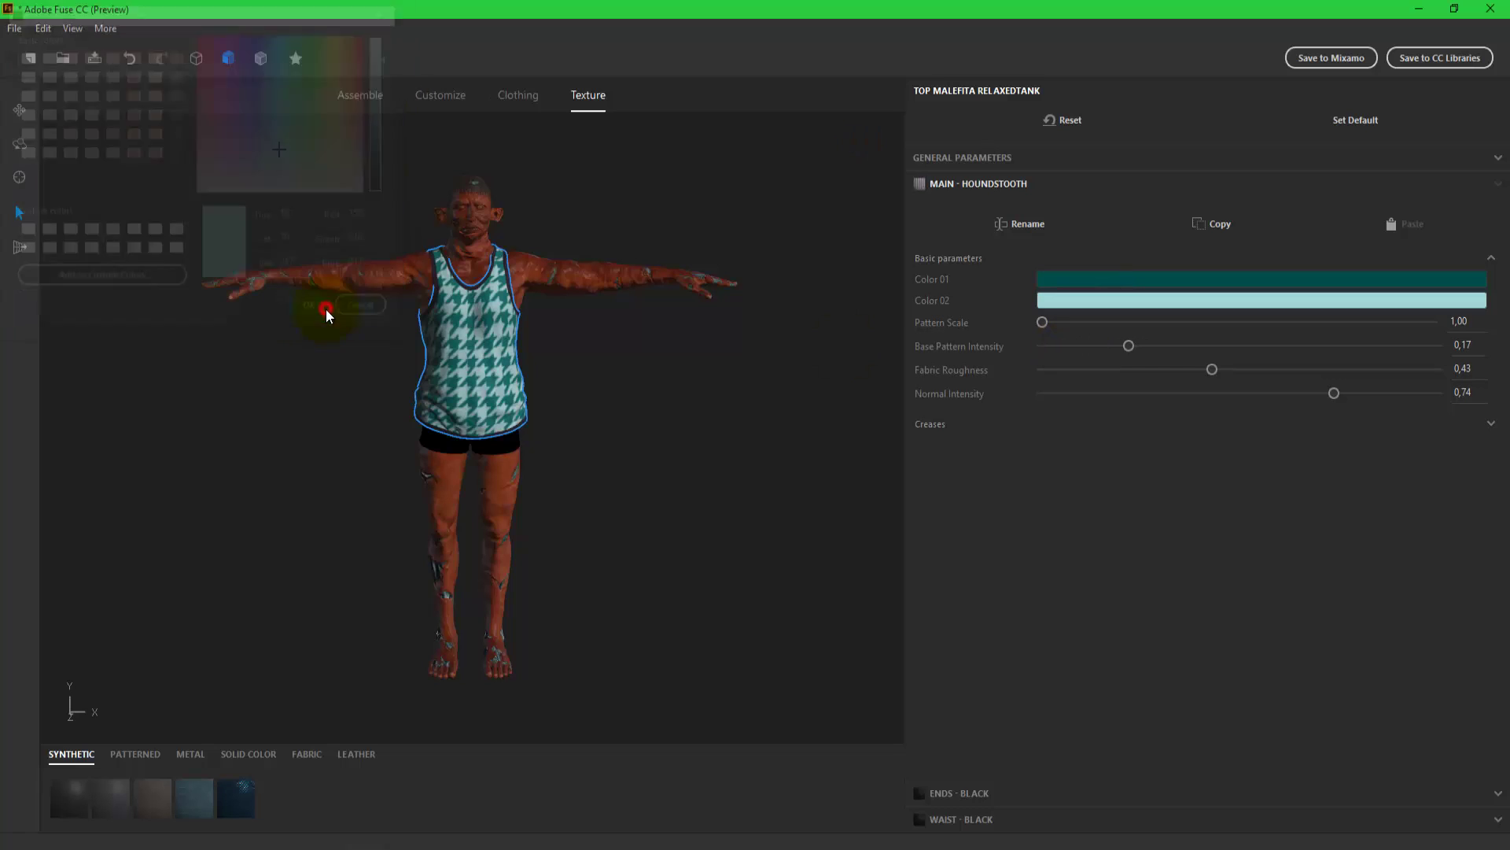
mouse_move(1043, 322)
left_mouse_down()
mouse_move(1182, 324)
mouse_move(1163, 346)
left_mouse_up()
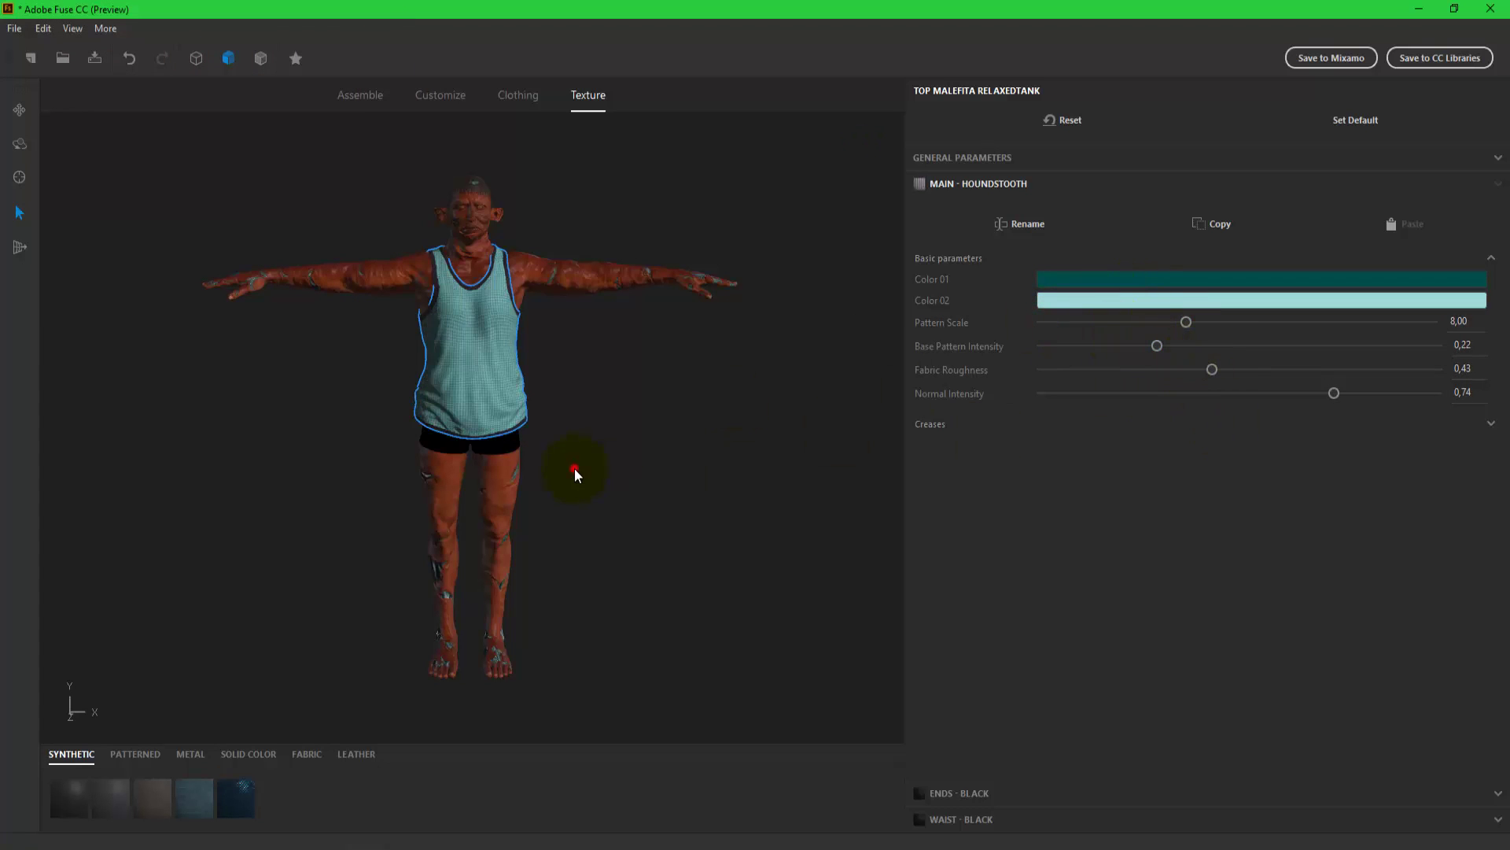
mouse_move(574, 469)
left_mouse_down()
mouse_move(734, 464)
mouse_move(807, 445)
mouse_move(722, 482)
mouse_move(442, 532)
mouse_move(354, 489)
mouse_move(533, 516)
mouse_move(632, 502)
mouse_move(598, 505)
left_mouse_up()
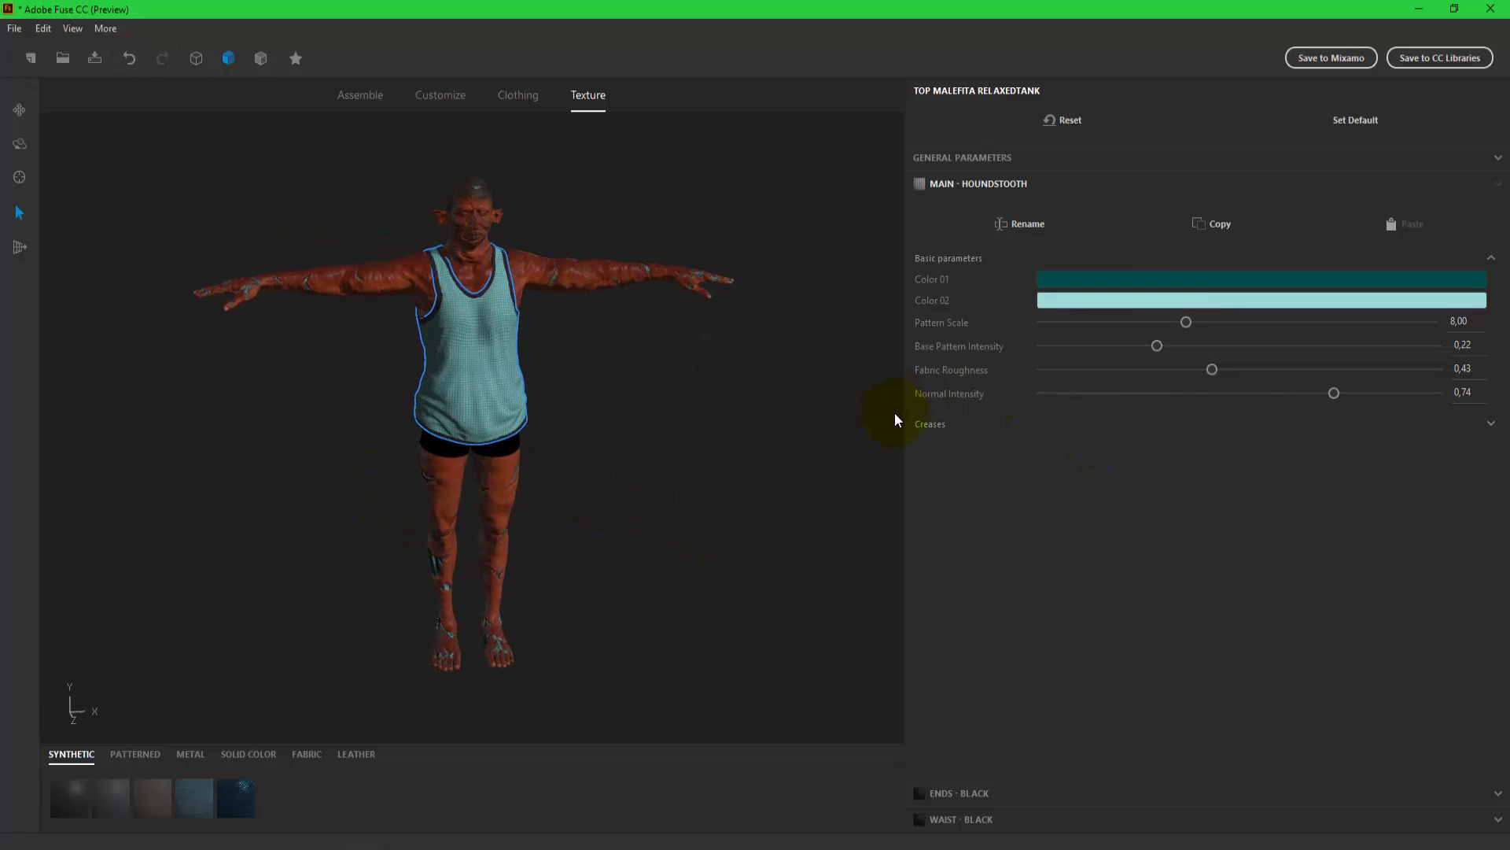
Dress the zombie in Workout Shorts from the Clothing BOTTOMS list.
left_click(515, 100)
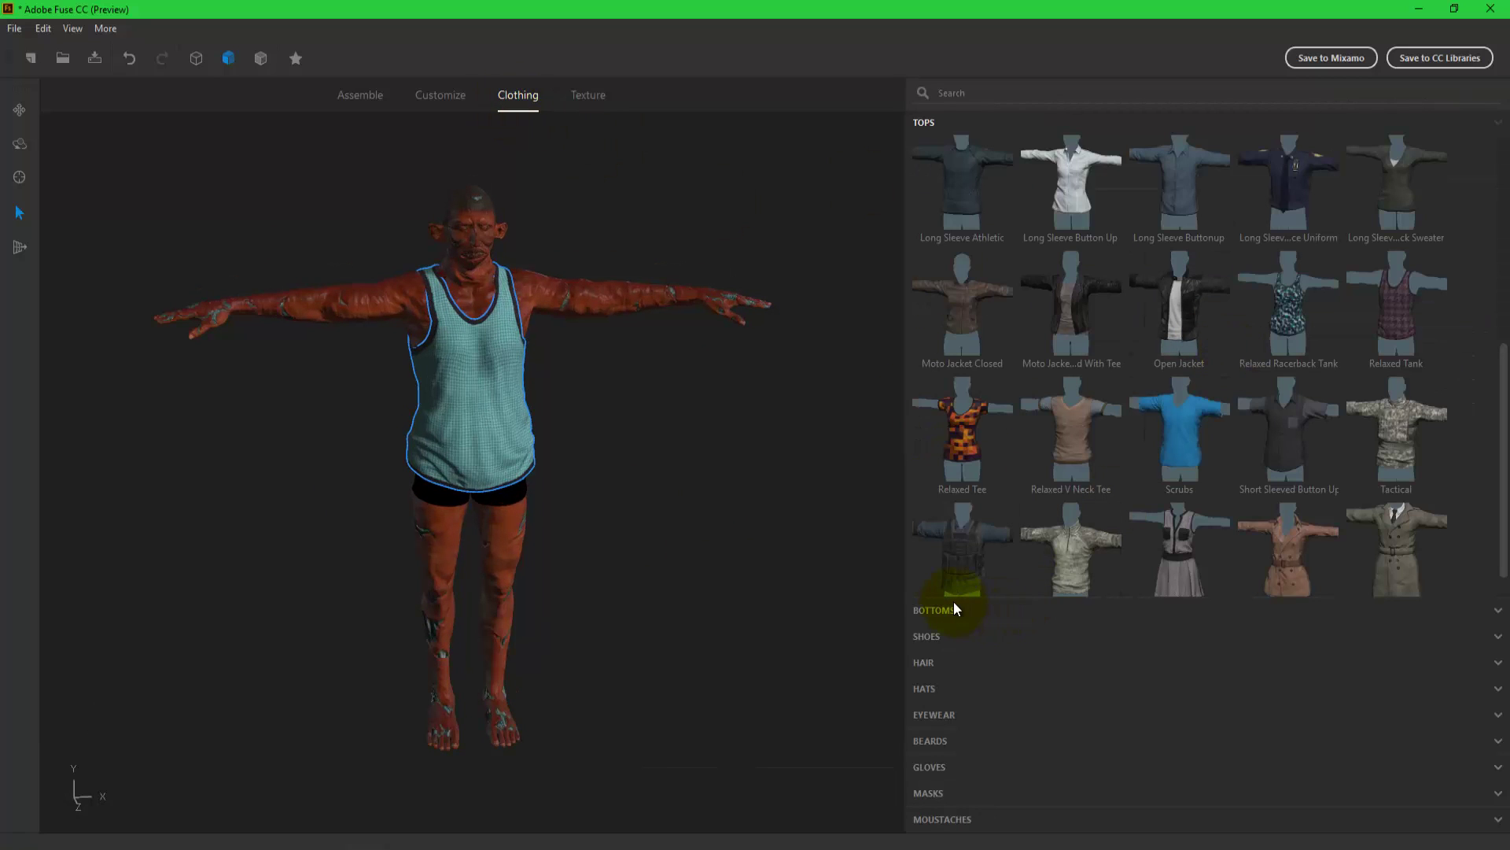
left_click(936, 609)
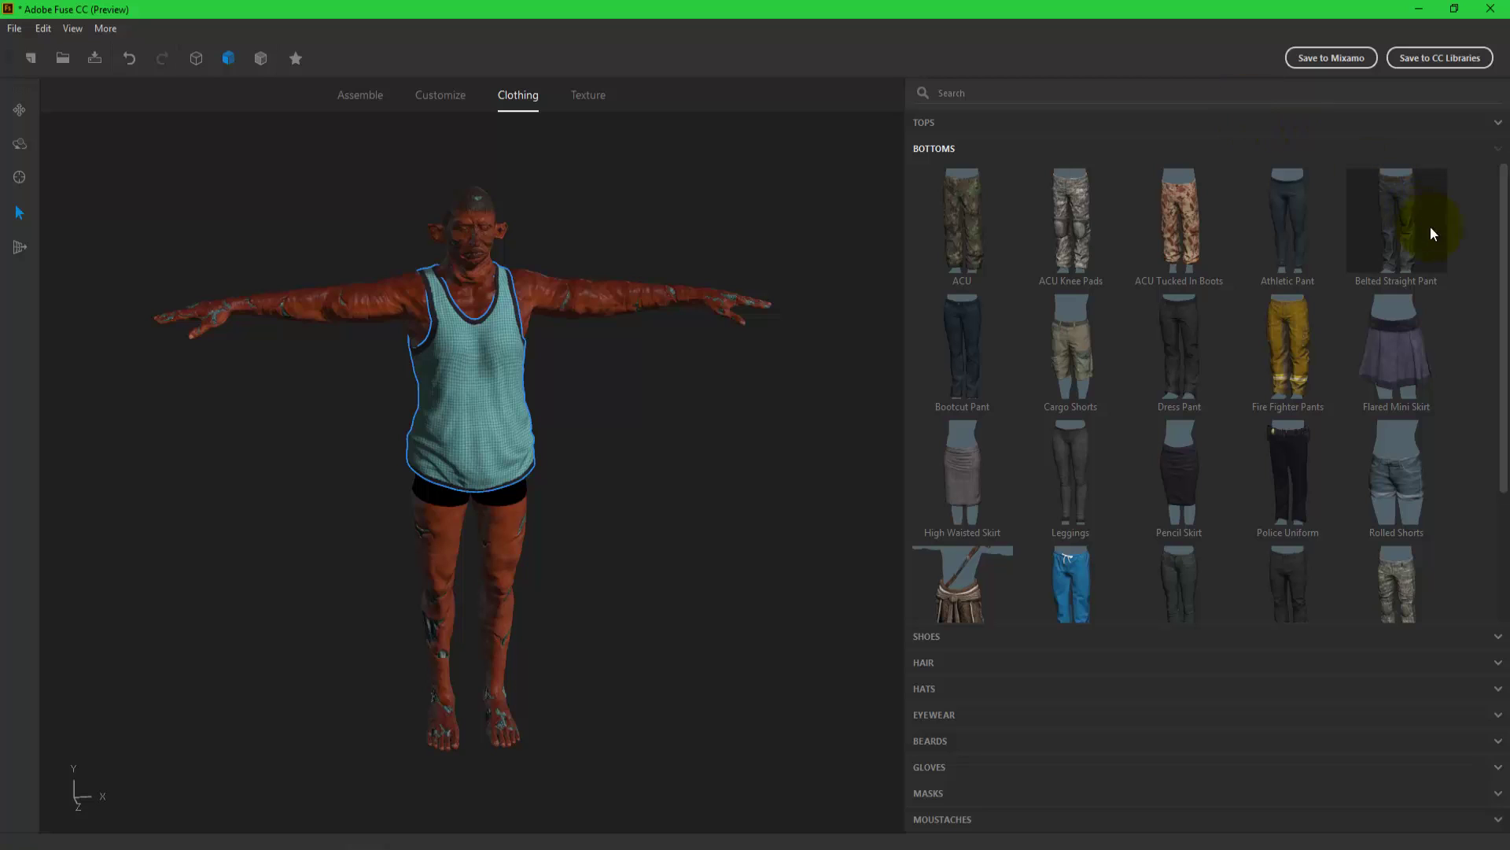
left_click_drag(1502, 307, 1499, 428)
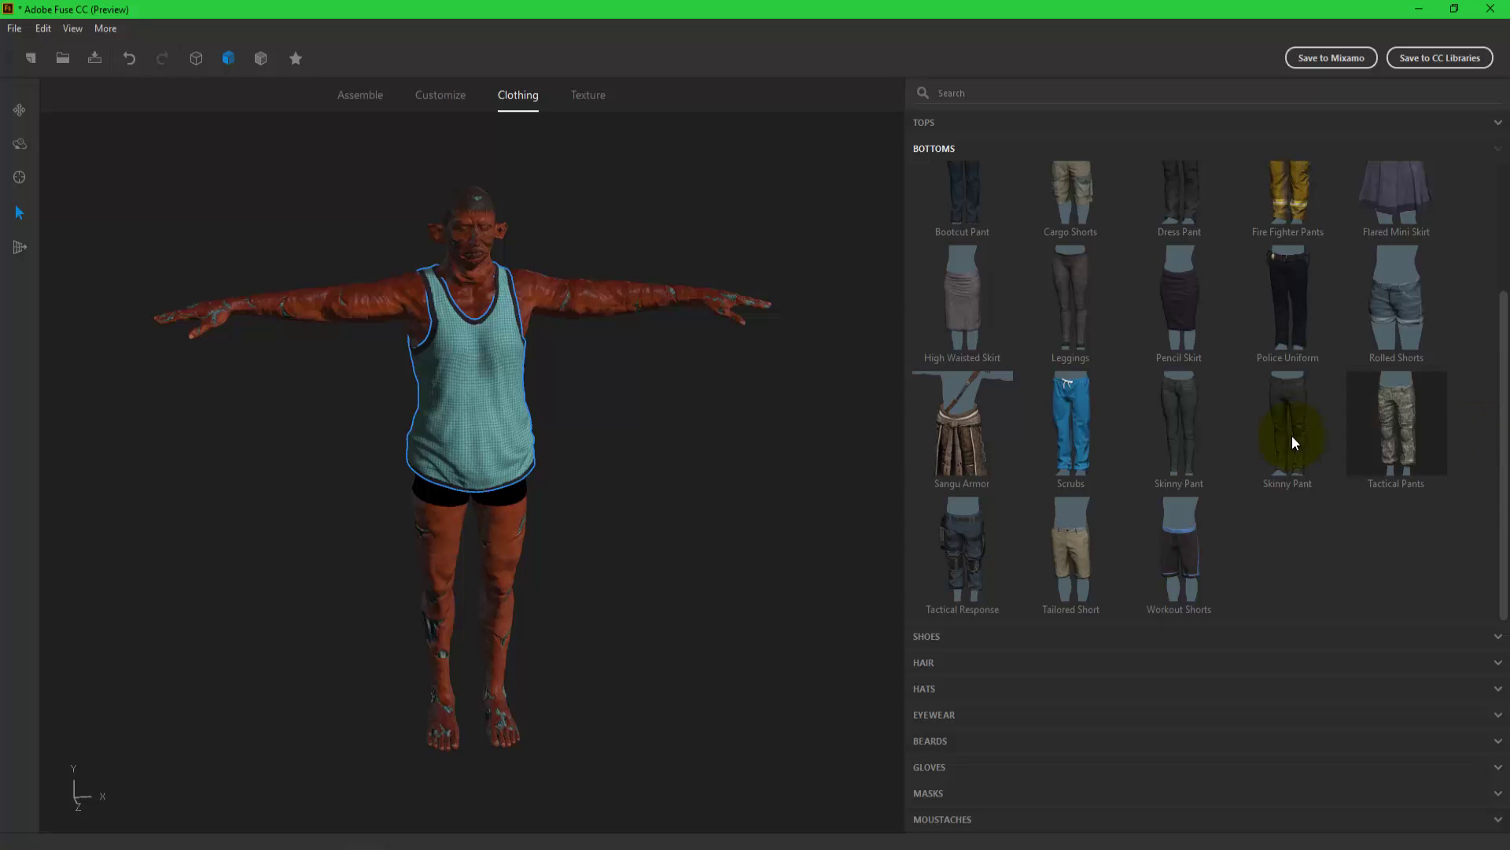
left_click(1208, 535)
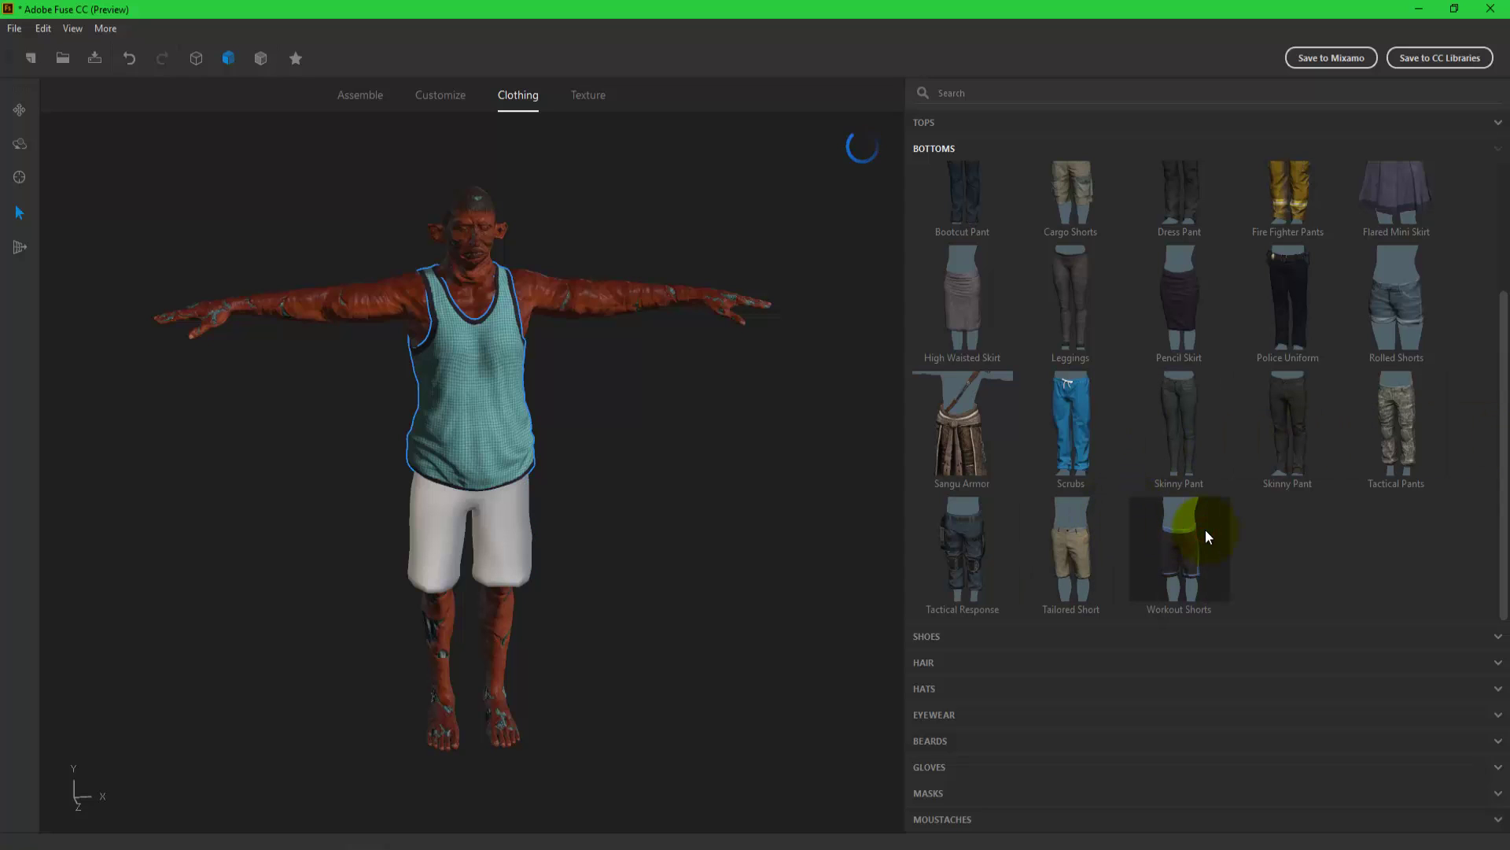
mouse_move(573, 571)
left_mouse_down()
mouse_move(747, 386)
mouse_move(631, 464)
mouse_move(337, 502)
mouse_move(547, 552)
mouse_move(649, 554)
left_mouse_up()
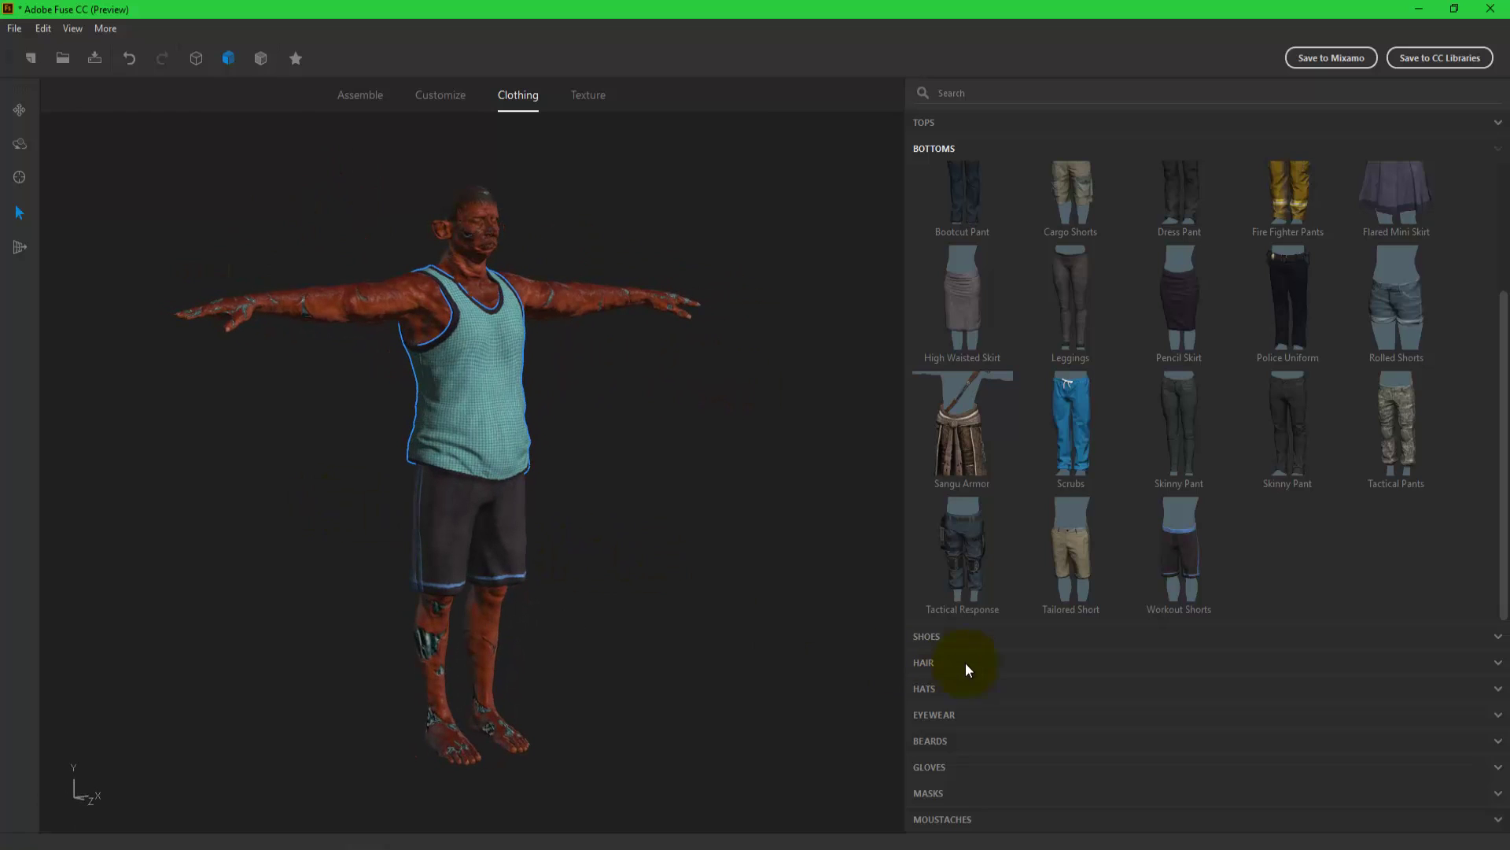
Put Canvas Shoes on the zombie, then return to texture editing.
left_click(928, 635)
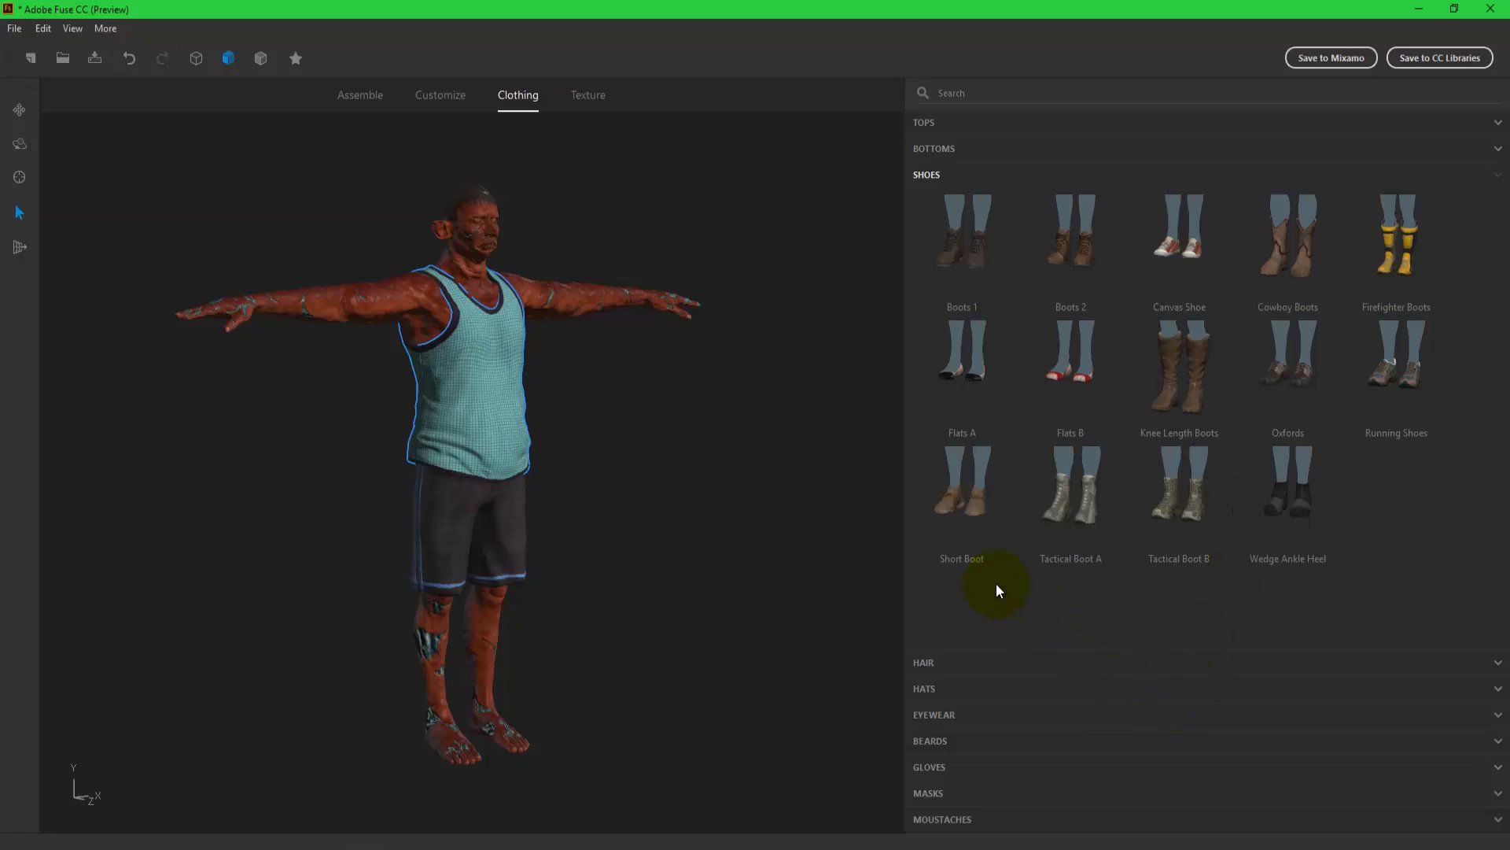
left_click(1185, 227)
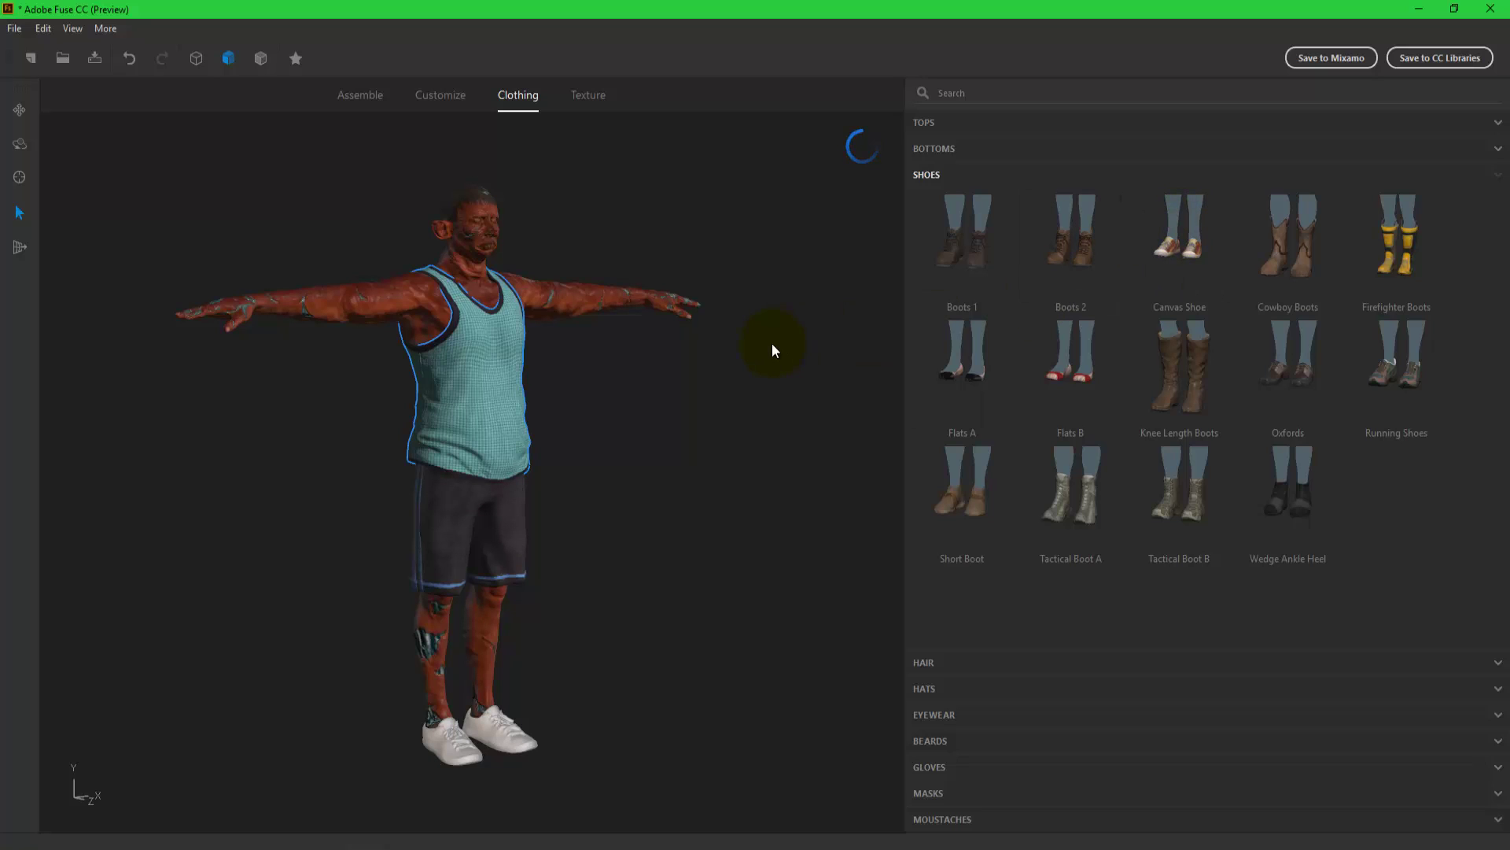
left_click_drag(621, 678, 752, 671)
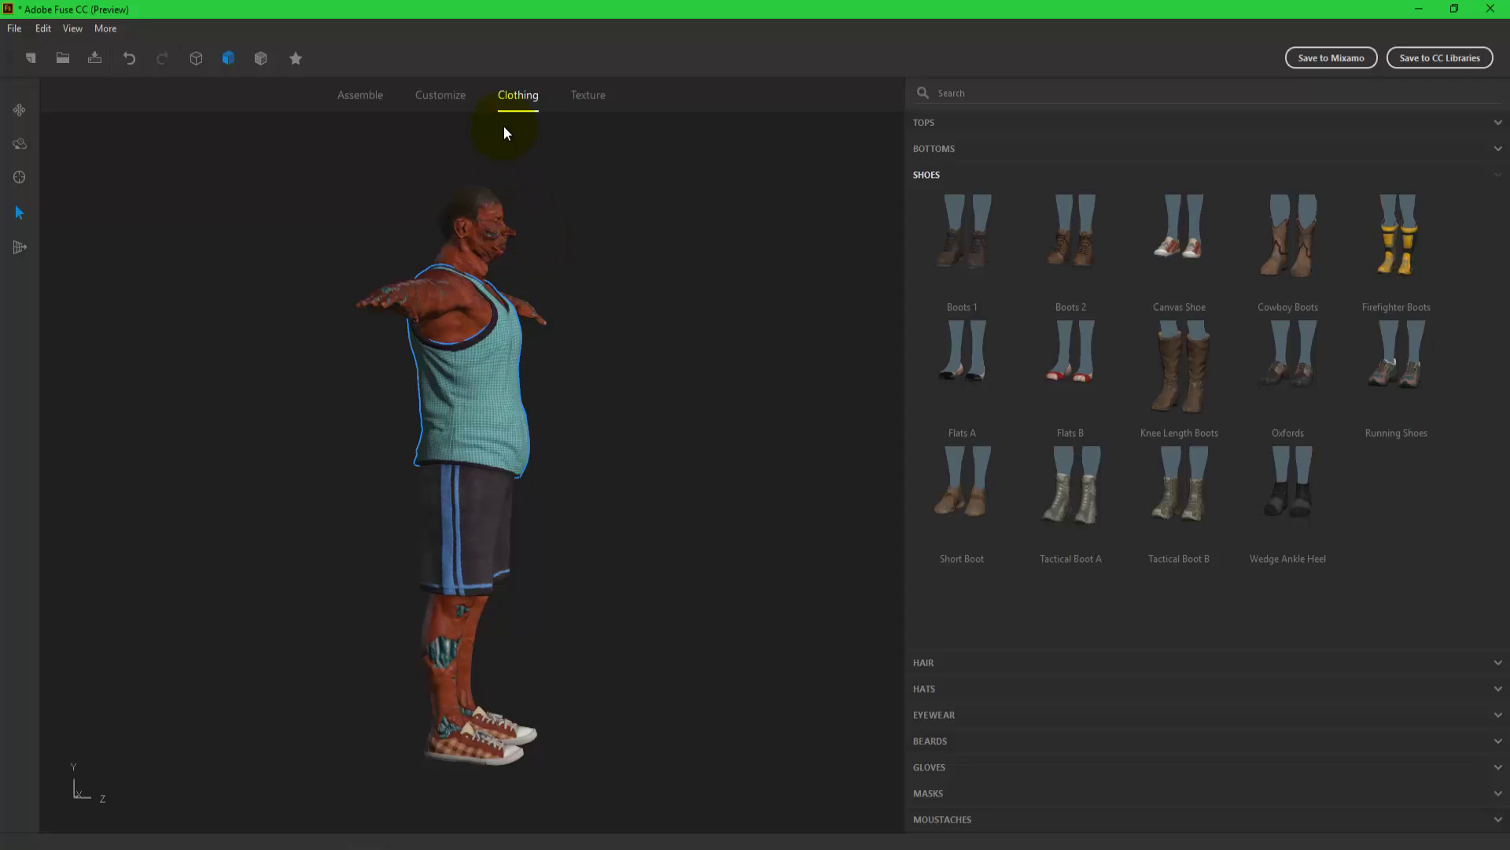
left_click(593, 91)
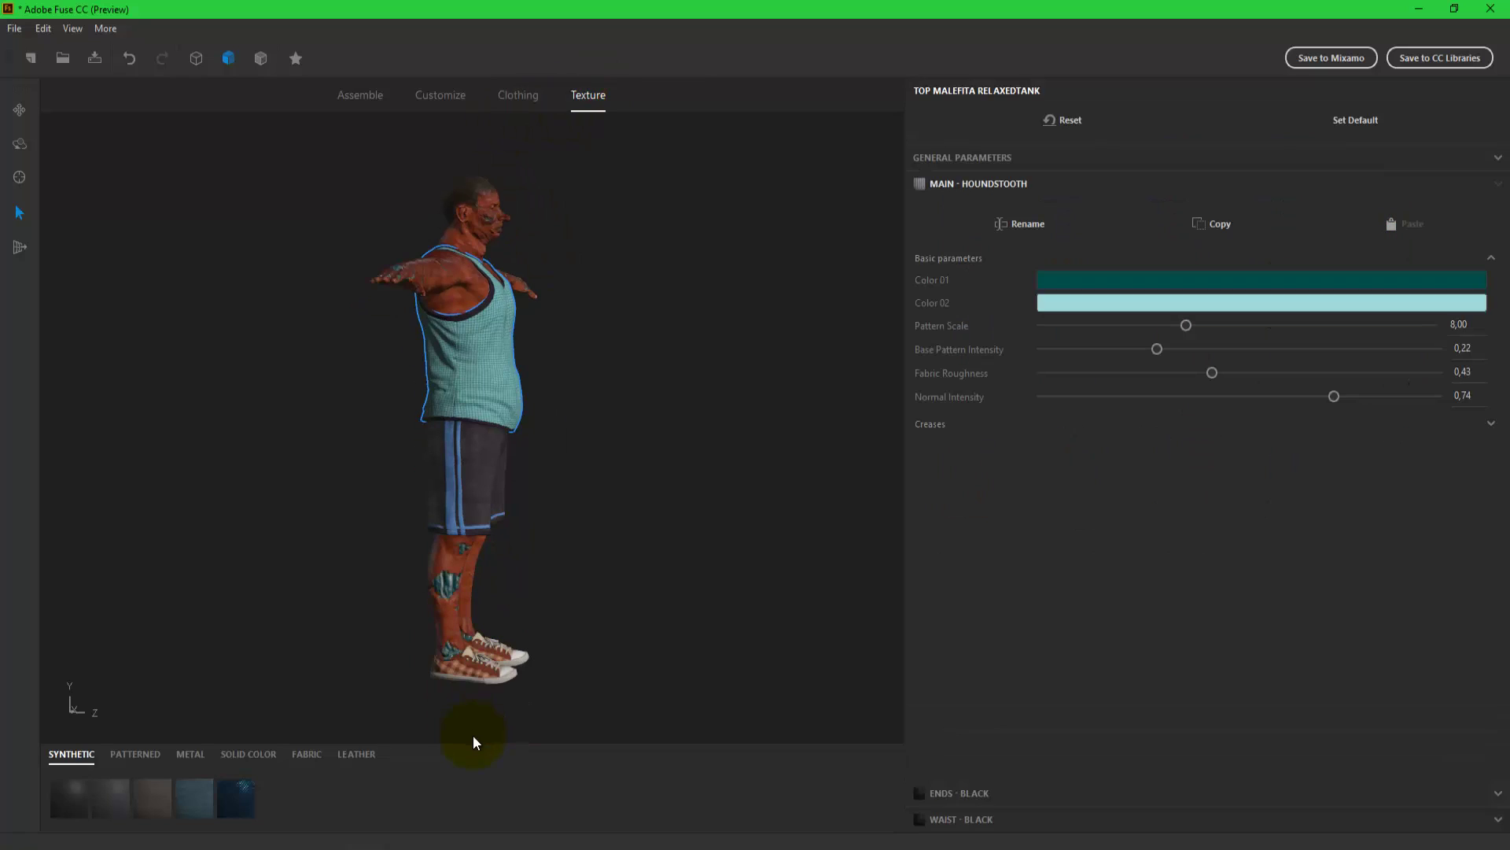
Select the shoes and set the Cross Patterned Fabric's Color 02 to bright blue.
left_click(473, 672)
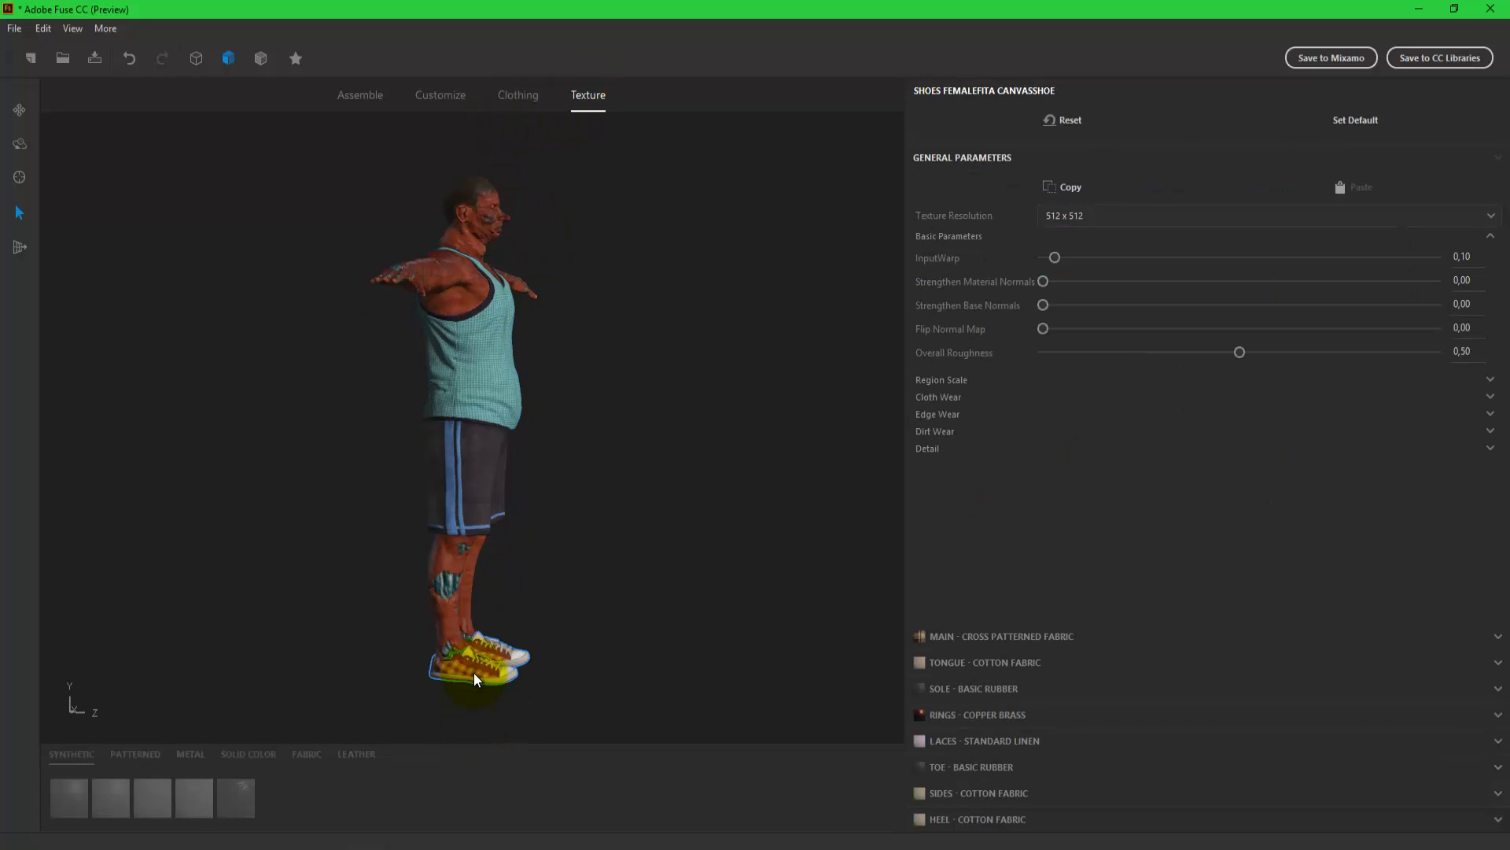
left_click(990, 635)
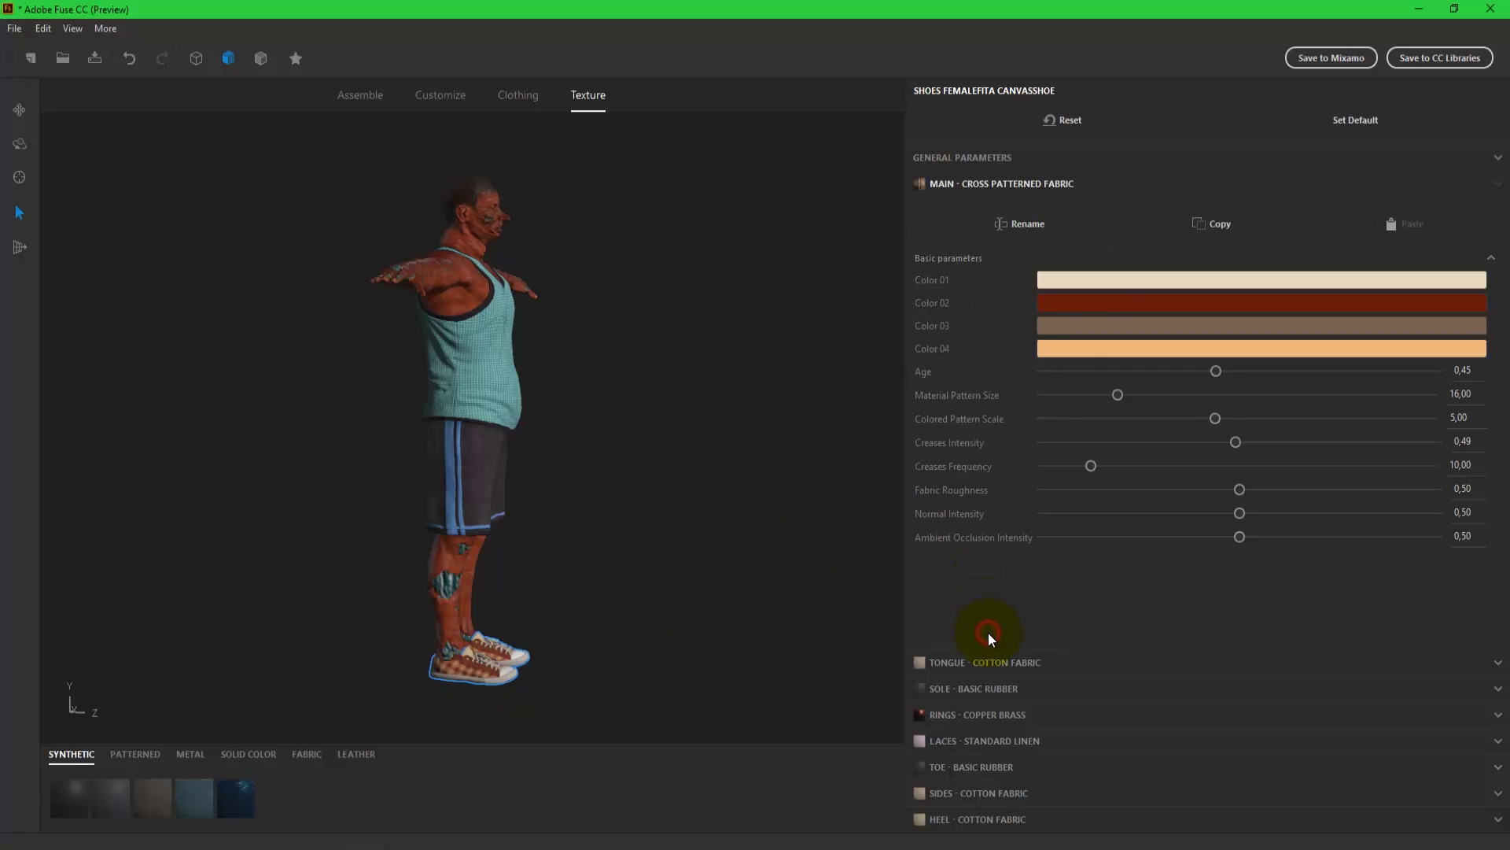
left_click(1106, 302)
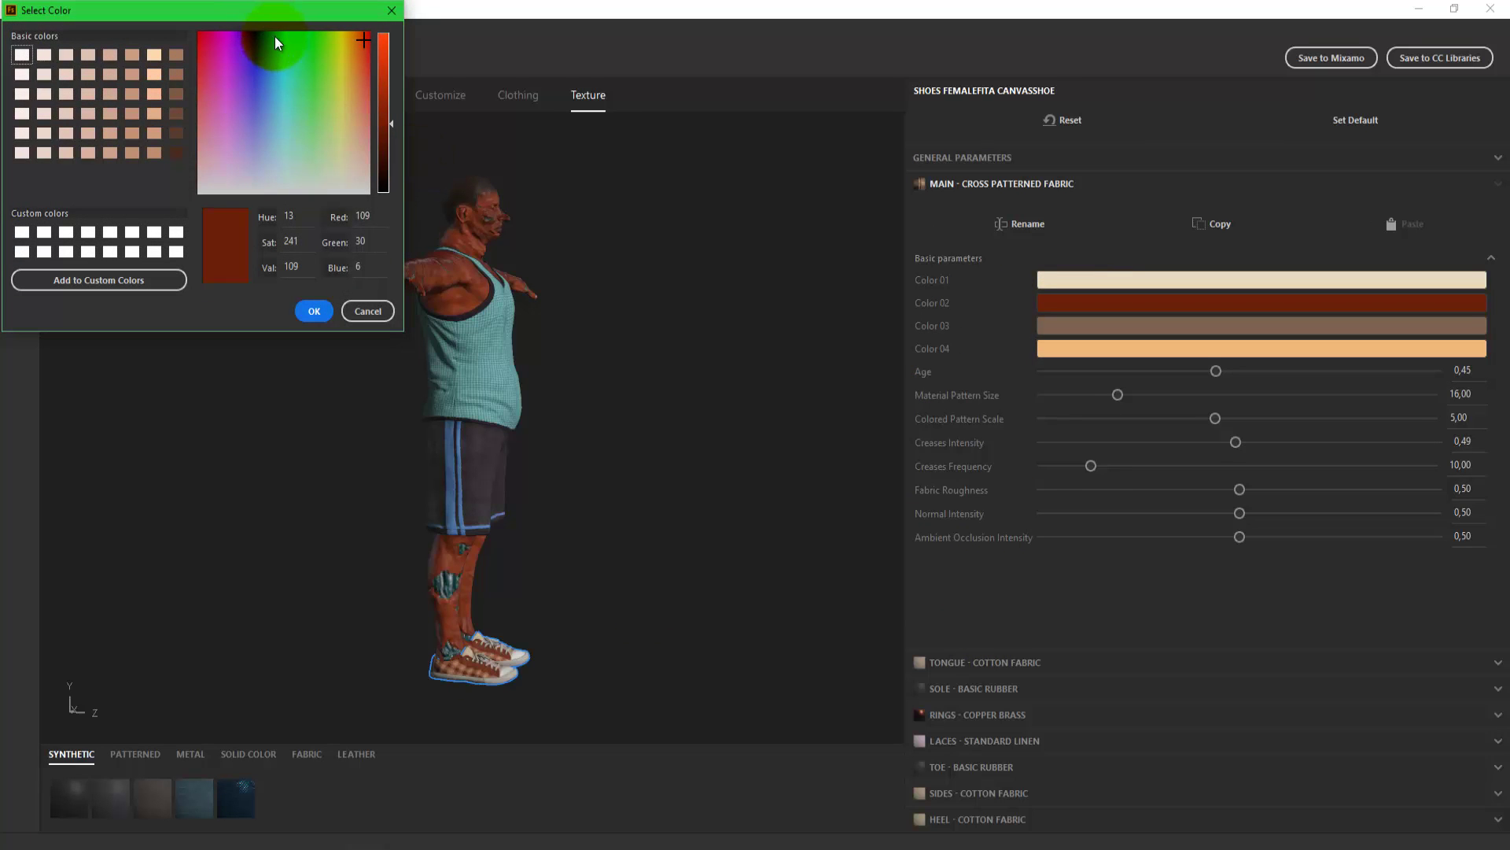
left_click(275, 36)
left_click_drag(391, 124, 391, 73)
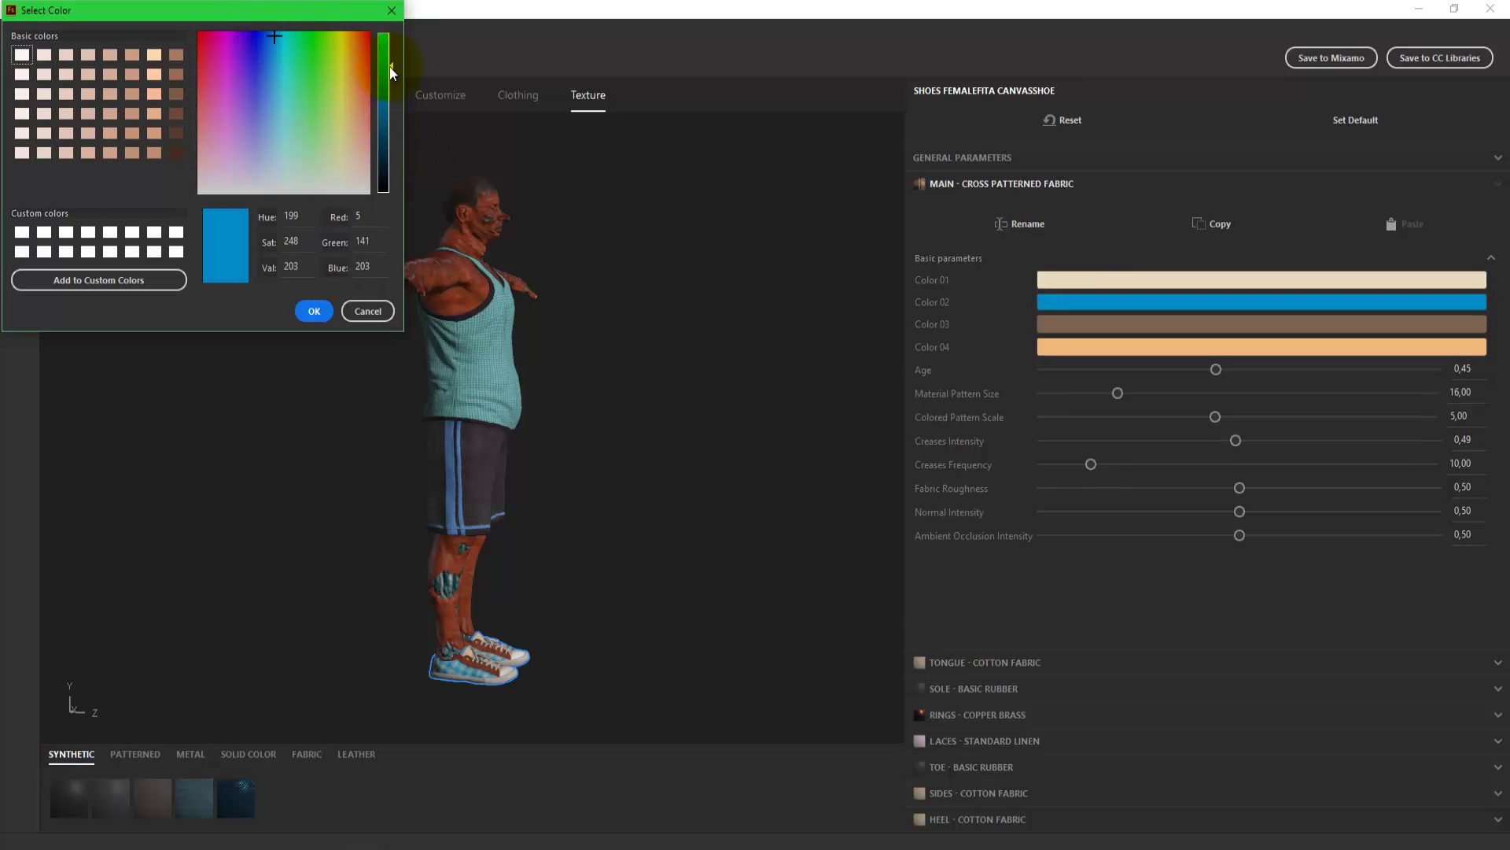
left_click(314, 311)
Set the shoe fabric's Color 03 to dark blue and raise Age to 0.86.
left_click(1046, 324)
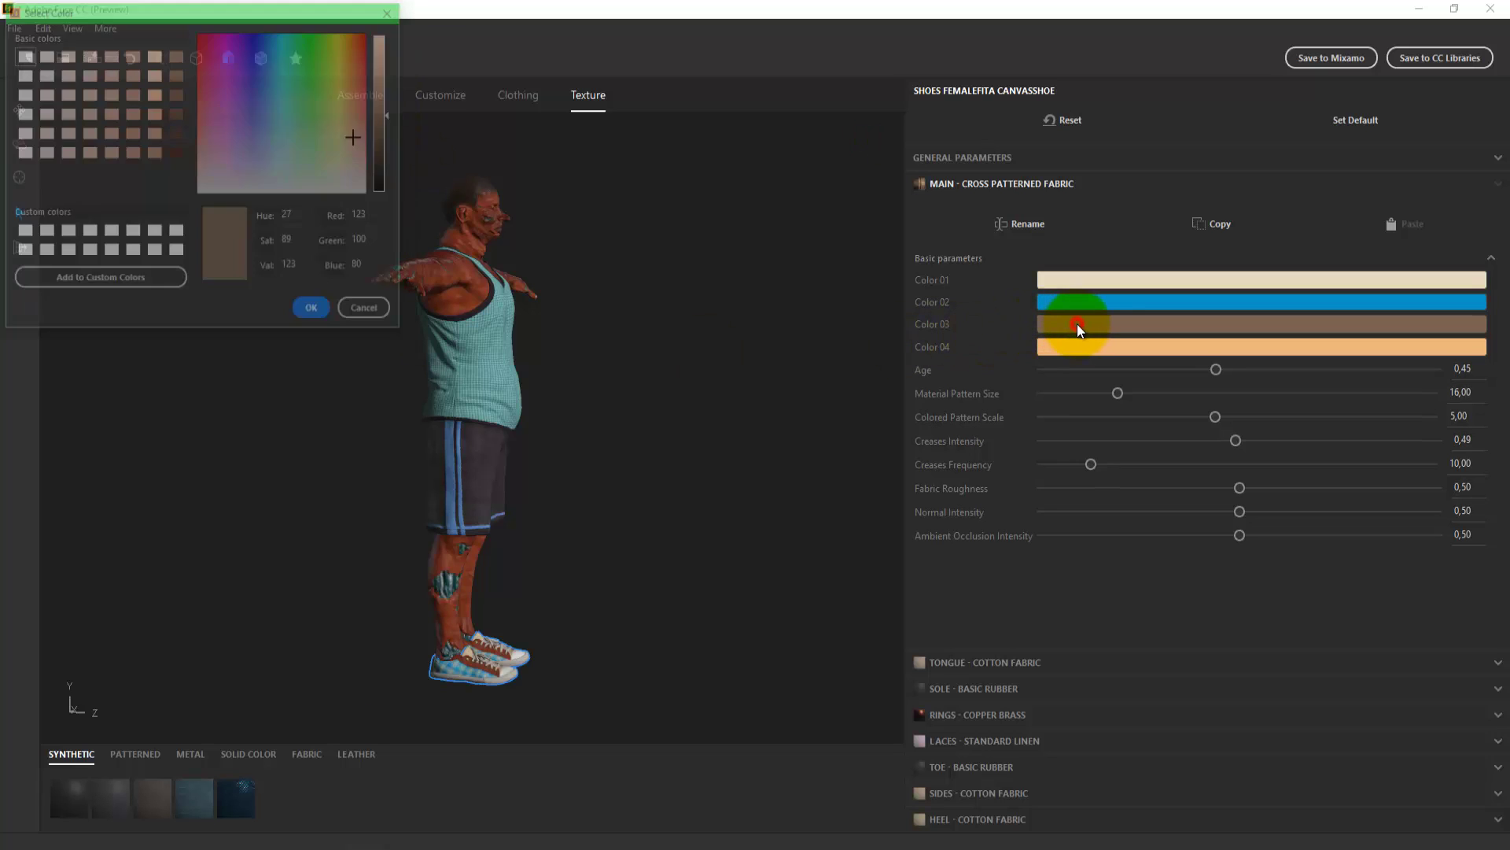
mouse_move(256, 35)
left_mouse_down()
mouse_move(294, 36)
mouse_move(282, 83)
mouse_move(256, 36)
left_mouse_up()
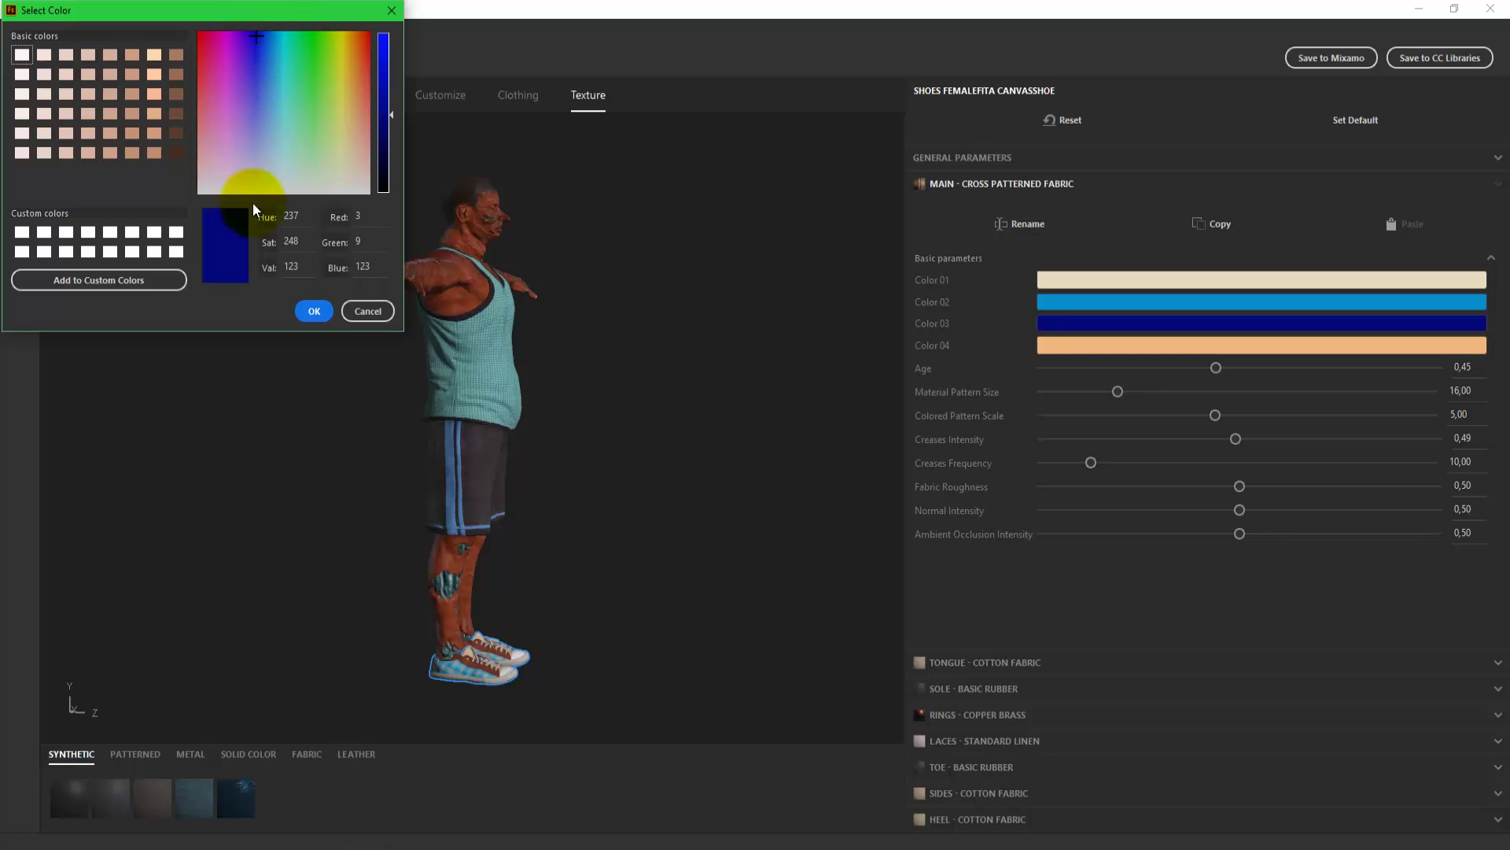
left_click(303, 313)
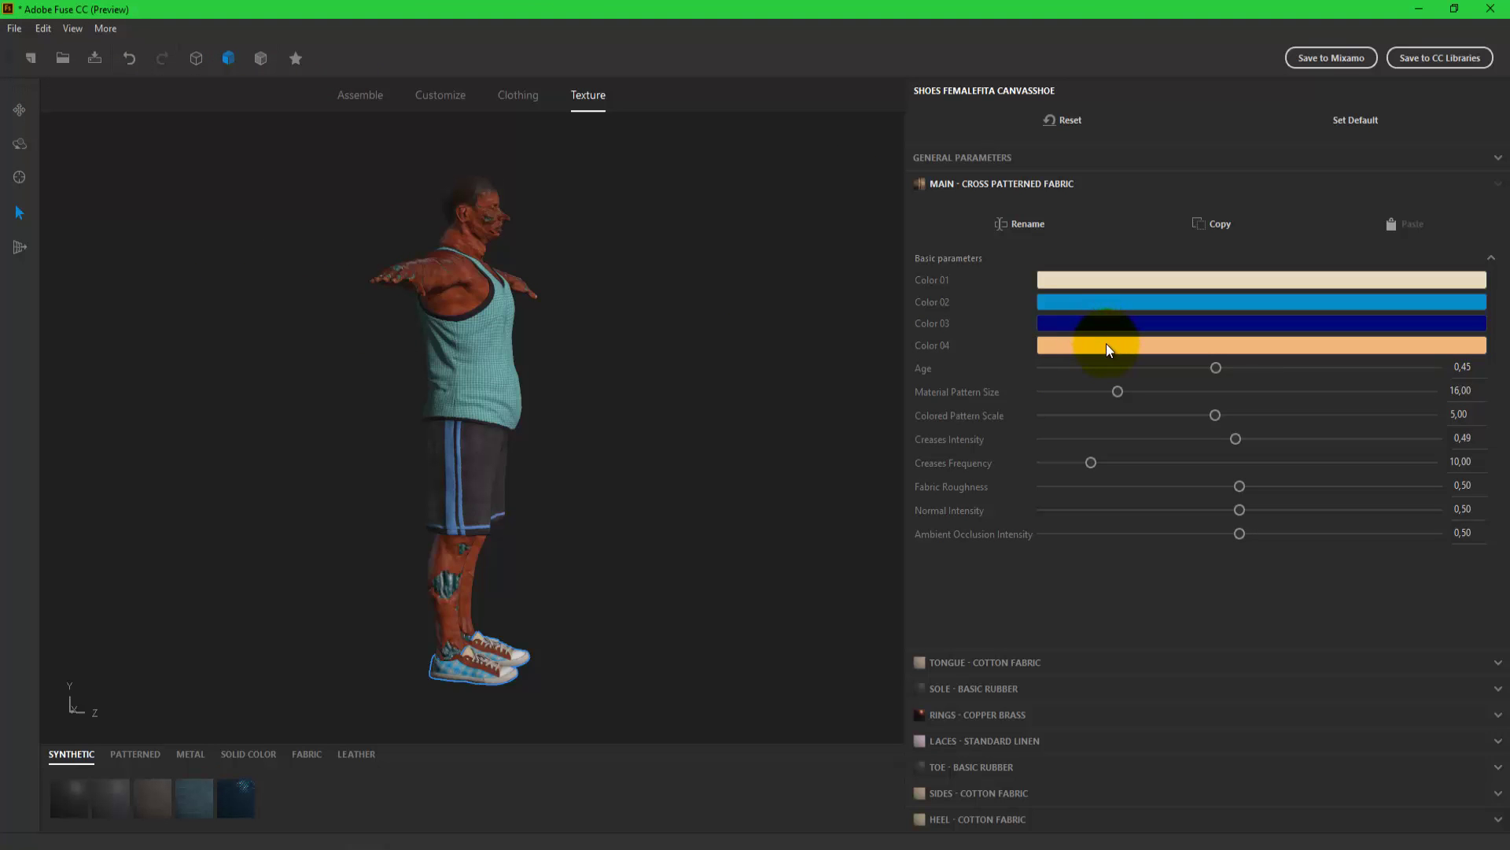
mouse_move(658, 614)
left_mouse_down()
mouse_move(436, 653)
mouse_move(720, 606)
left_mouse_up()
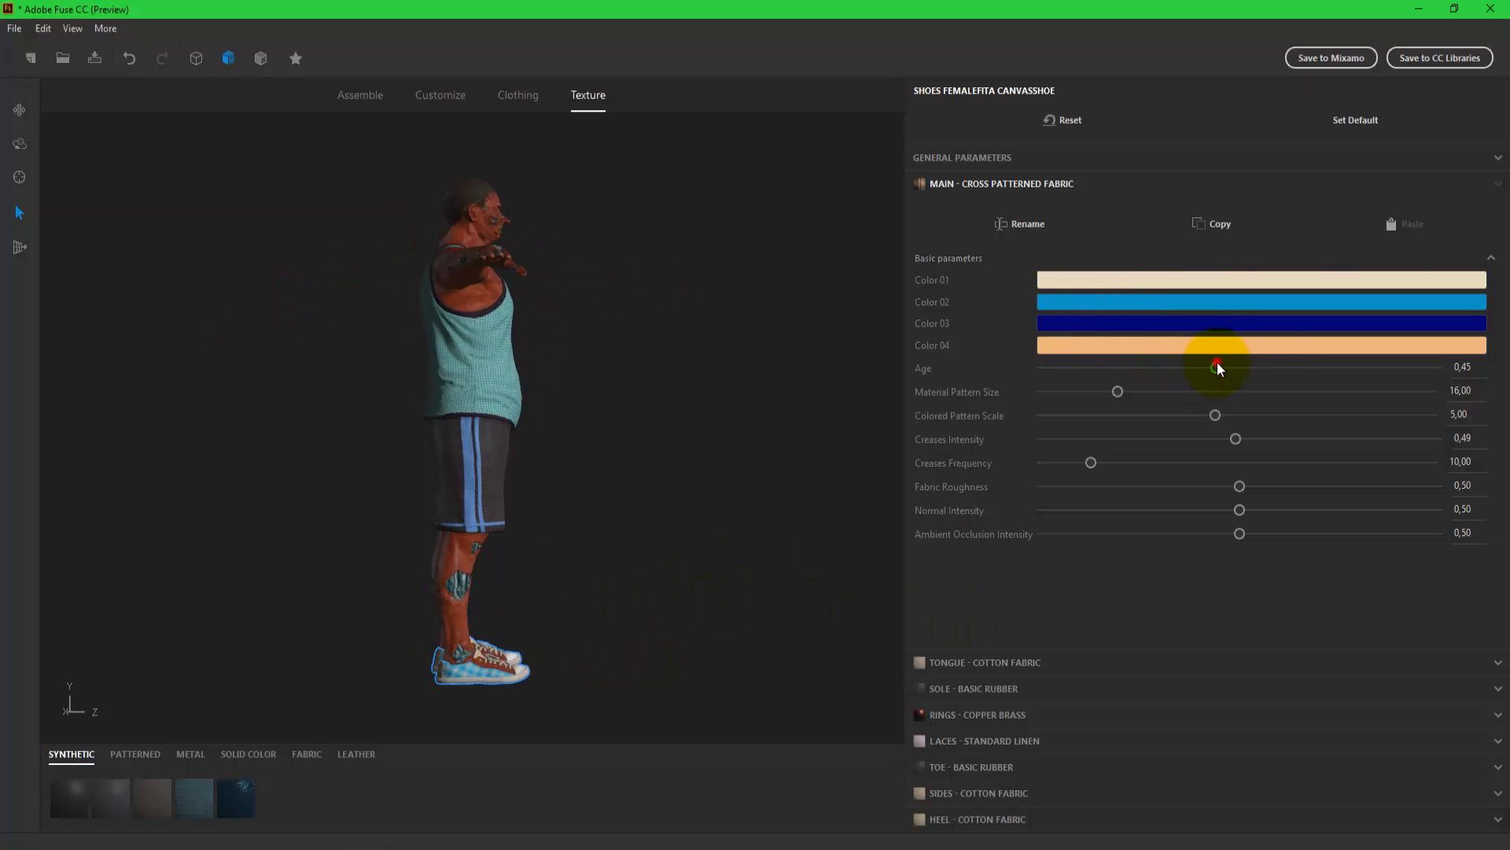
left_click_drag(1203, 366, 1382, 368)
mouse_move(642, 543)
left_mouse_down()
mouse_move(489, 616)
mouse_move(431, 612)
mouse_move(445, 500)
mouse_move(554, 532)
left_mouse_up()
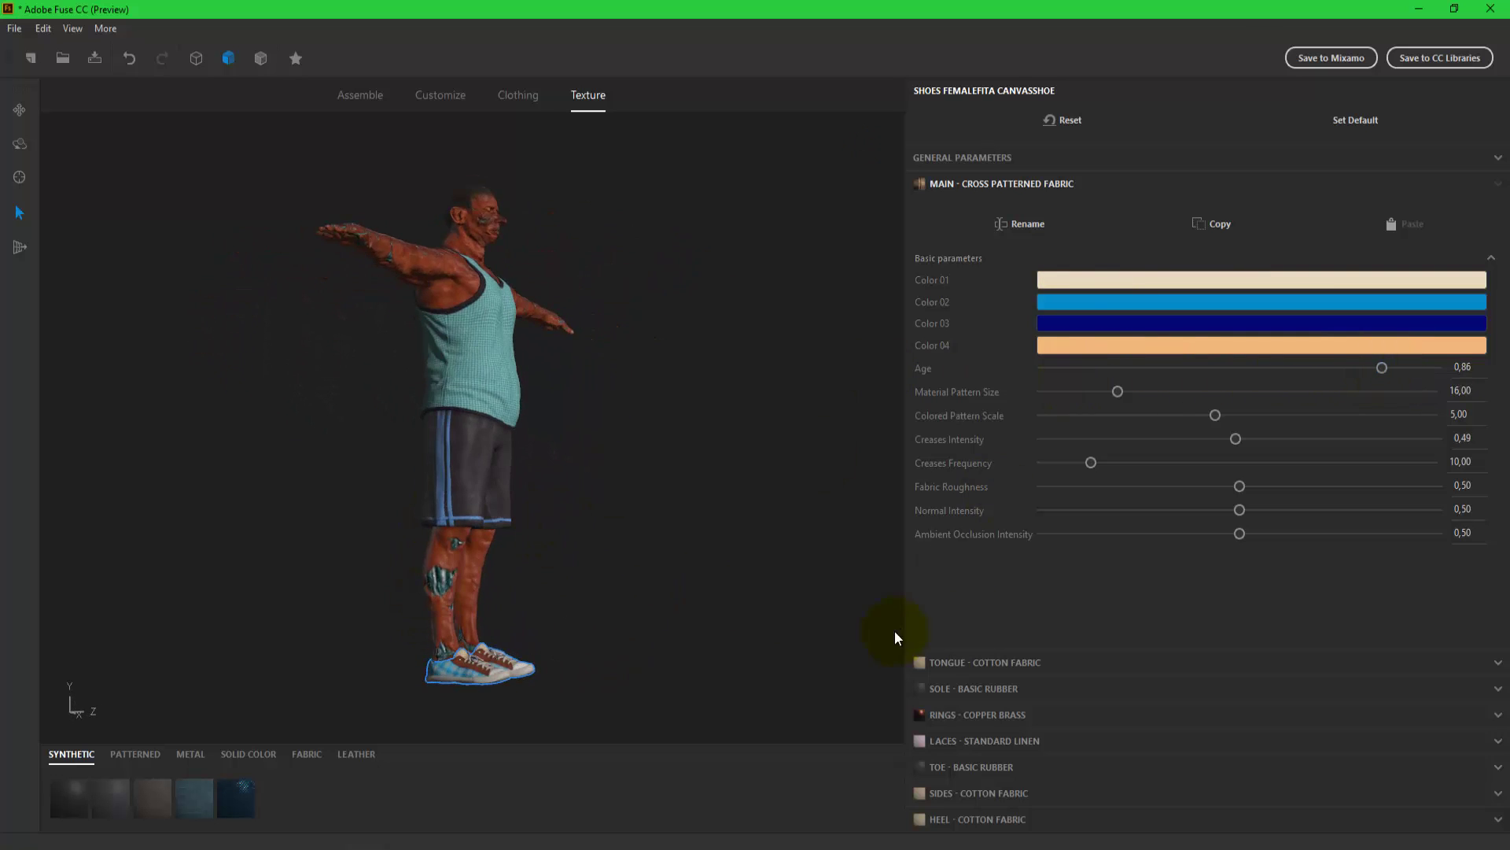
Browse the hats in the Clothing library without adding any.
left_click(515, 108)
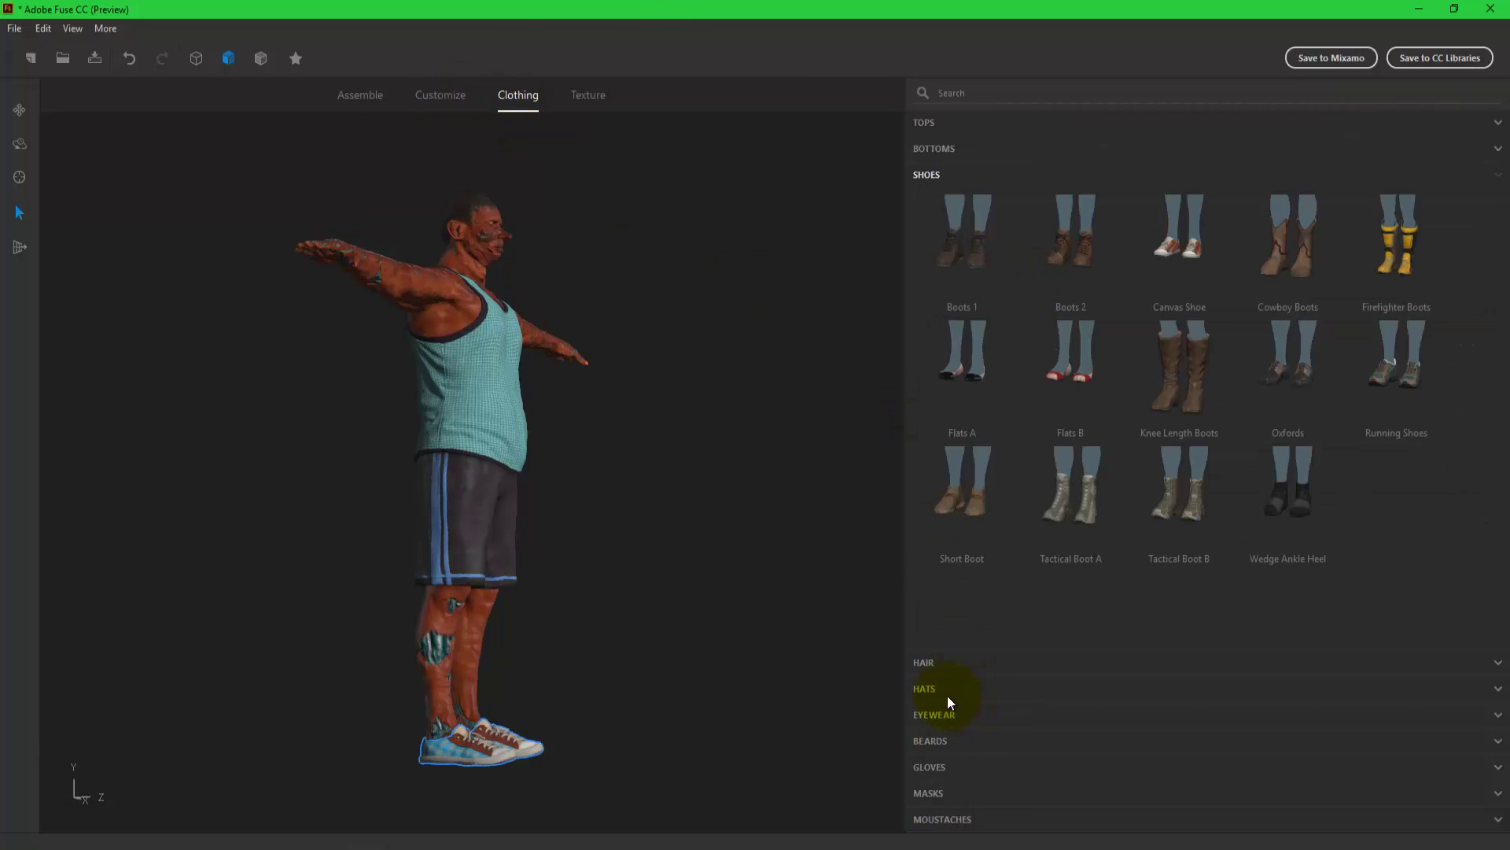
left_click(939, 693)
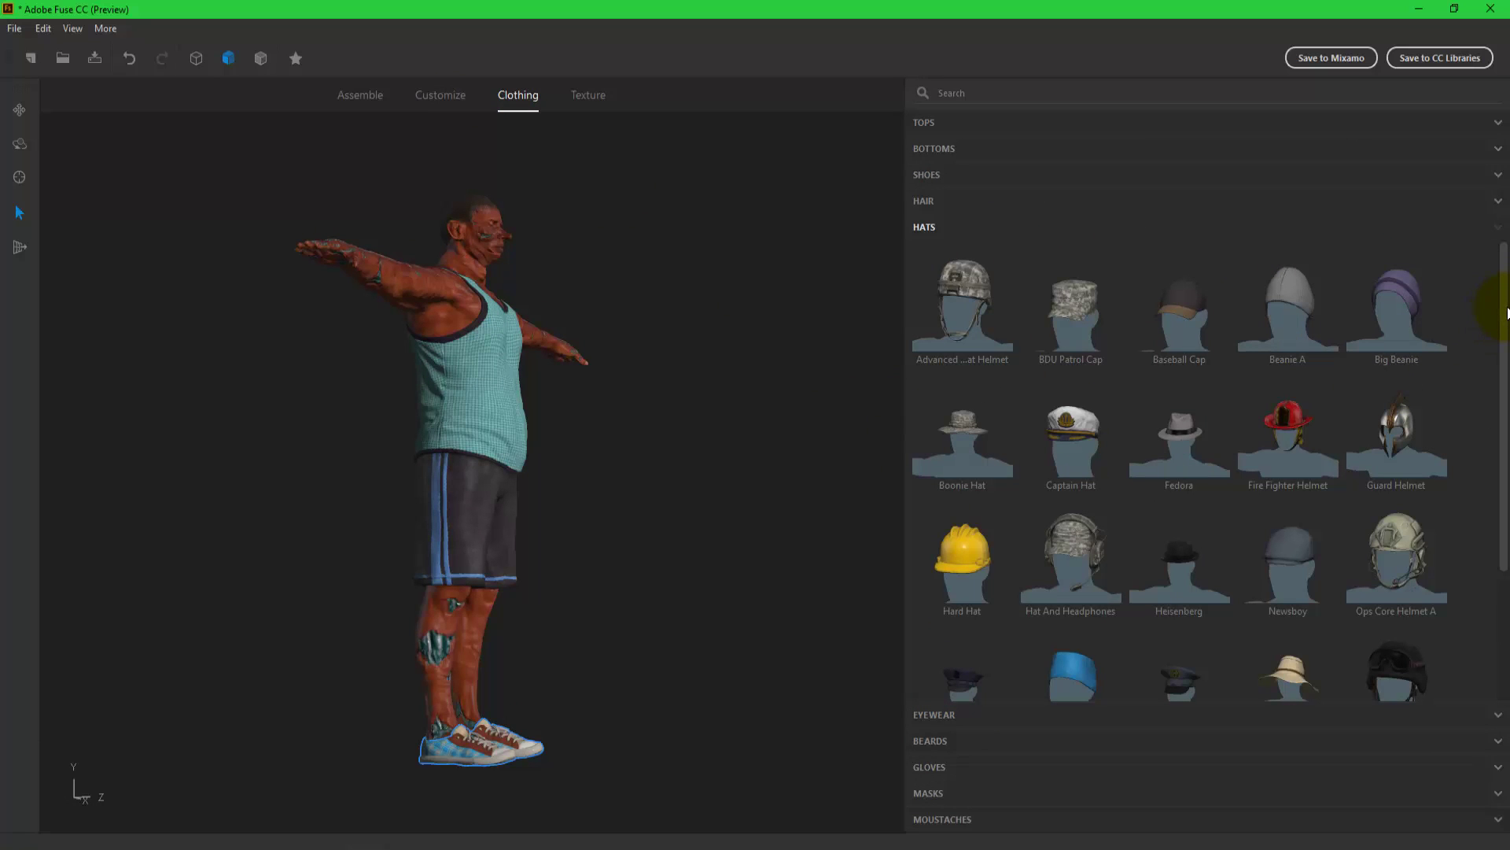
scroll(1505, 313, "down", 2)
scroll(1503, 362, "down", 3)
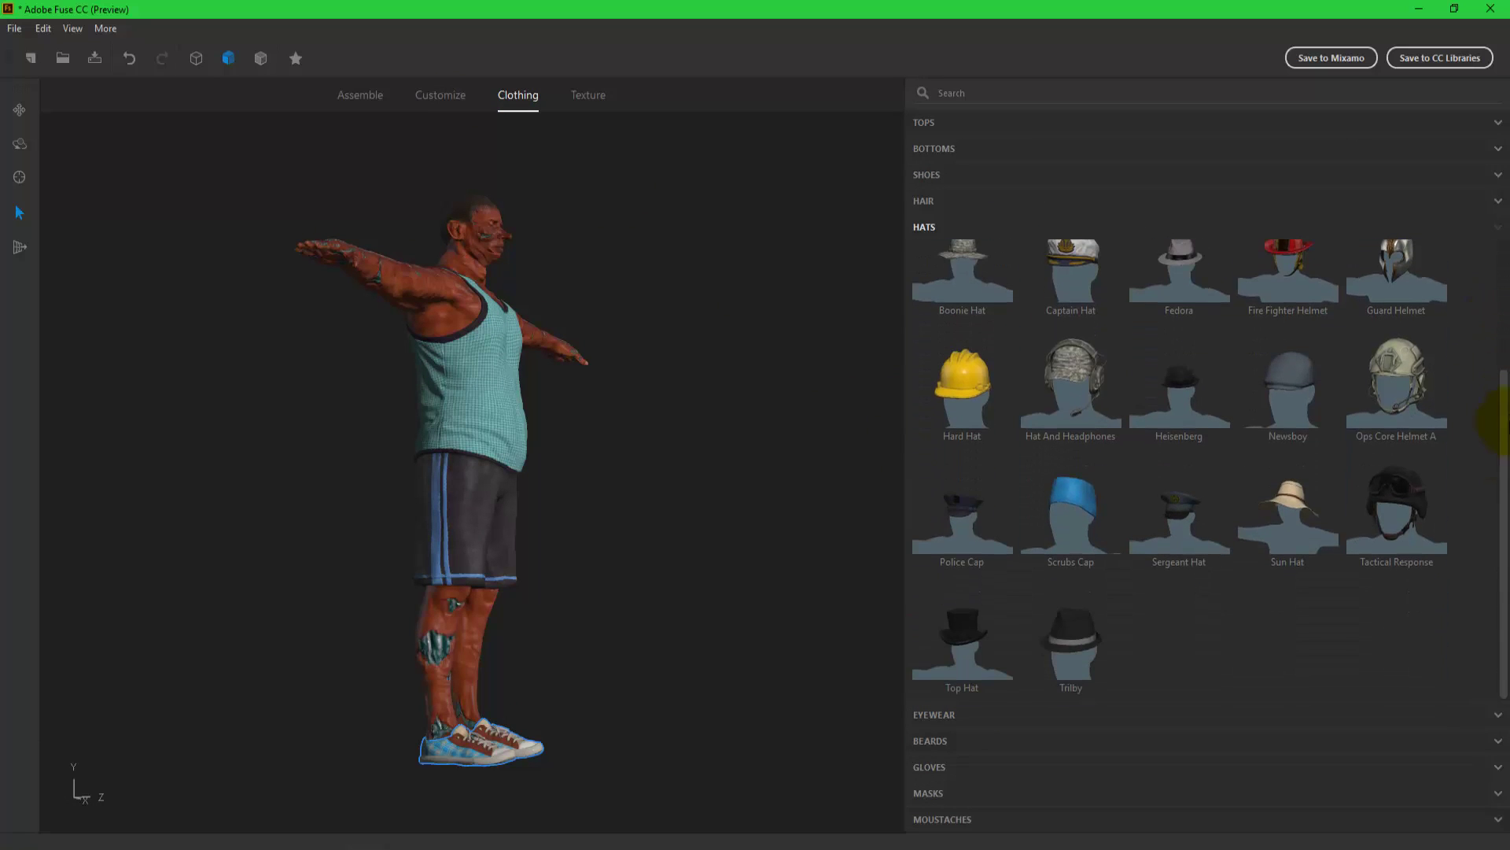
scroll(1493, 411, "up", 5)
Browse eyewear, beards, gloves, masks and moustaches without adding any, then open body customisation.
left_click(937, 714)
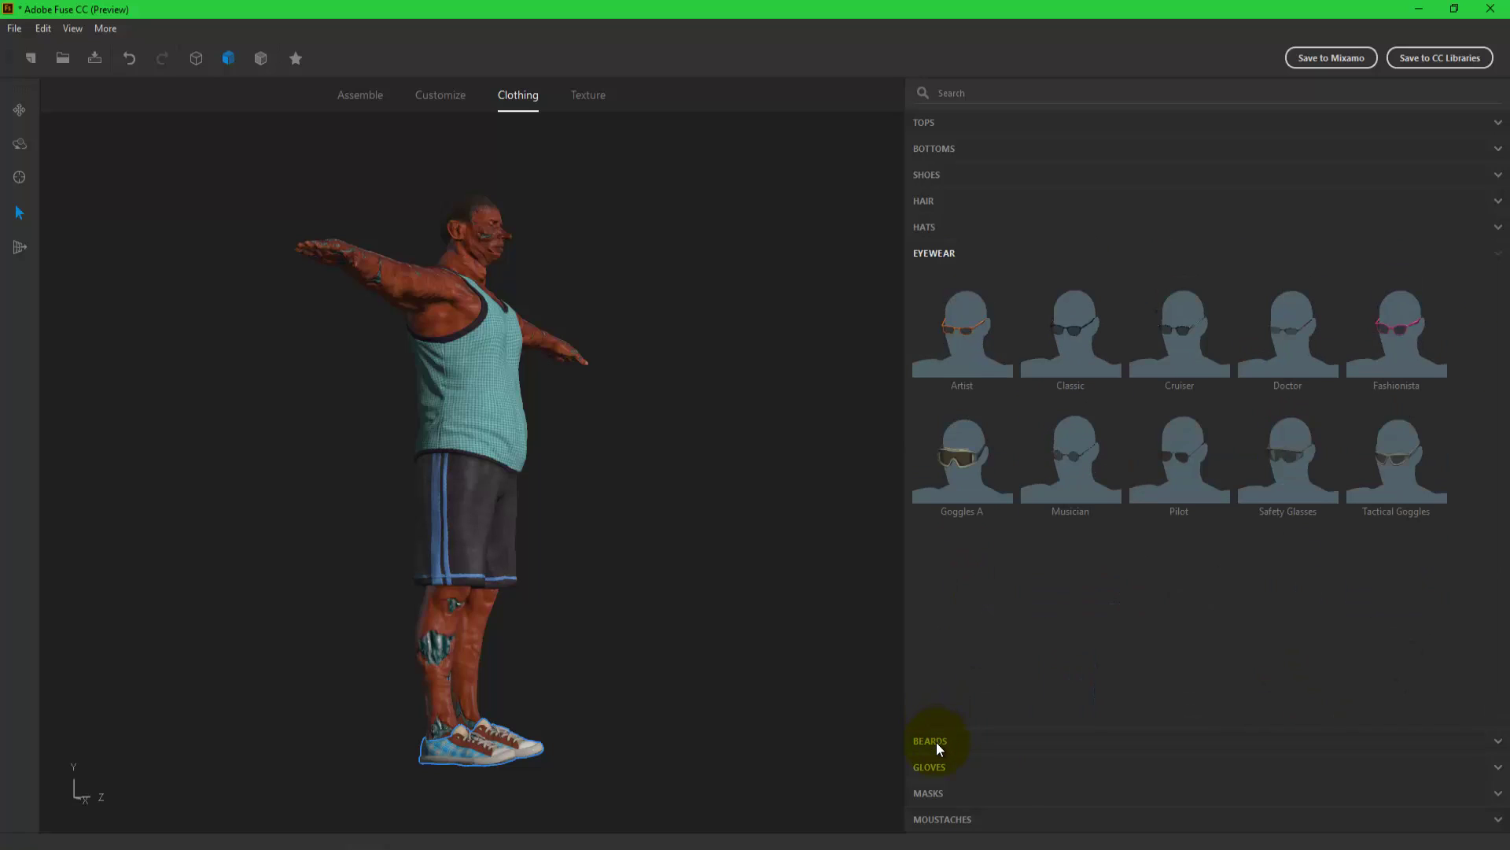
left_click(936, 741)
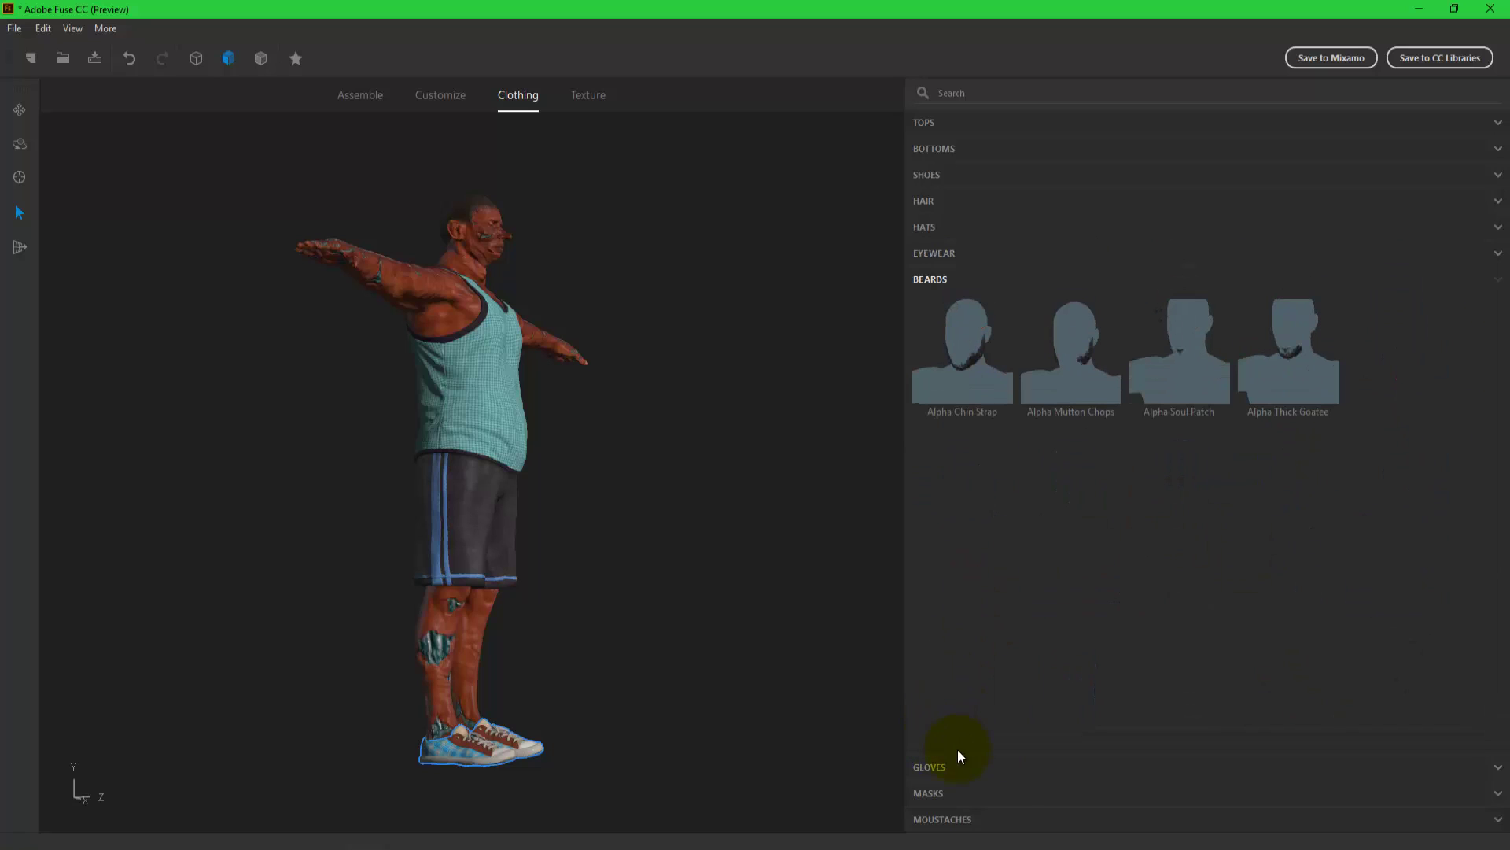
left_click(927, 767)
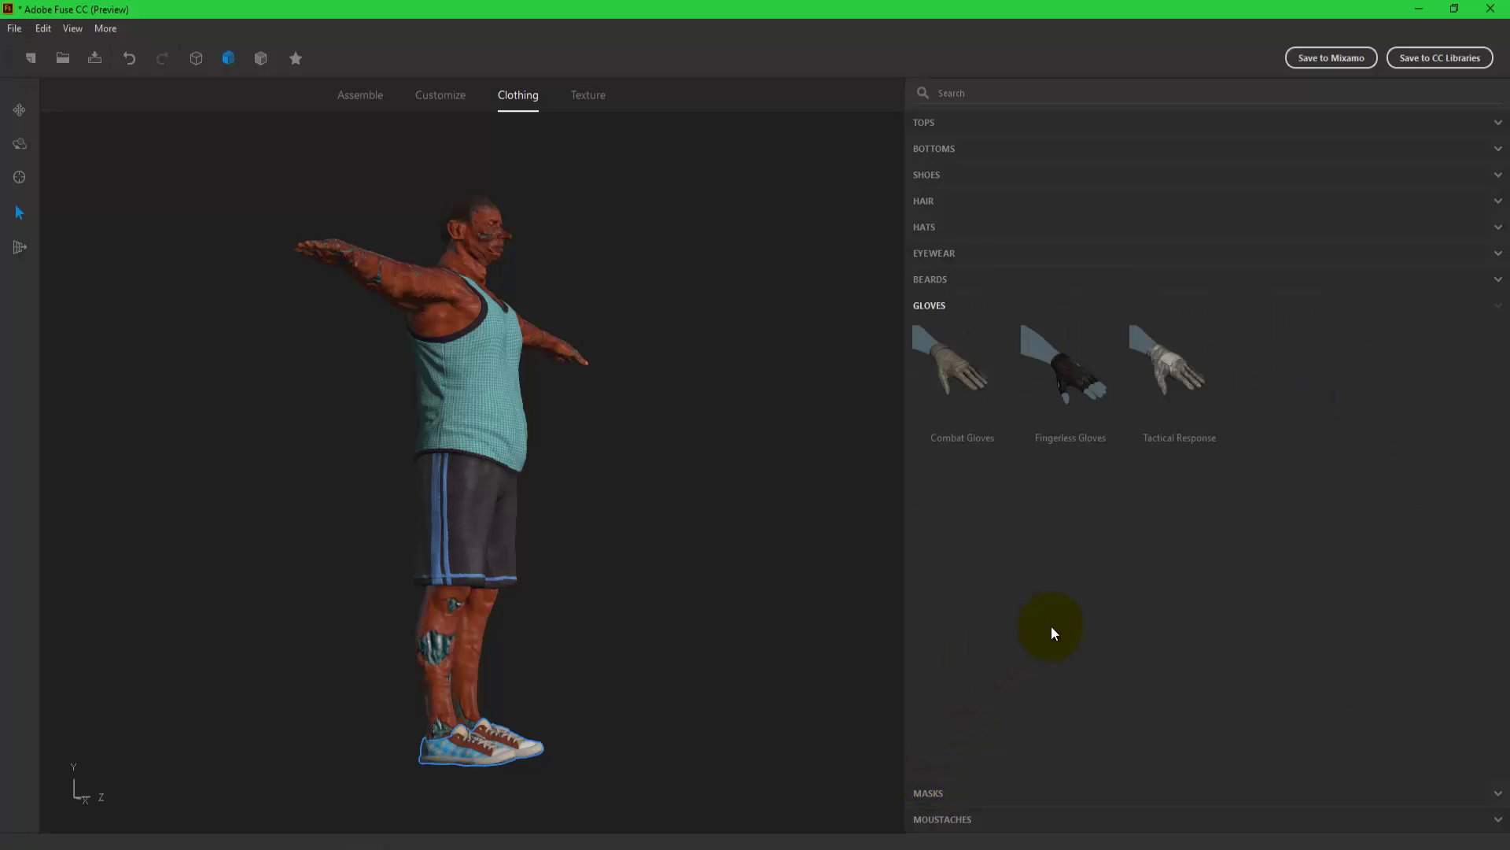
left_click(928, 793)
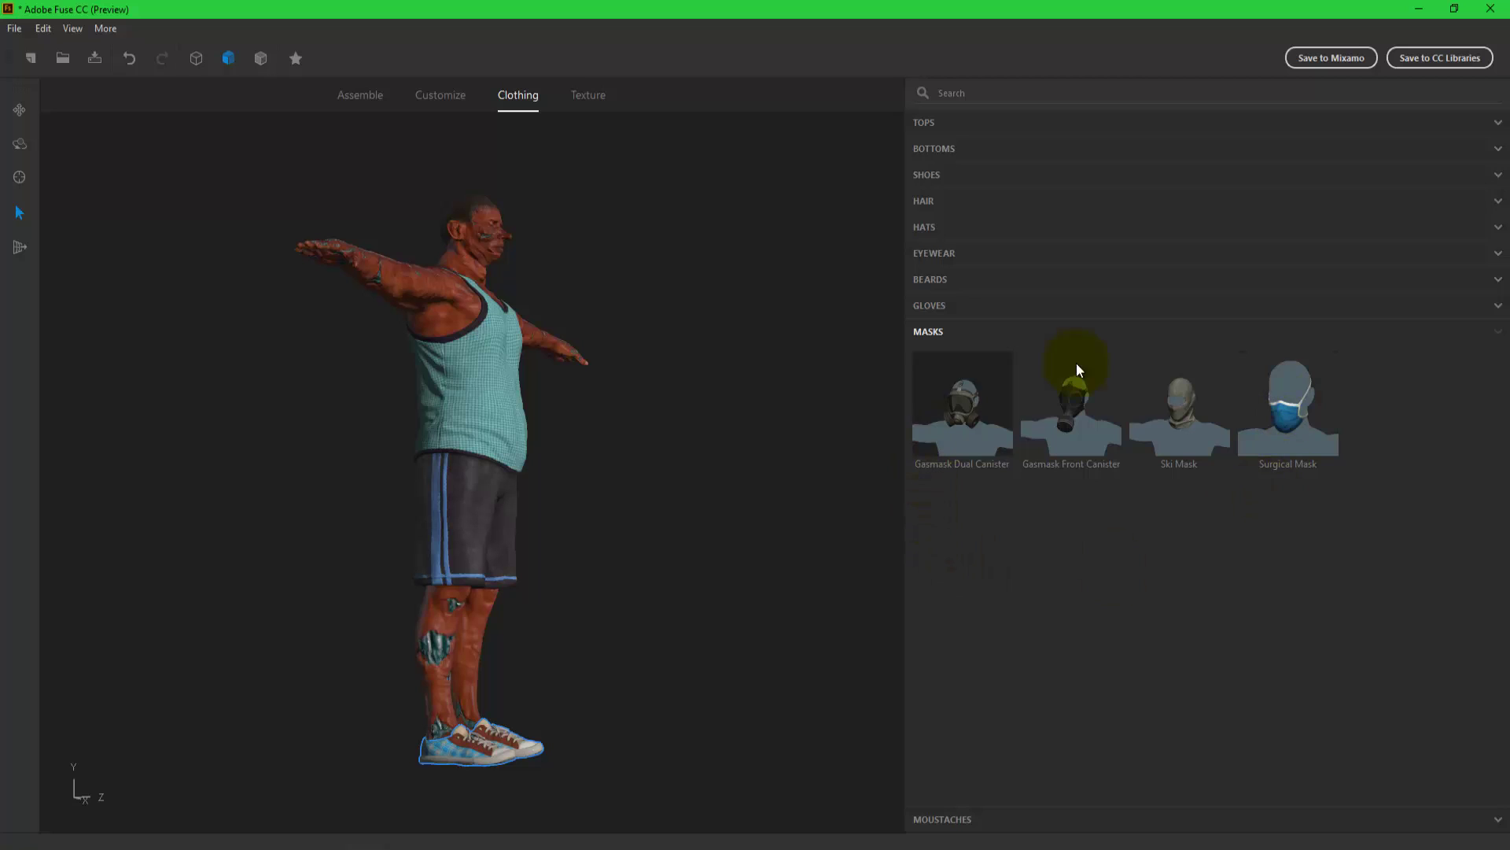
right_click_drag(649, 488, 465, 552)
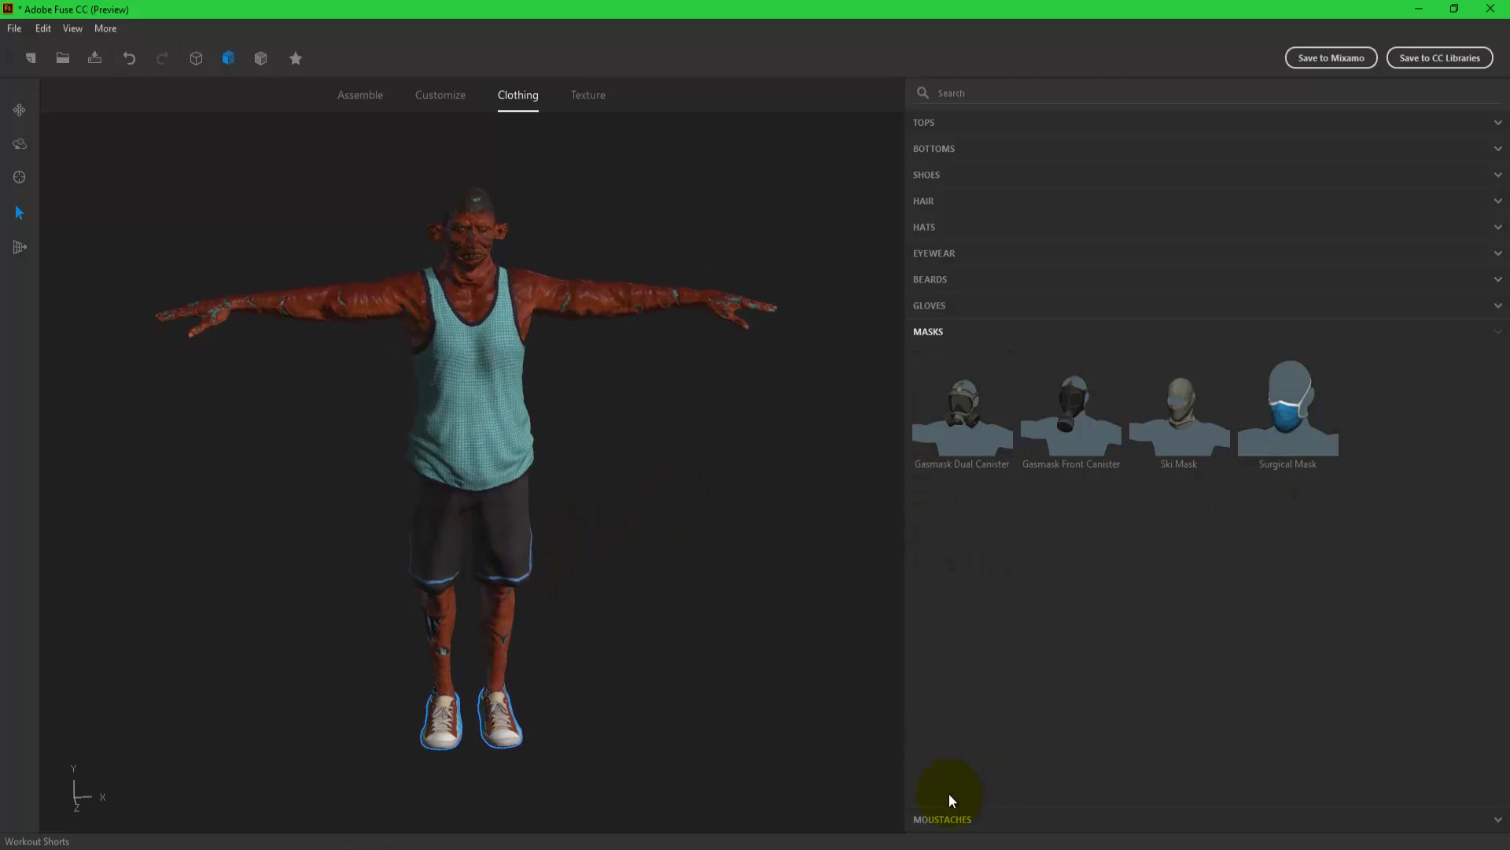
left_click(956, 820)
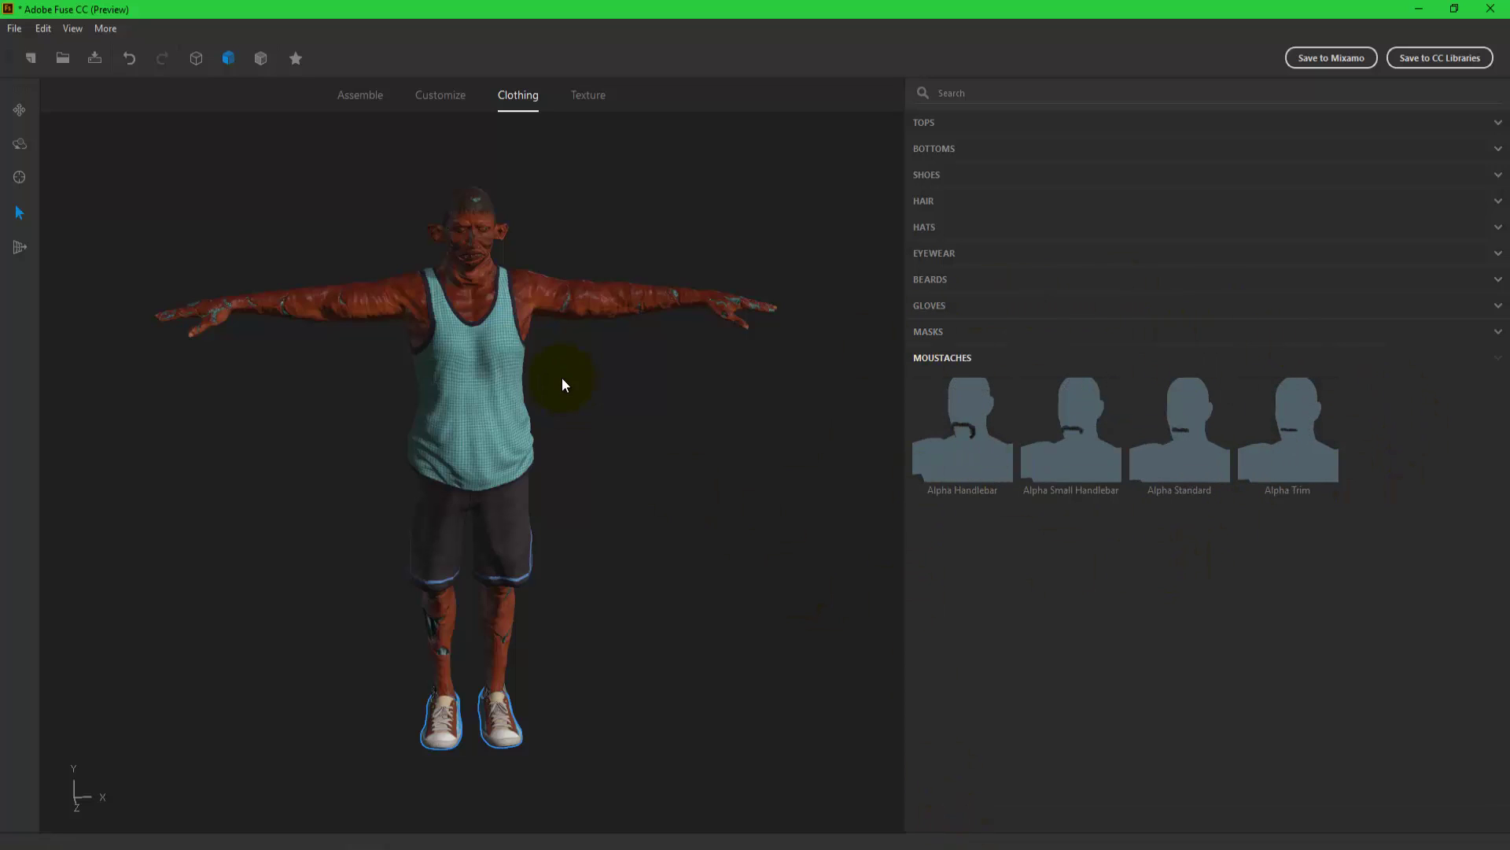
left_click(444, 103)
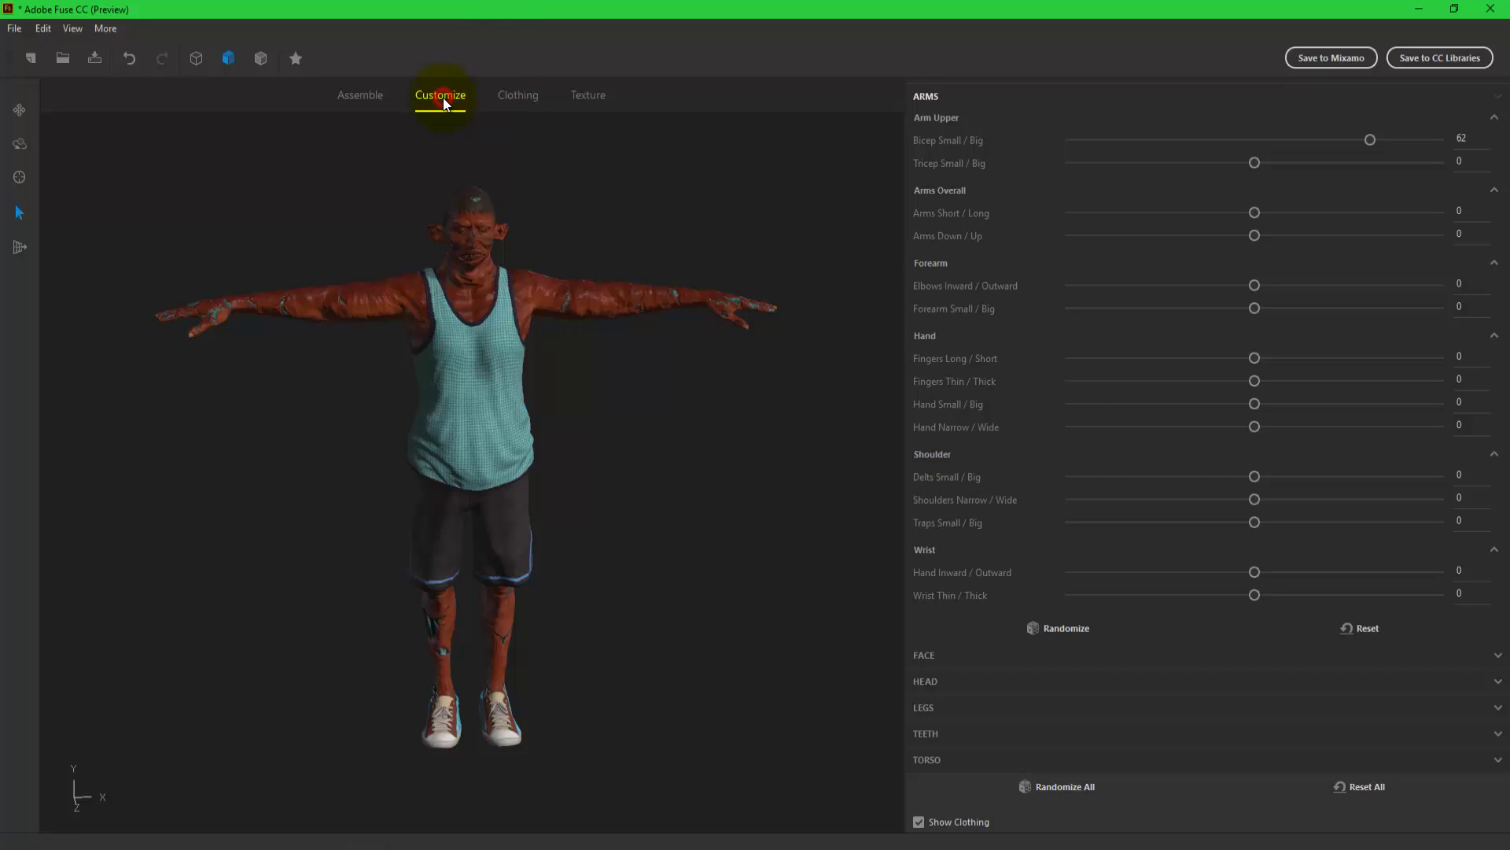
Return to Assemble, rotate to inspect the finished zombie, and show the File export options.
left_click(366, 102)
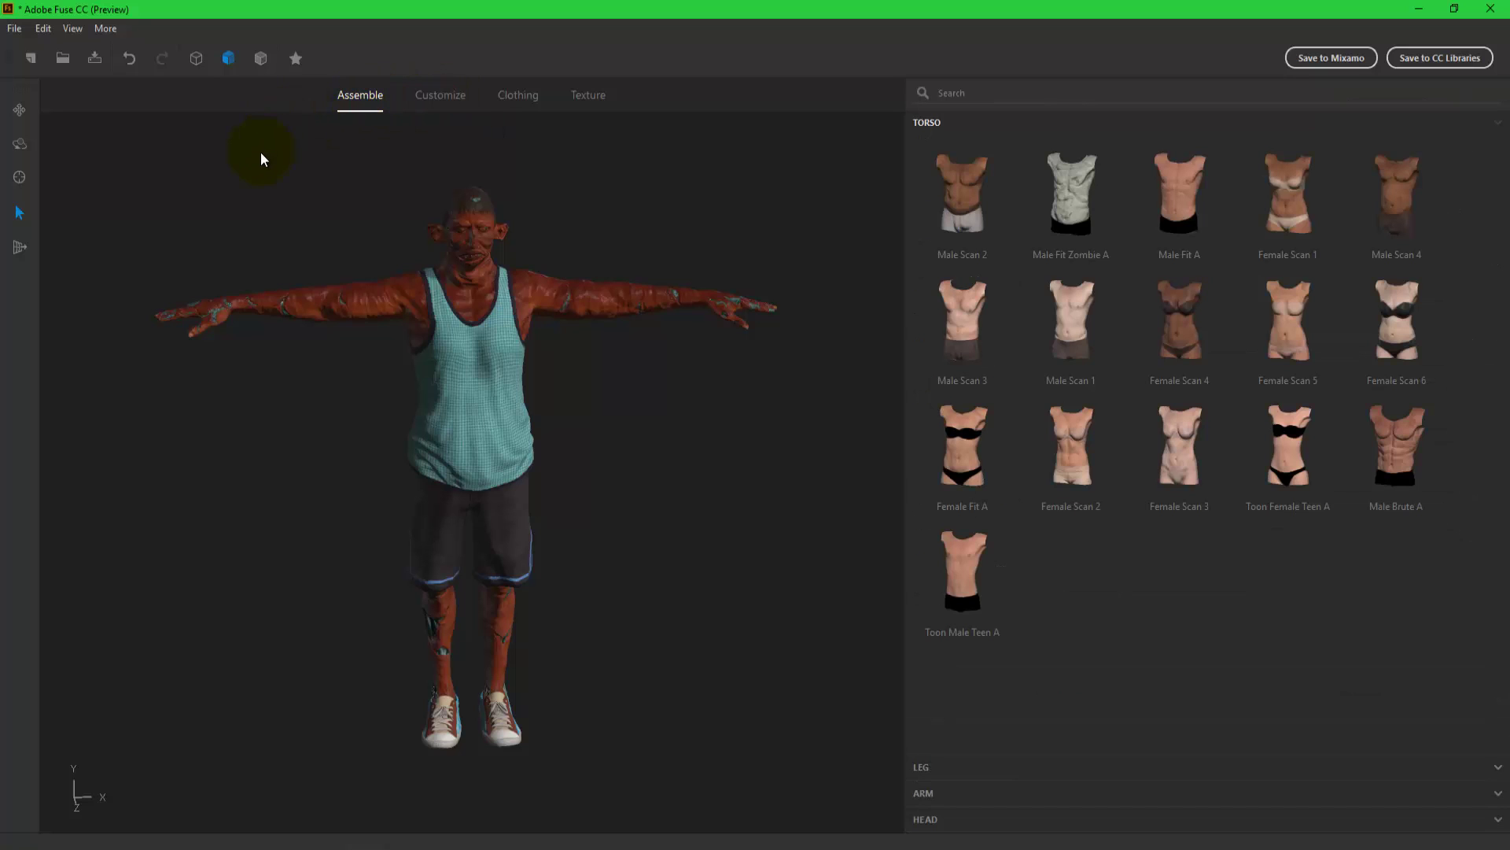
mouse_move(371, 412)
left_mouse_down()
mouse_move(291, 341)
mouse_move(223, 348)
mouse_move(189, 373)
left_mouse_up()
mouse_move(700, 464)
left_mouse_down()
mouse_move(378, 472)
mouse_move(691, 545)
mouse_move(871, 478)
left_mouse_up()
left_click(13, 30)
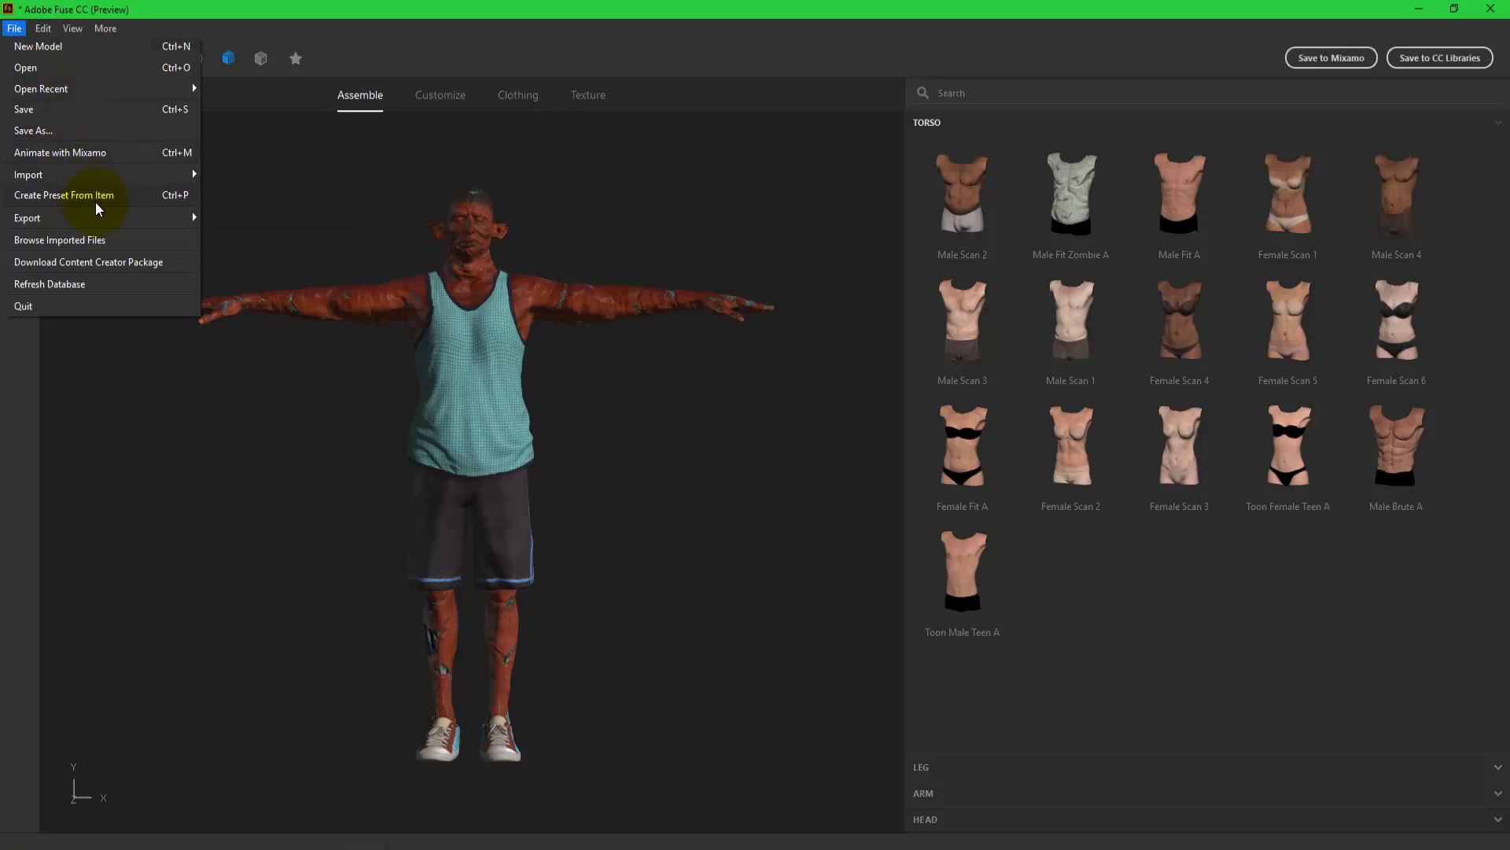
mouse_move(104, 217)
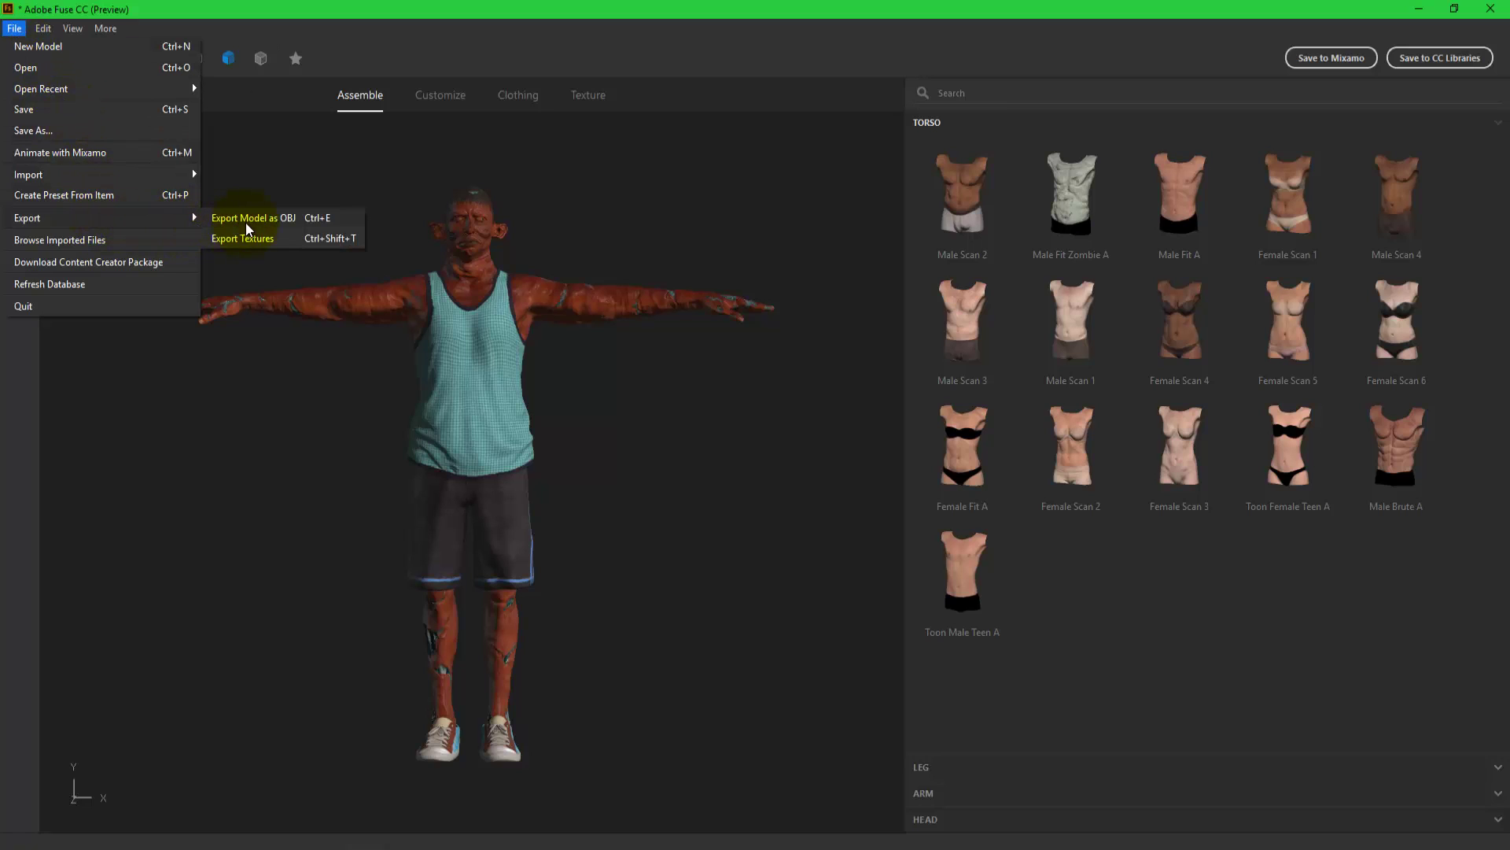
Export the model as an OBJ named 'zombie' to the Escritorio (Desktop) folder.
left_click(246, 224)
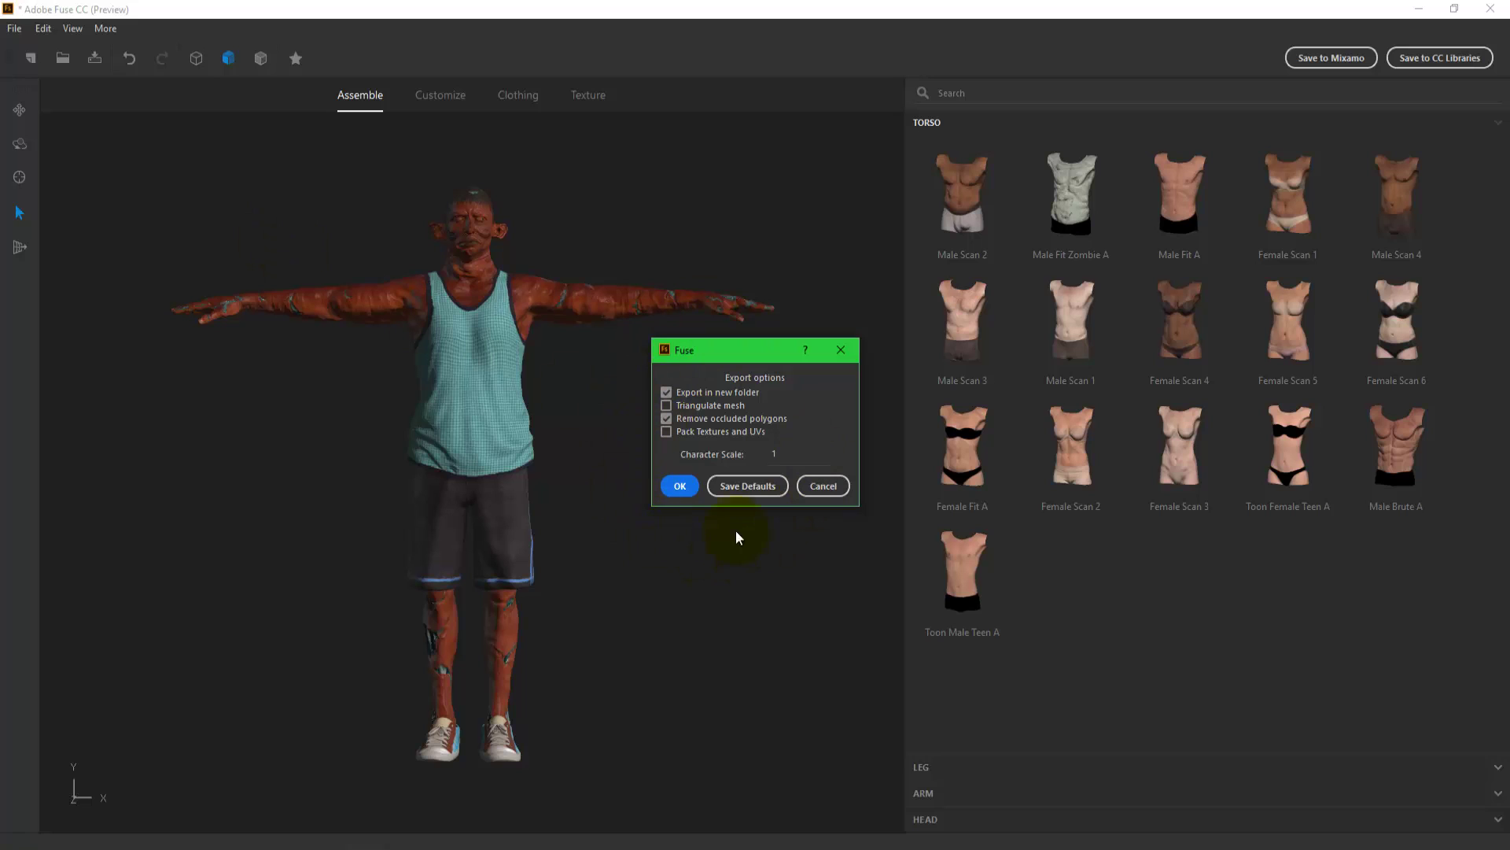
left_click(687, 487)
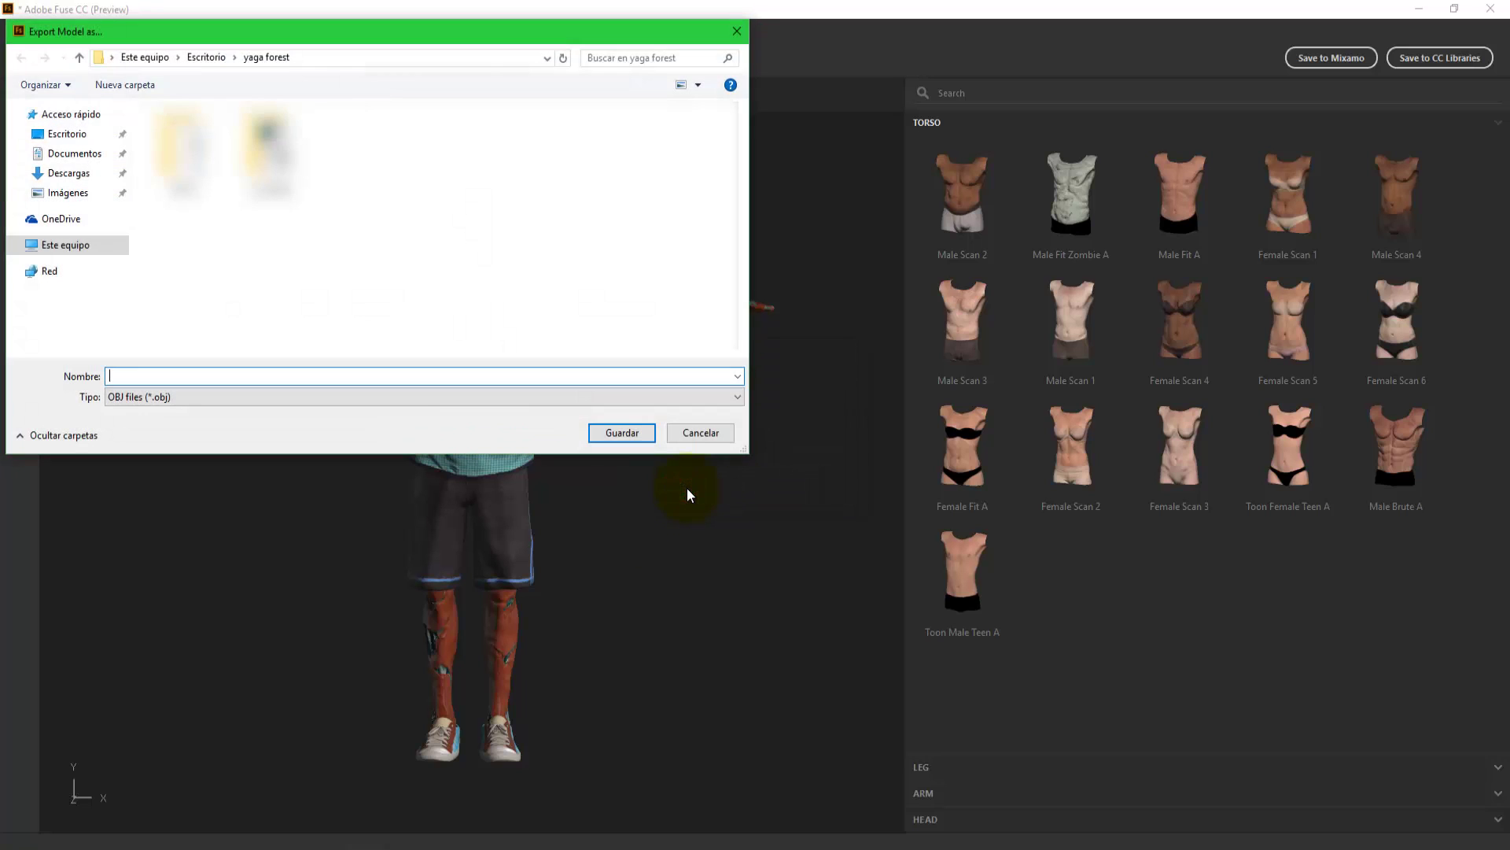
left_click(69, 133)
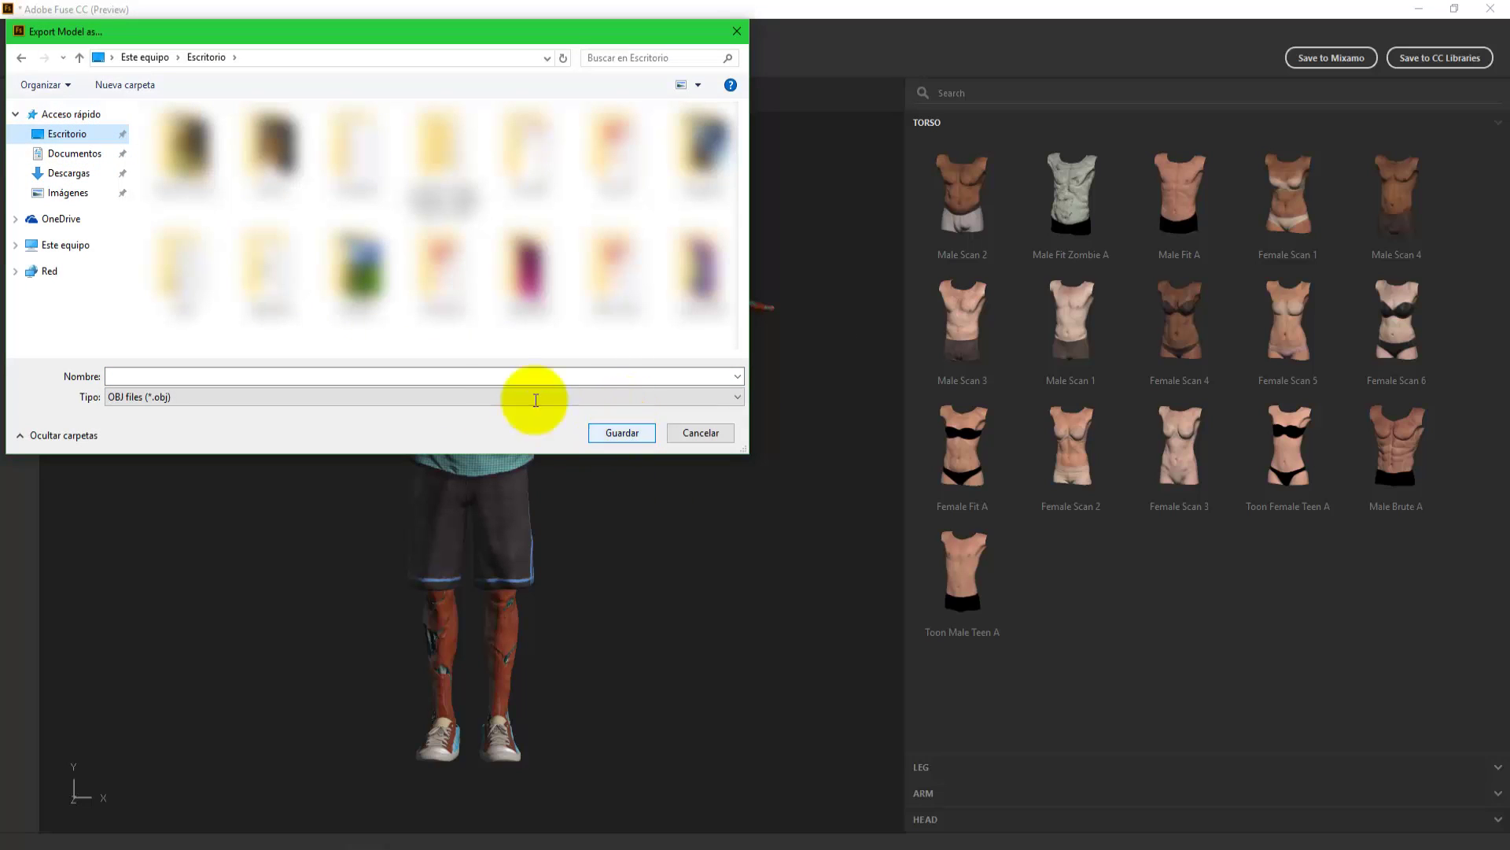
left_click(510, 375)
type("zom")
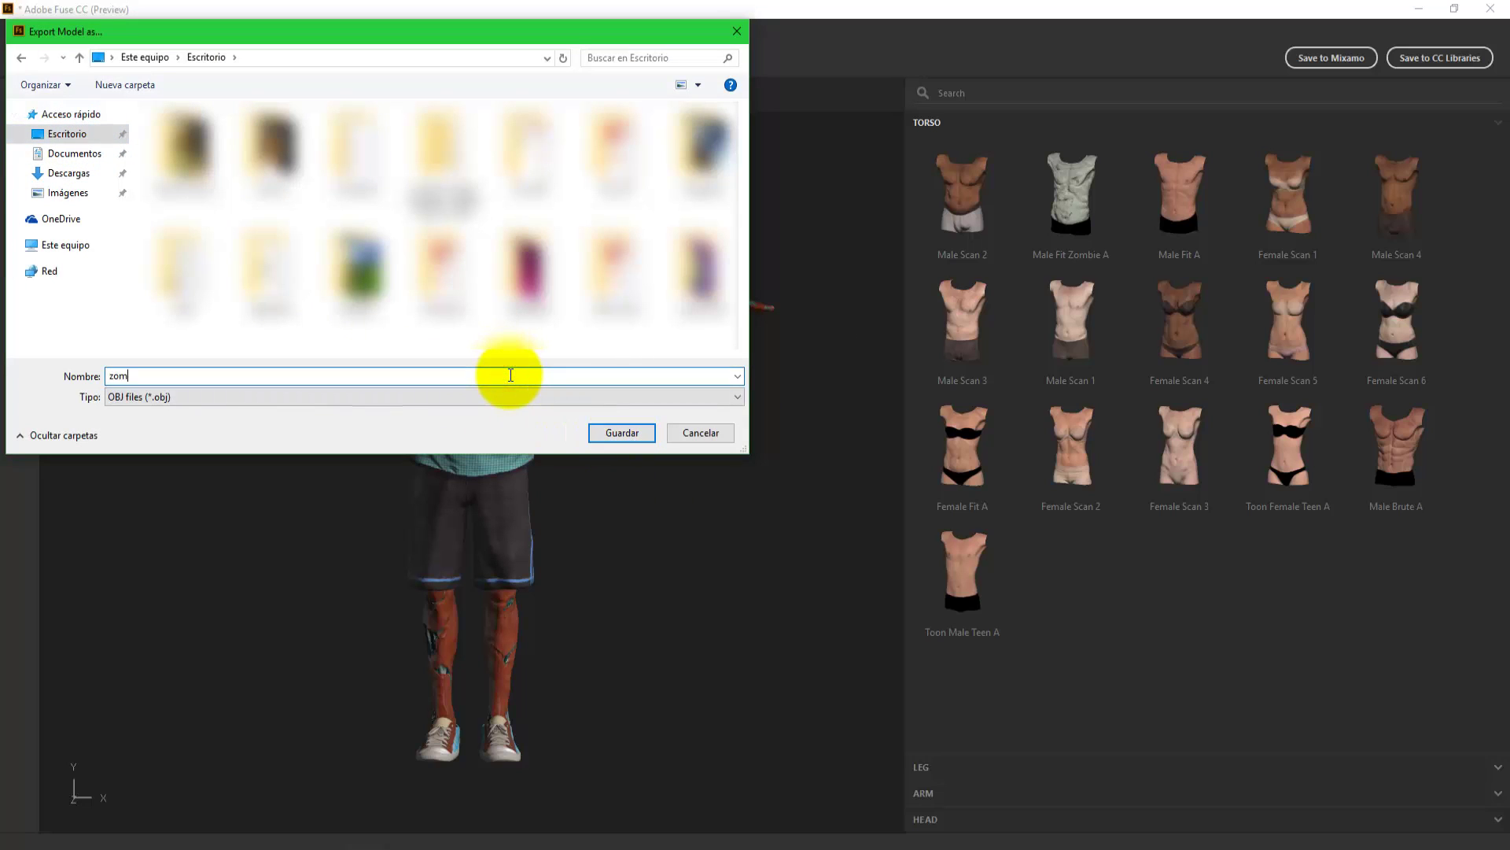
type("bie")
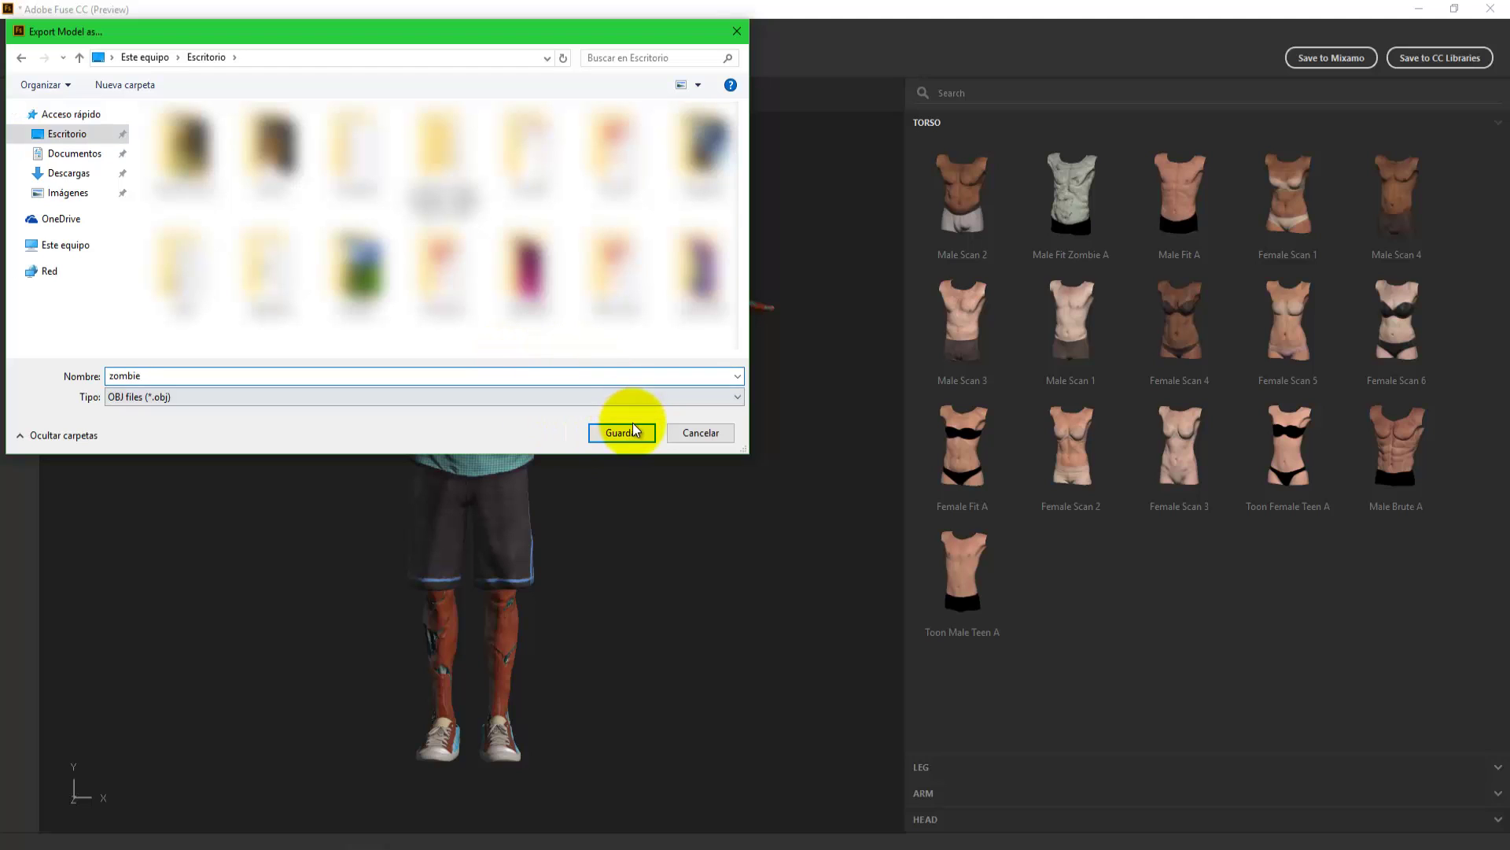
left_click(634, 430)
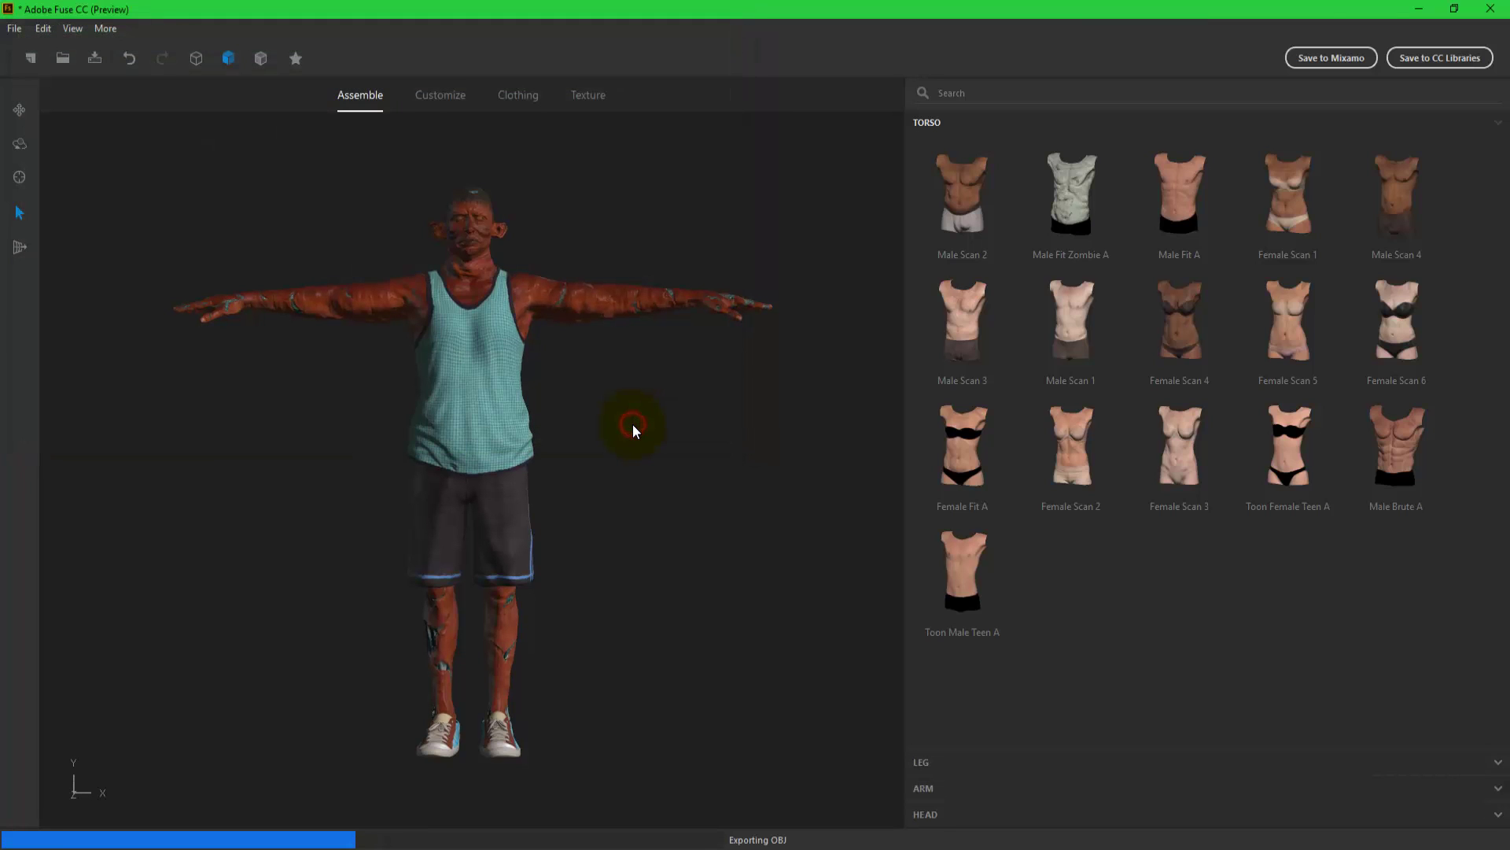